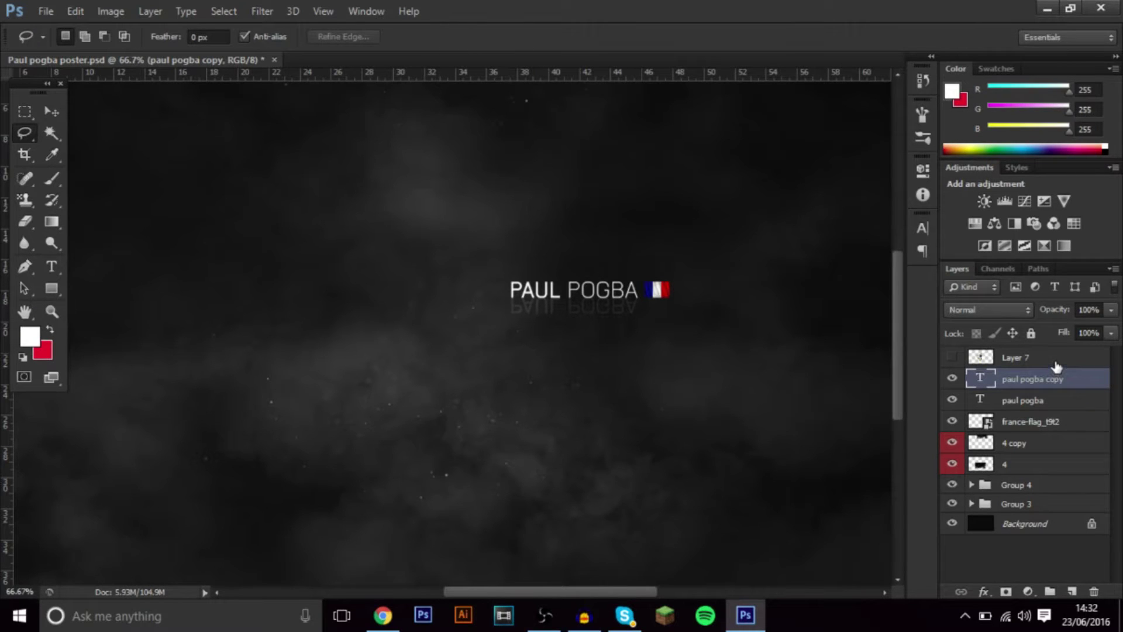
- Zoom out to 33.3% to see the whole poster and make Layer 7's player cutout visible
key(ctrl+minus)
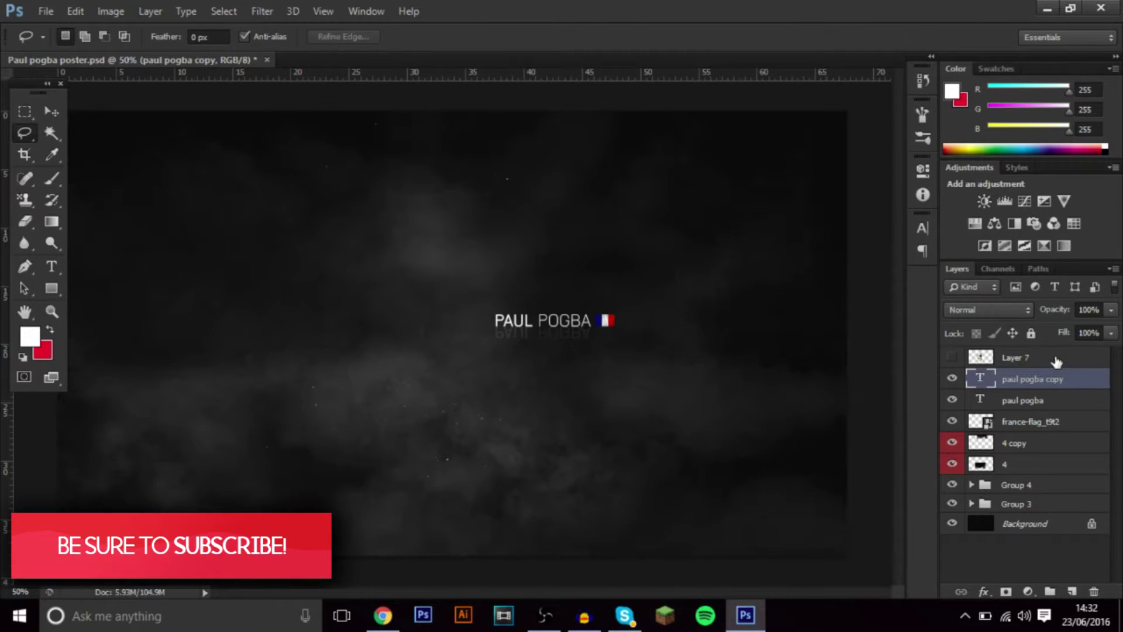
key(ctrl+minus)
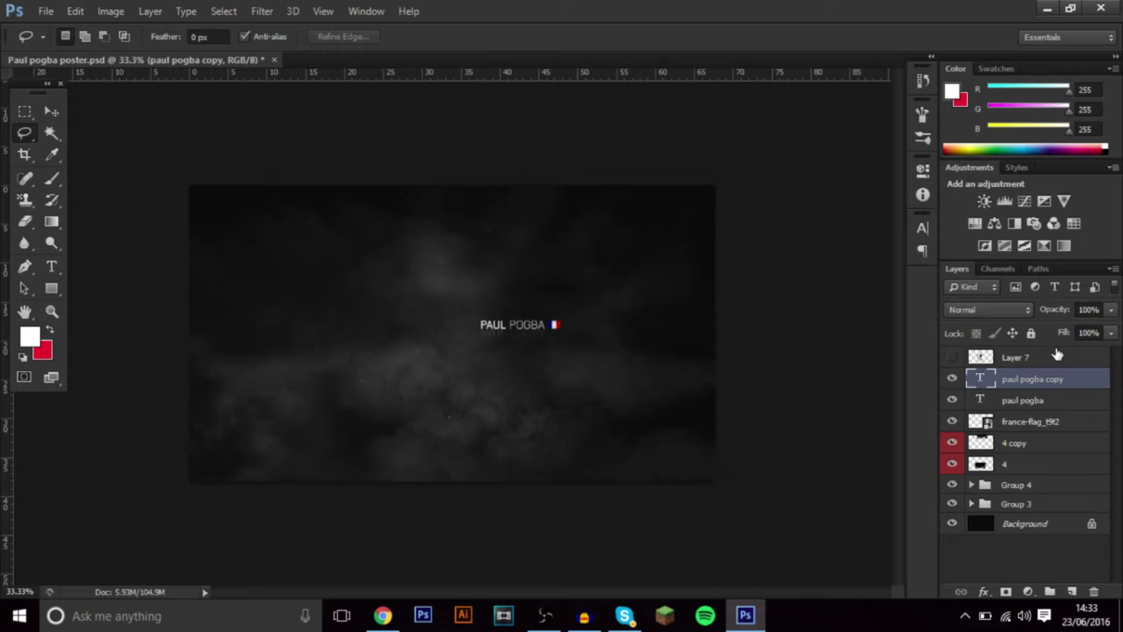
click(952, 357)
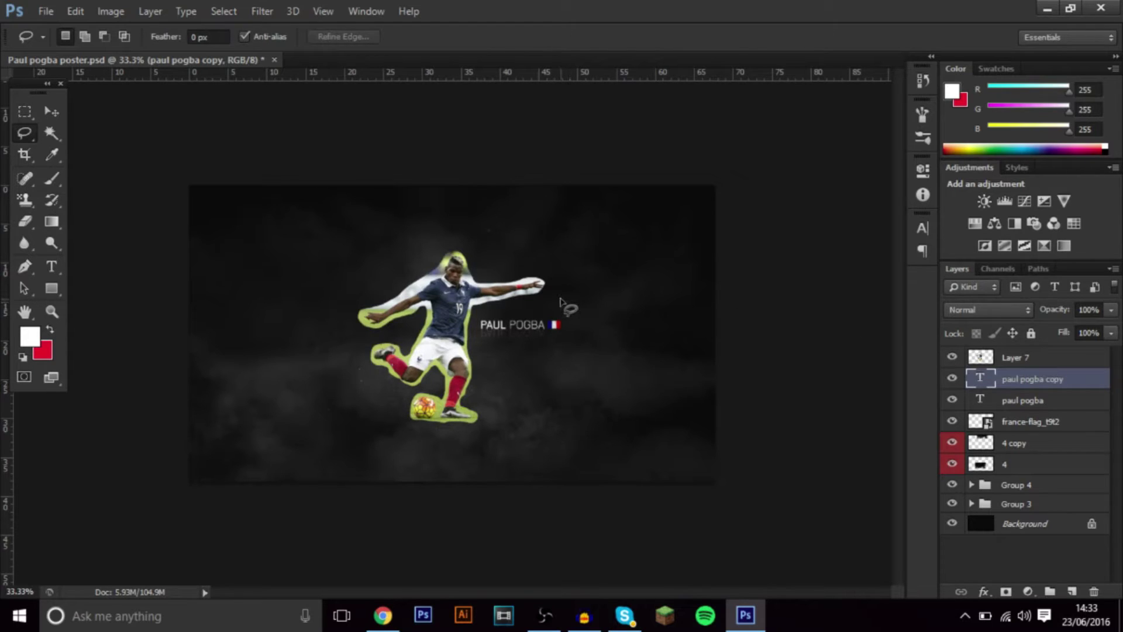
- Toggle Layer 7's player cutout off and back on
click(951, 357)
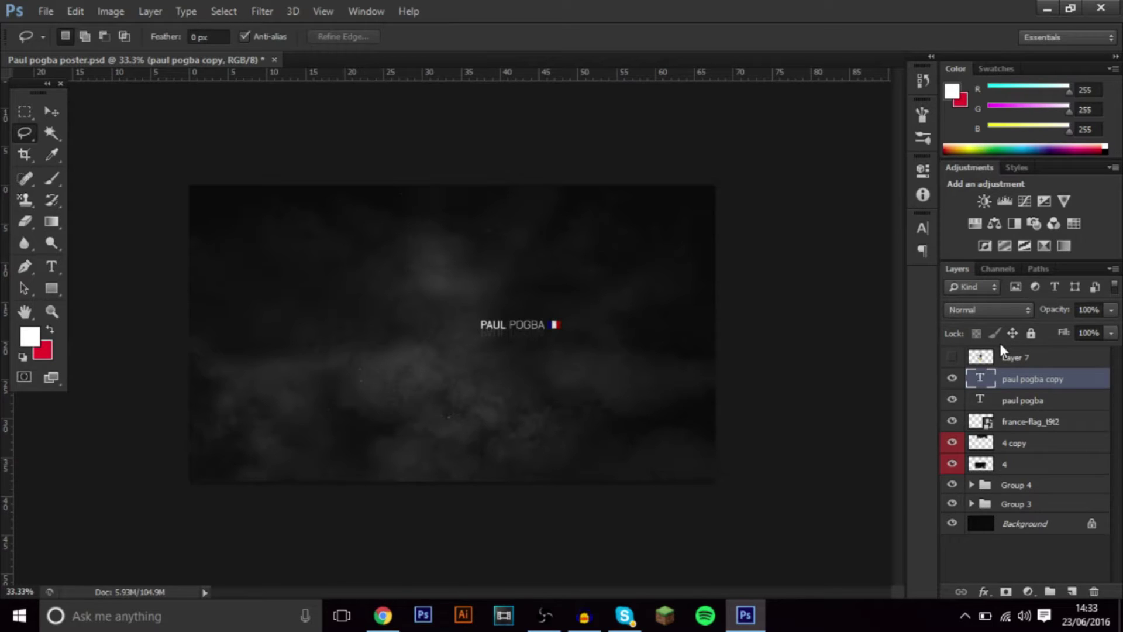
click(951, 357)
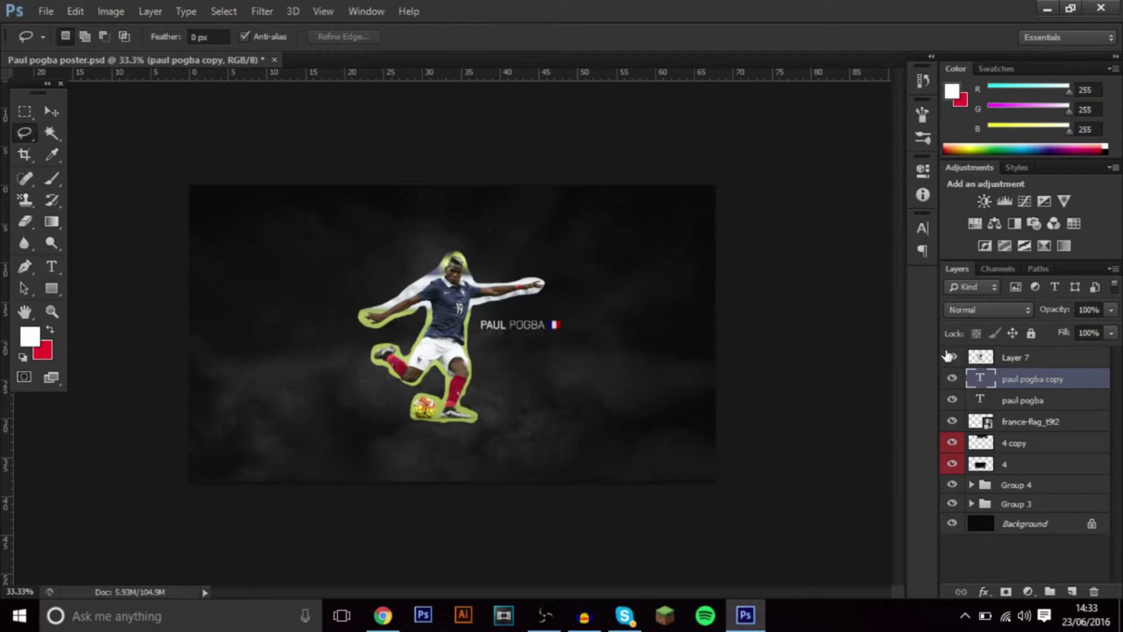
- Trace a closed Pen path around the ball's outline
key(ctrl+1)
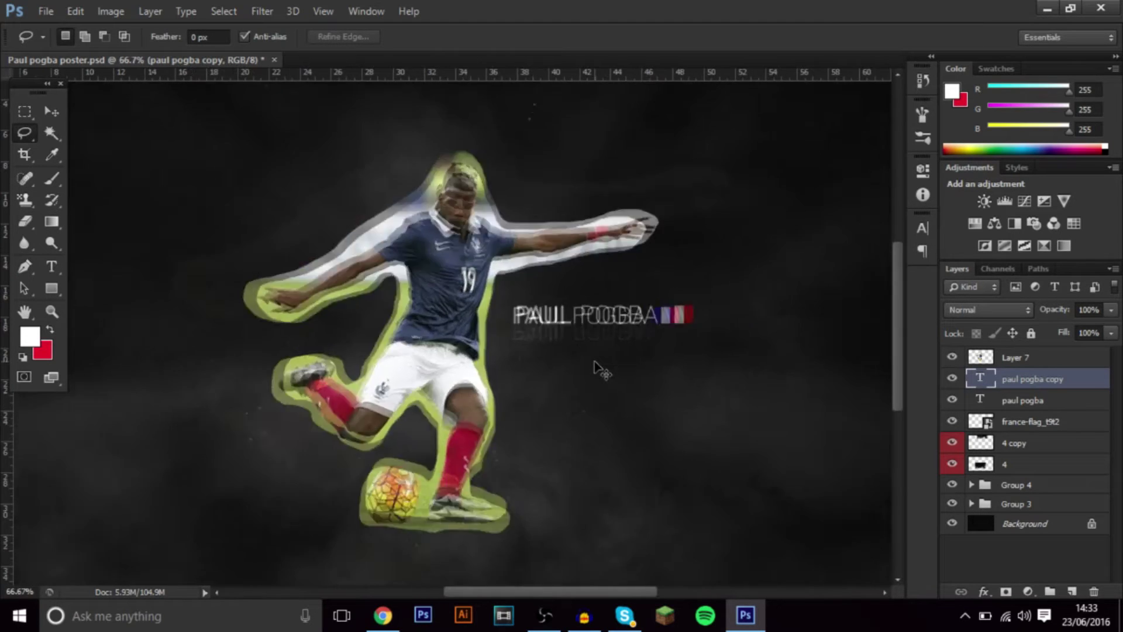
scroll(593, 357, down, 1)
key(ctrl+minus)
key(ctrl+plus)
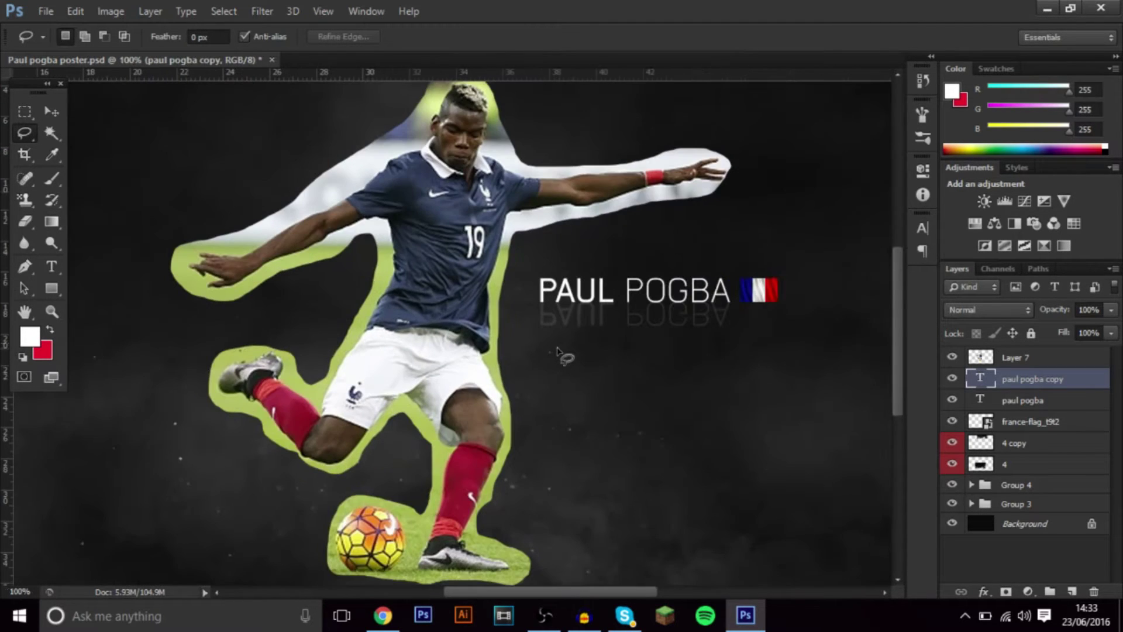
scroll(557, 351, down, 1)
key(p)
key(ctrl+plus)
key(ctrl+plus)
click(428, 421)
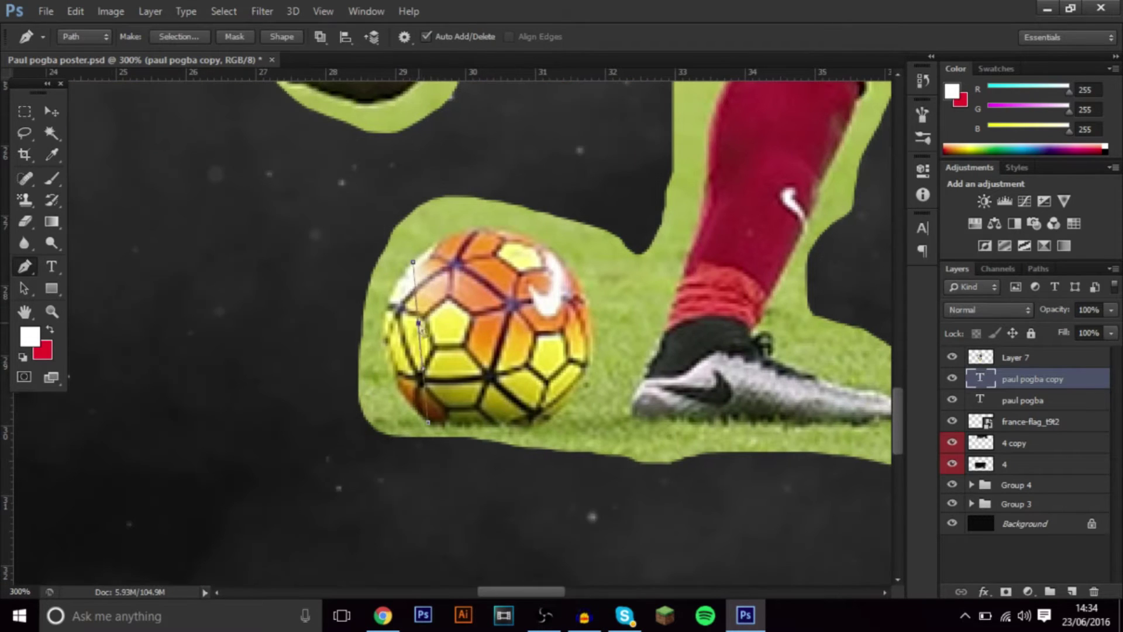
drag(388, 369, 384, 348)
click(506, 235)
click(580, 286)
click(590, 354)
click(535, 430)
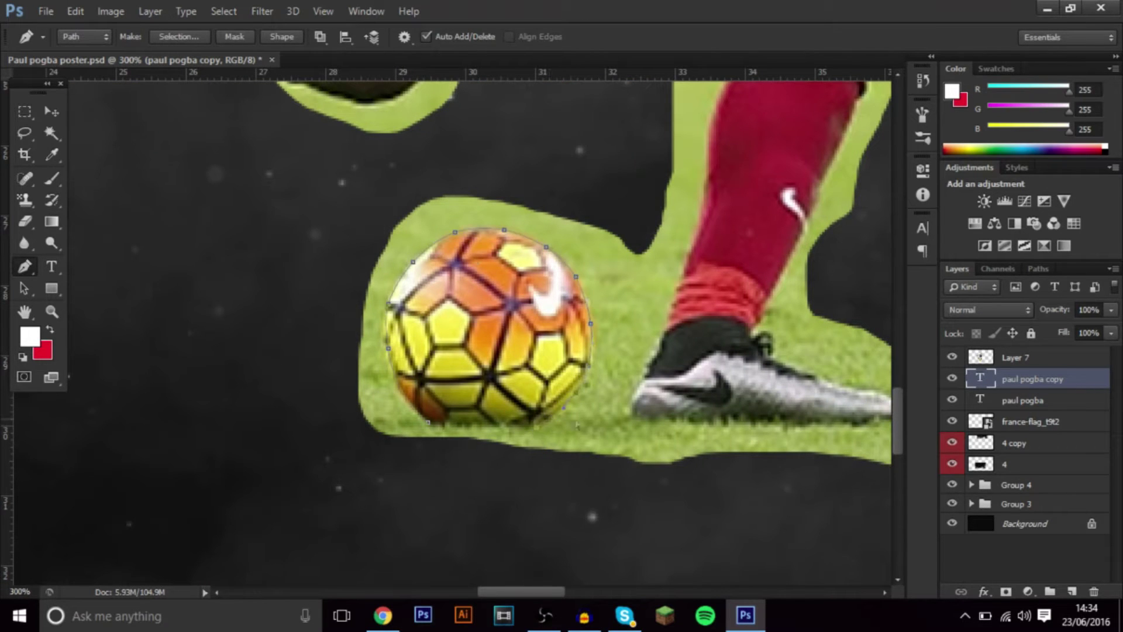
click(428, 421)
- Convert the ball path to a selection and copy the ball onto a new layer
right_click(467, 409)
click(504, 299)
key(Return)
key(ctrl+j)
right_click(614, 410)
click(677, 283)
key(Return)
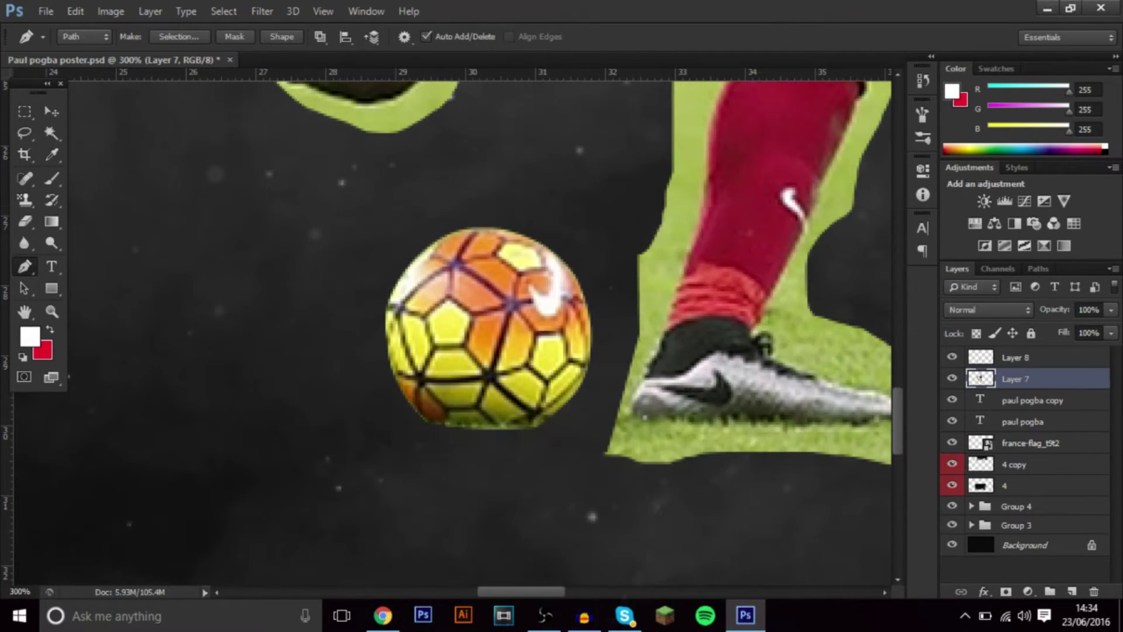
- Trace the player's outline from the boot up the sock, knee, thigh, shorts and jersey
scroll(445, 327, right, 5)
click(349, 417)
click(470, 354)
click(471, 303)
scroll(473, 292, up, 4)
click(503, 316)
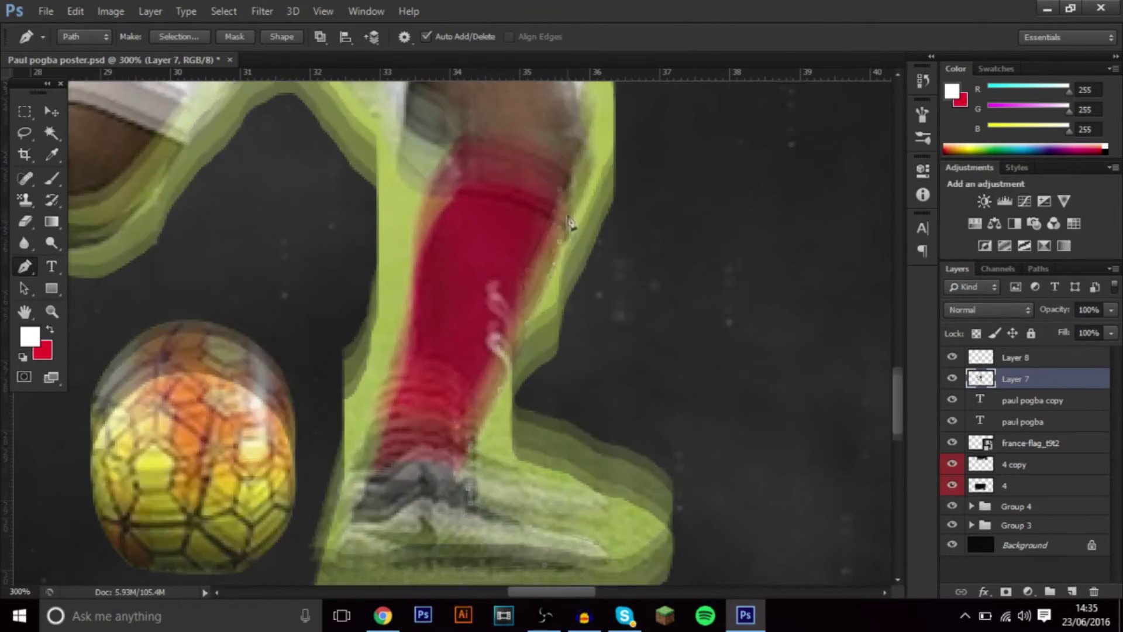
click(570, 267)
click(581, 175)
scroll(590, 222, up, 3)
click(558, 270)
scroll(559, 269, up, 2)
click(543, 280)
scroll(544, 281, up, 2)
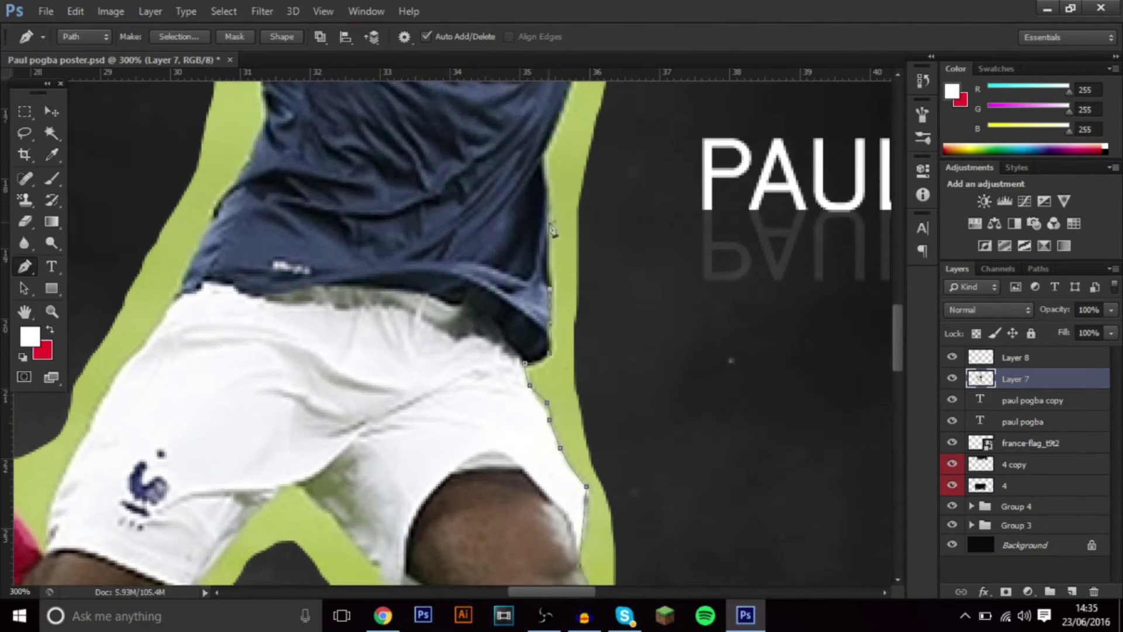
scroll(578, 255, up, 4)
- Continue the player path along the arm, wristband and hand back to the shoulder
click(650, 175)
click(840, 159)
scroll(839, 160, right, 5)
click(721, 199)
click(782, 189)
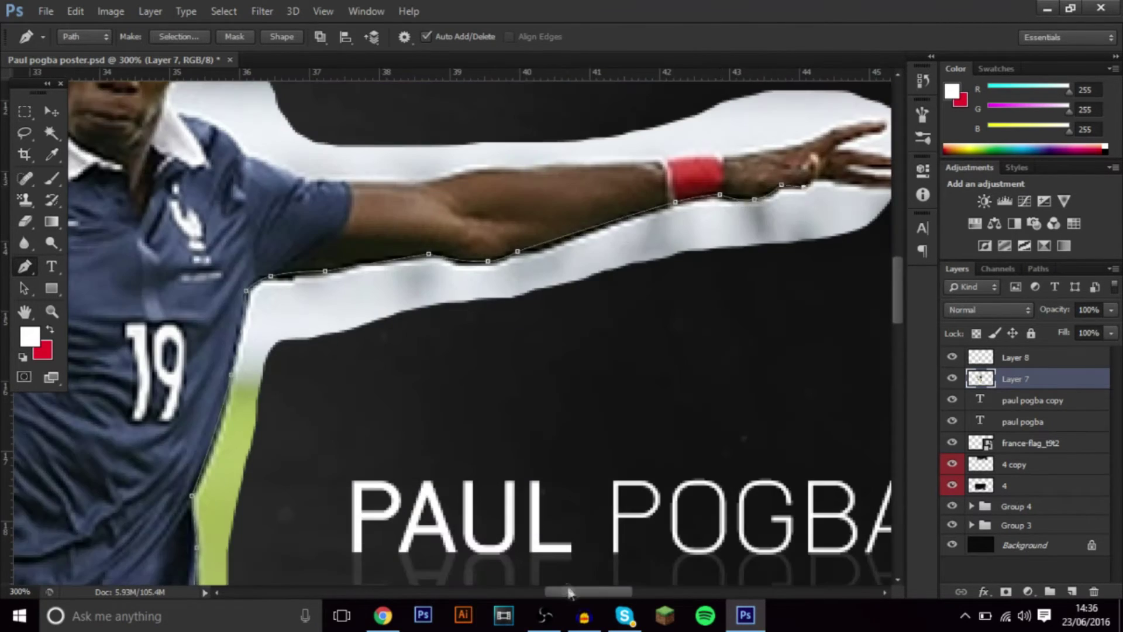
scroll(783, 189, right, 4)
click(558, 220)
click(620, 219)
click(605, 168)
click(530, 188)
click(454, 202)
scroll(454, 202, left, 3)
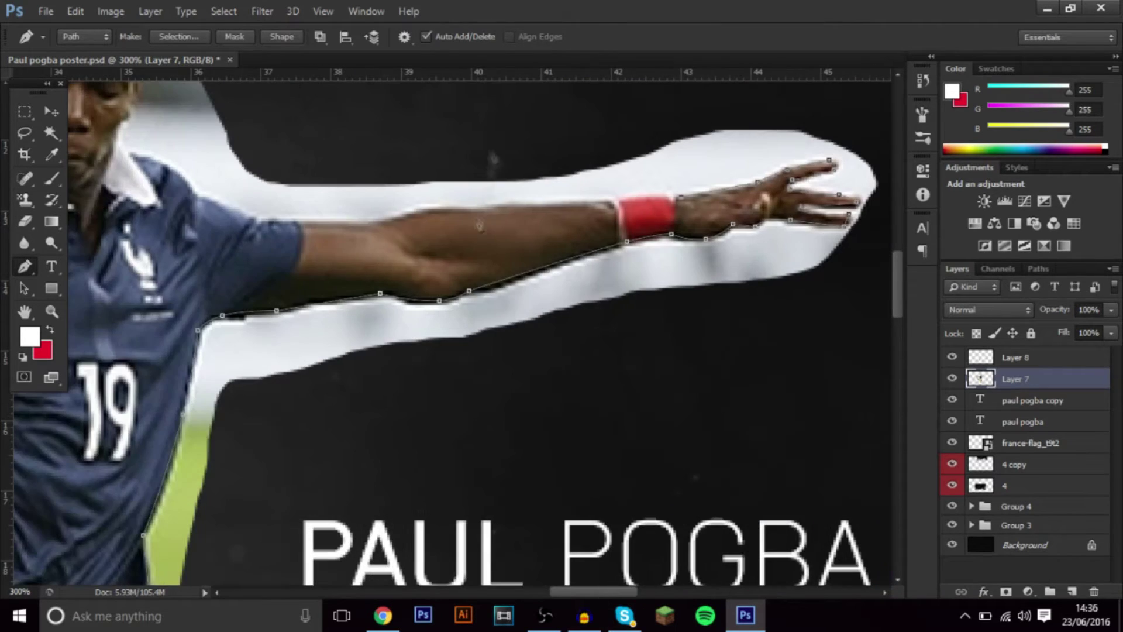
click(428, 220)
scroll(428, 220, left, 6)
scroll(428, 220, up, 1)
scroll(458, 508, down, 4)
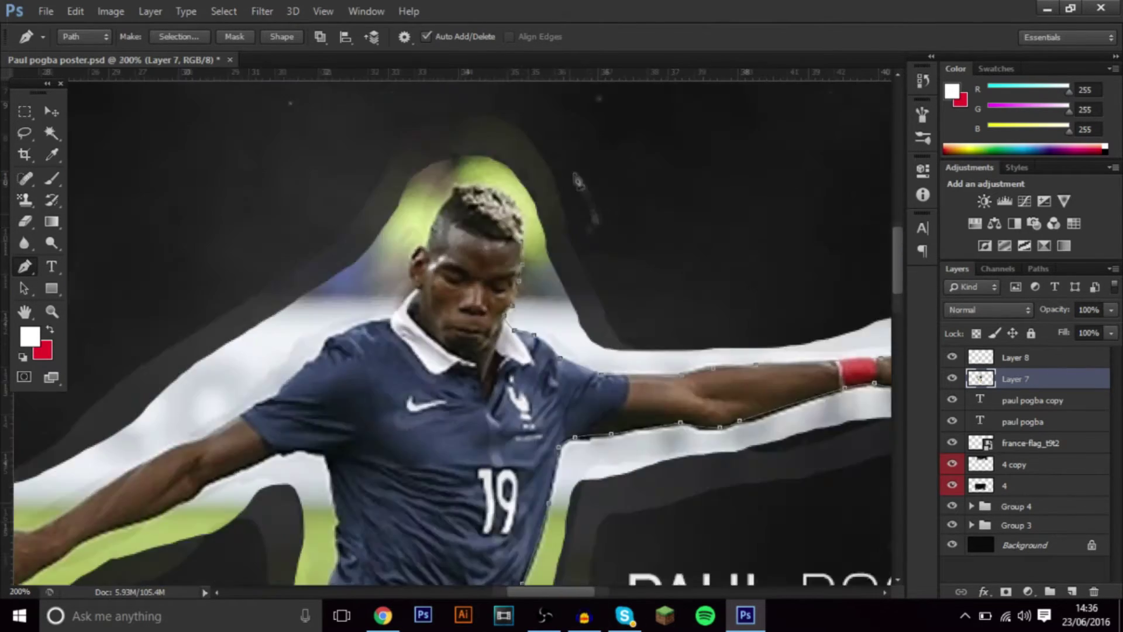
scroll(448, 196, up, 6)
- Lasso the glow above the player's head and delete it
key(l)
drag(326, 156, 647, 321)
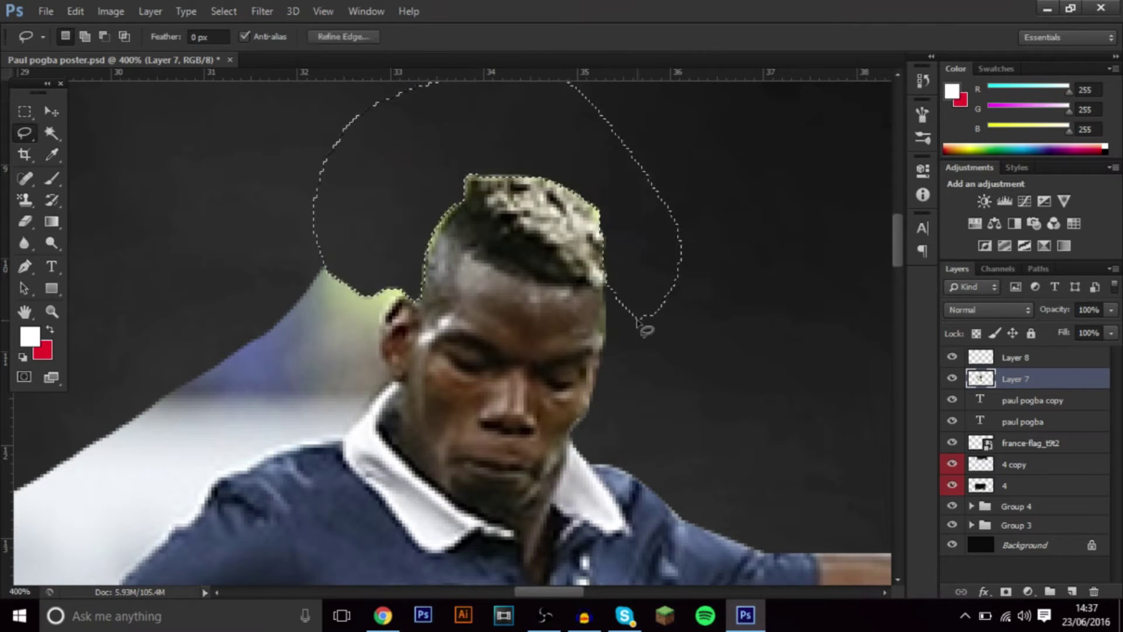
key(Delete)
drag(475, 173, 442, 157)
- Resume the Pen path along the shoulder and the top of the other arm
key(p)
scroll(535, 332, down, 3)
scroll(535, 333, left, 5)
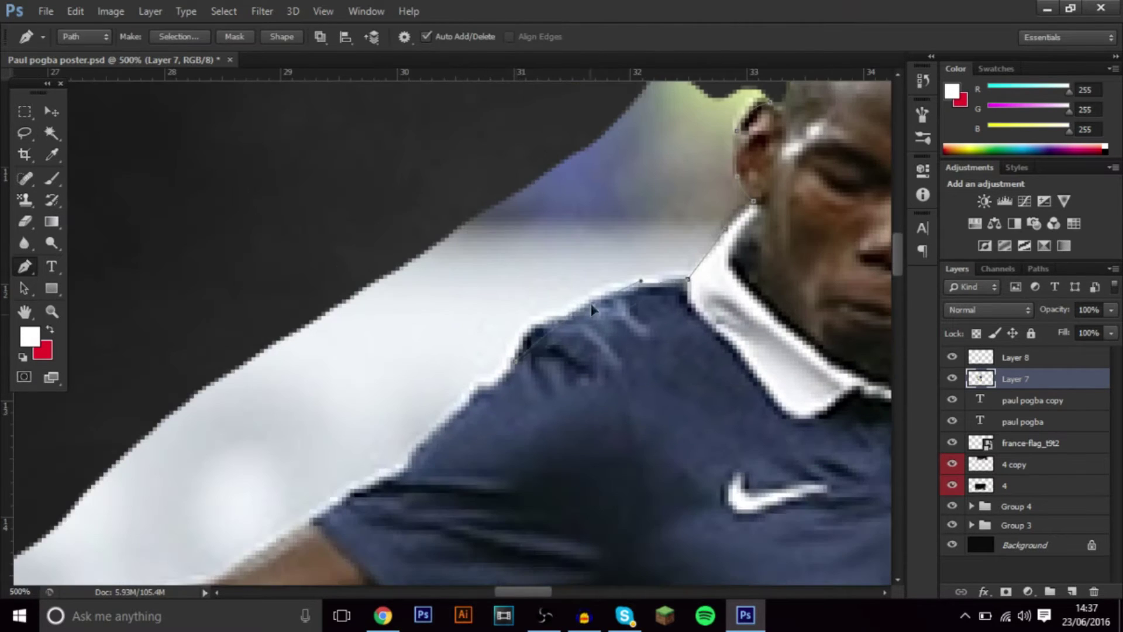
click(535, 332)
click(354, 496)
scroll(337, 503, left, 3)
scroll(491, 359, down, 3)
click(491, 358)
scroll(492, 359, left, 2)
- Trace down the forearm, around the fingers and hand, and under the wrist toward the shoulder
click(258, 389)
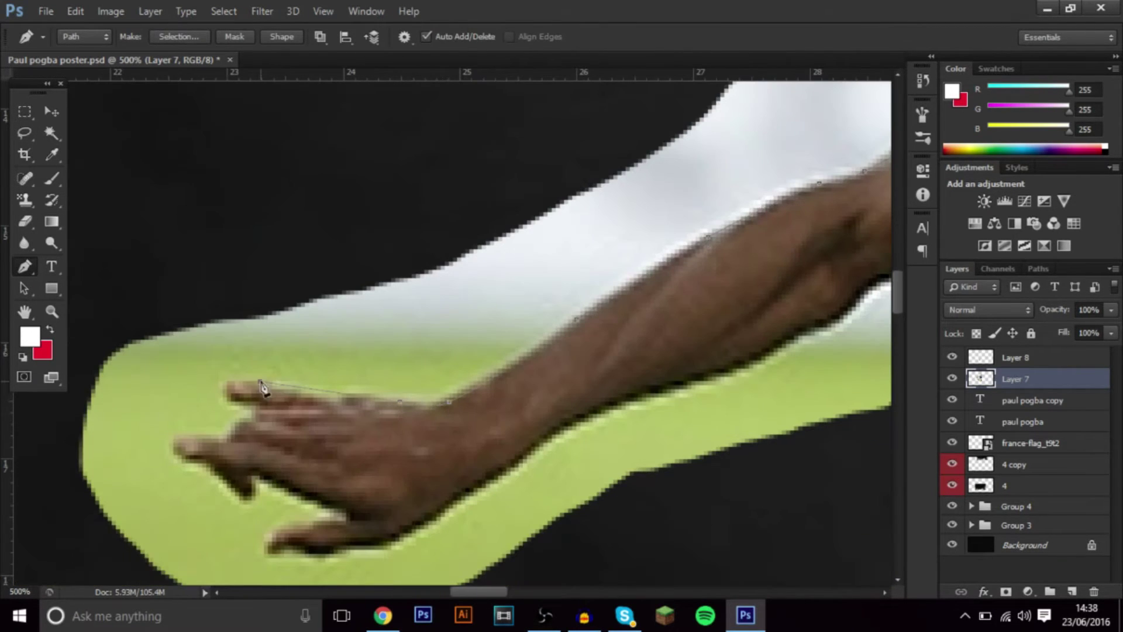
click(240, 418)
click(341, 532)
click(290, 556)
click(416, 525)
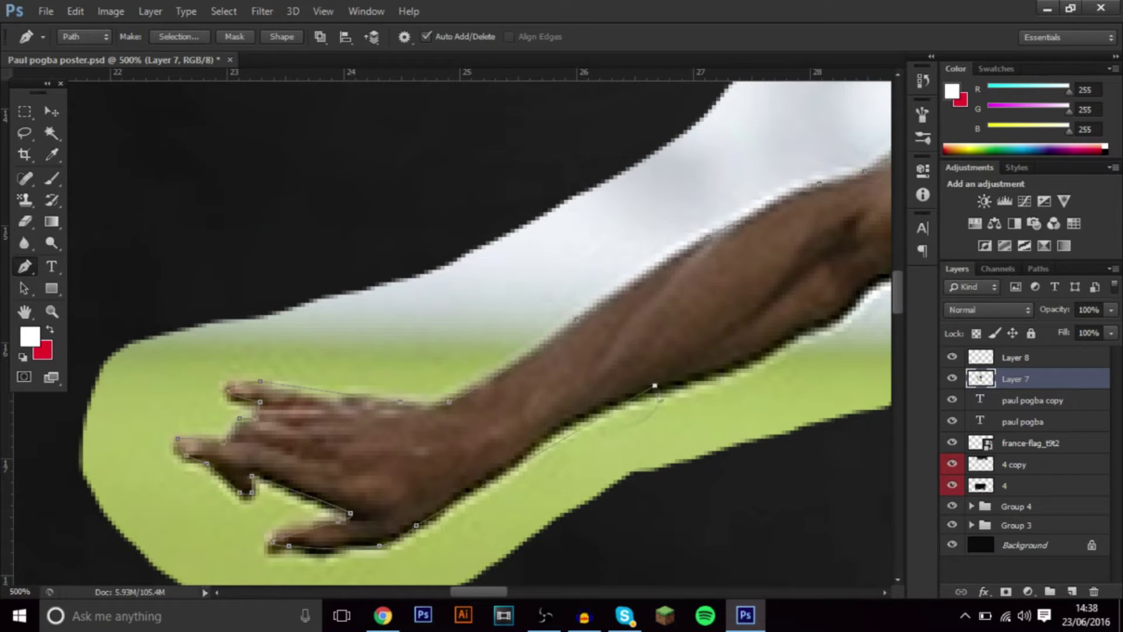
click(496, 466)
click(565, 426)
click(609, 400)
click(655, 386)
- Use the traced outline to clear the green and white fringe around the player
scroll(478, 300, right, 3)
scroll(760, 293, down, 5)
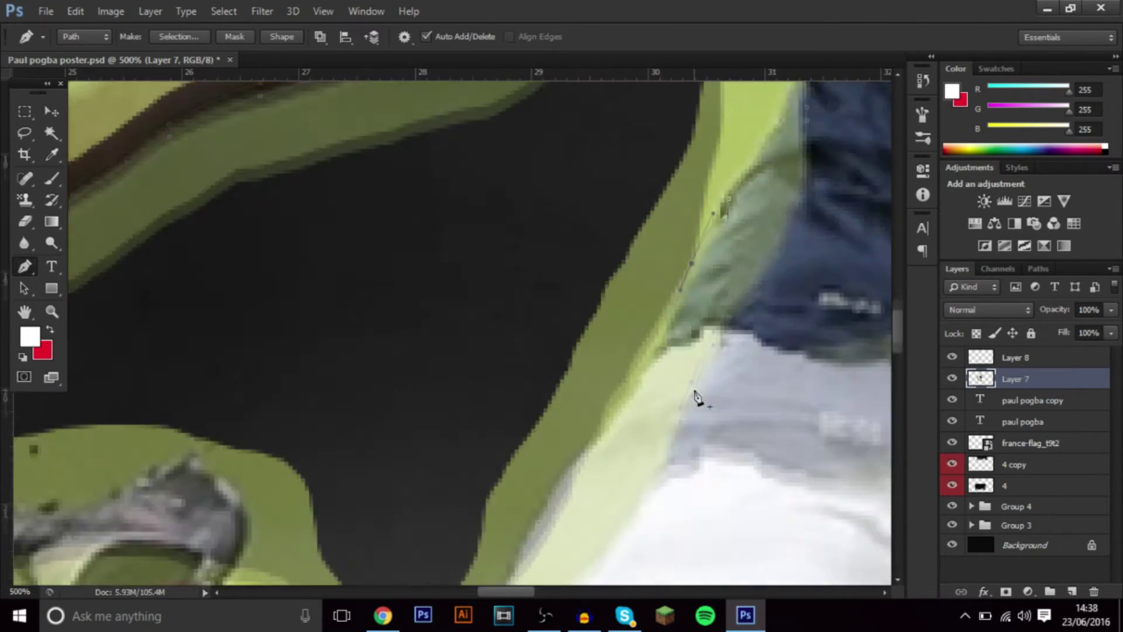
scroll(514, 462, down, 3)
scroll(515, 462, left, 3)
scroll(514, 462, left, 3)
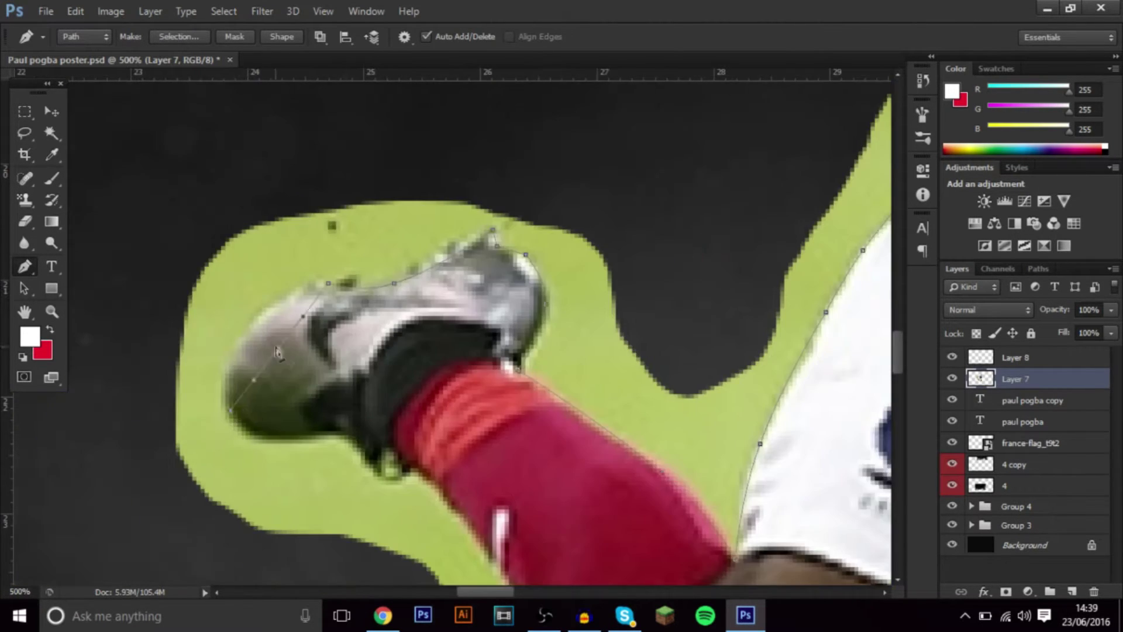
scroll(514, 462, down, 2)
scroll(679, 526, down, 2)
scroll(693, 416, right, 5)
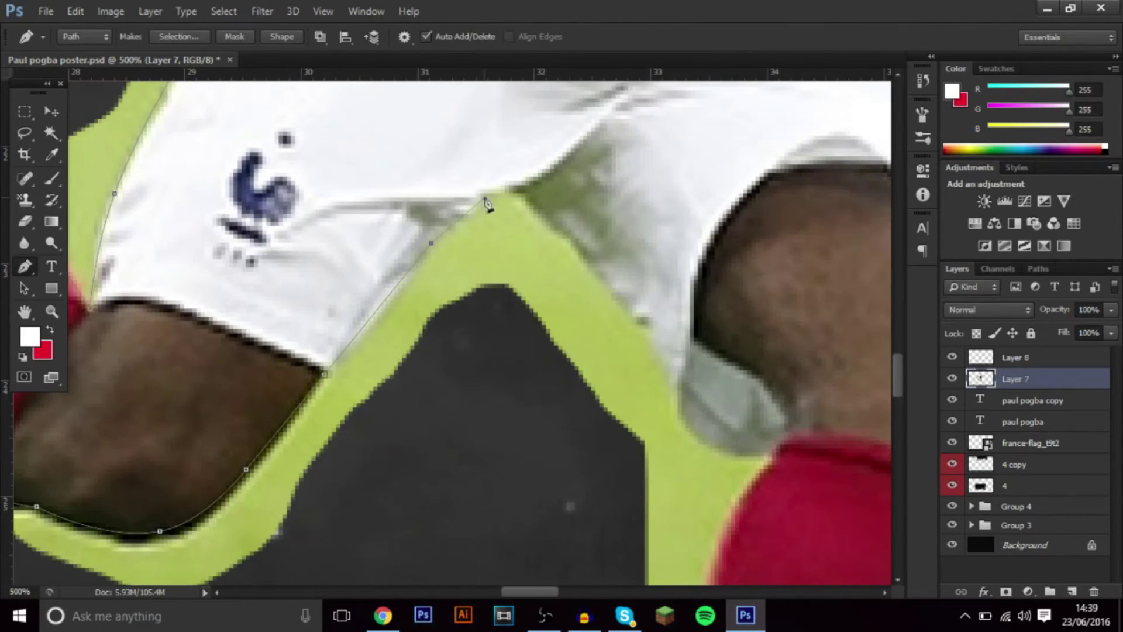
scroll(693, 417, down, 10)
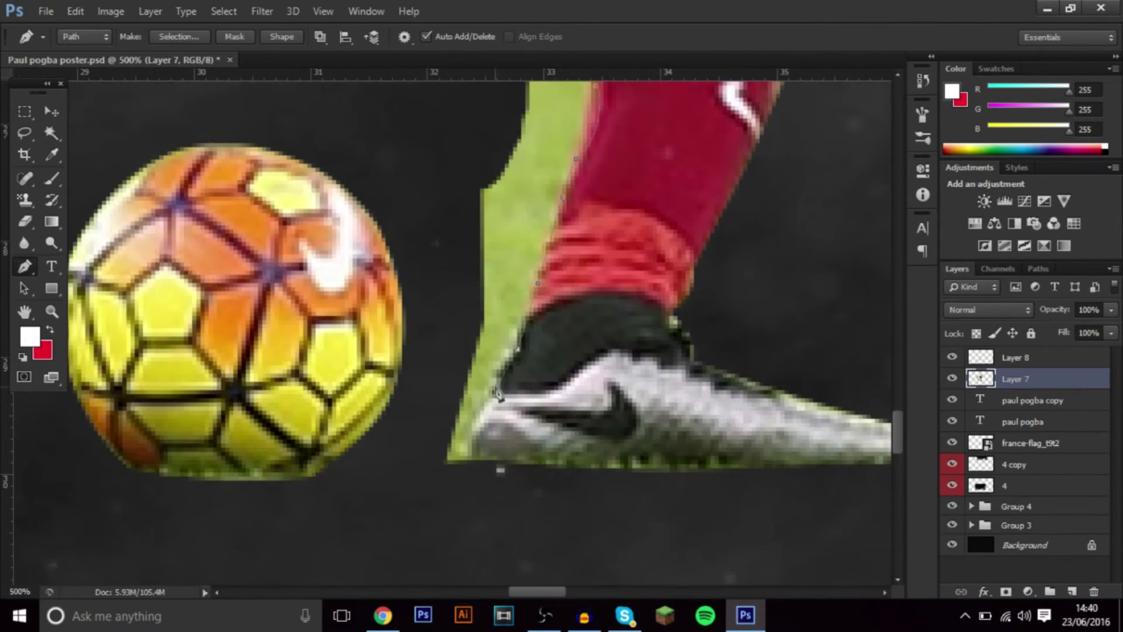
scroll(693, 416, down, 1)
scroll(477, 181, down, 10)
right_click(477, 182)
click(751, 296)
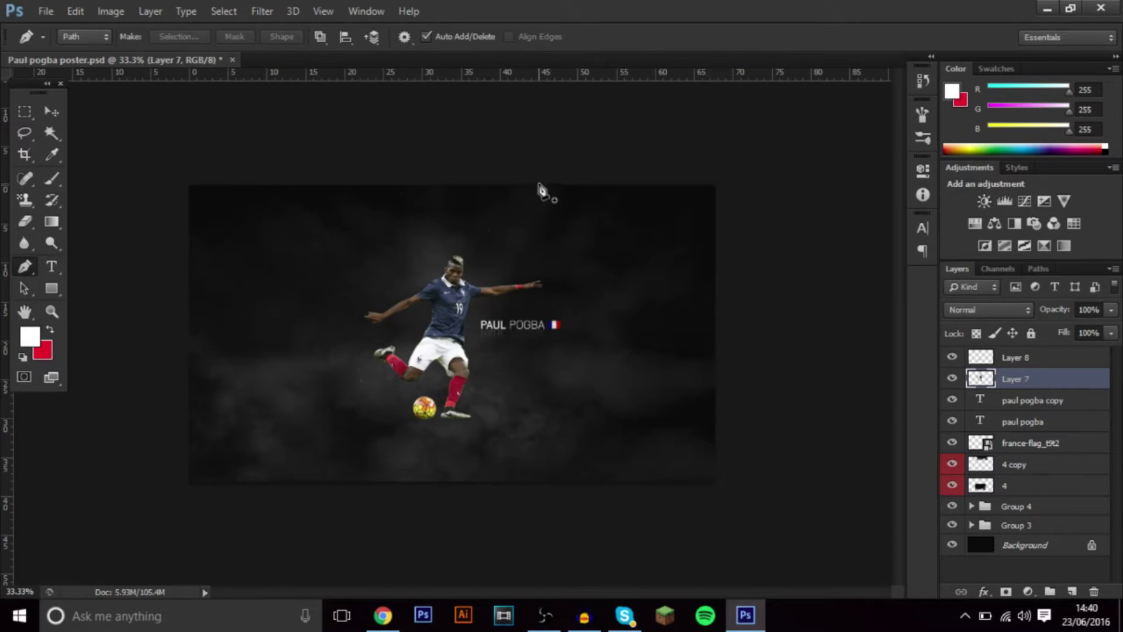
- Select the Move tool, review the clean cutout, and bring up the adjustment layer menu
click(52, 111)
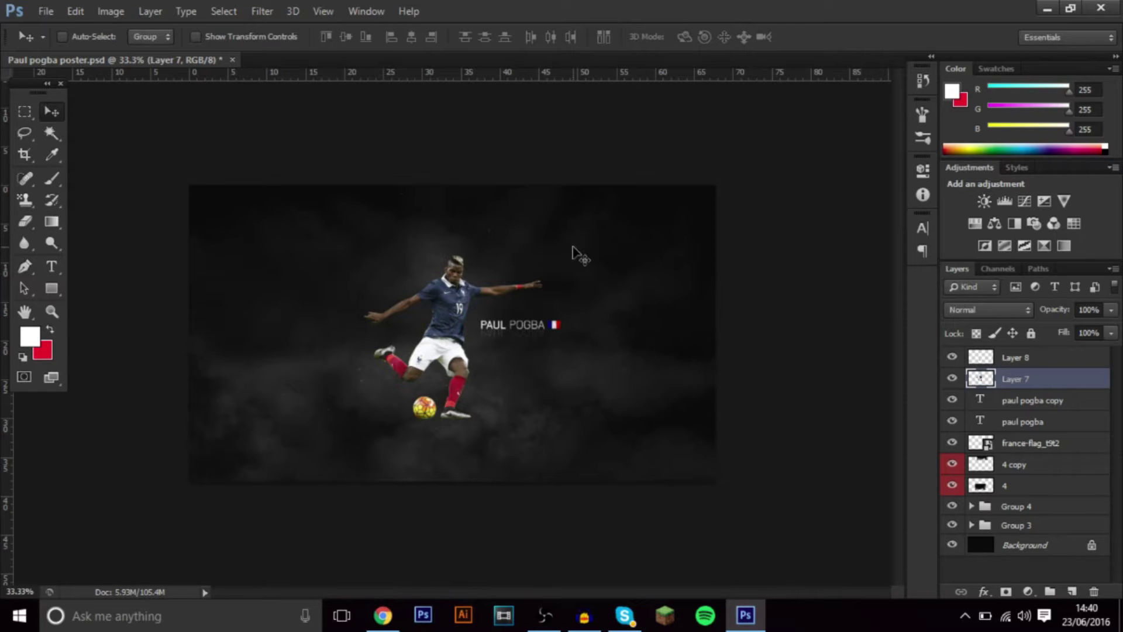
scroll(574, 253, up, 1)
scroll(573, 253, up, 3)
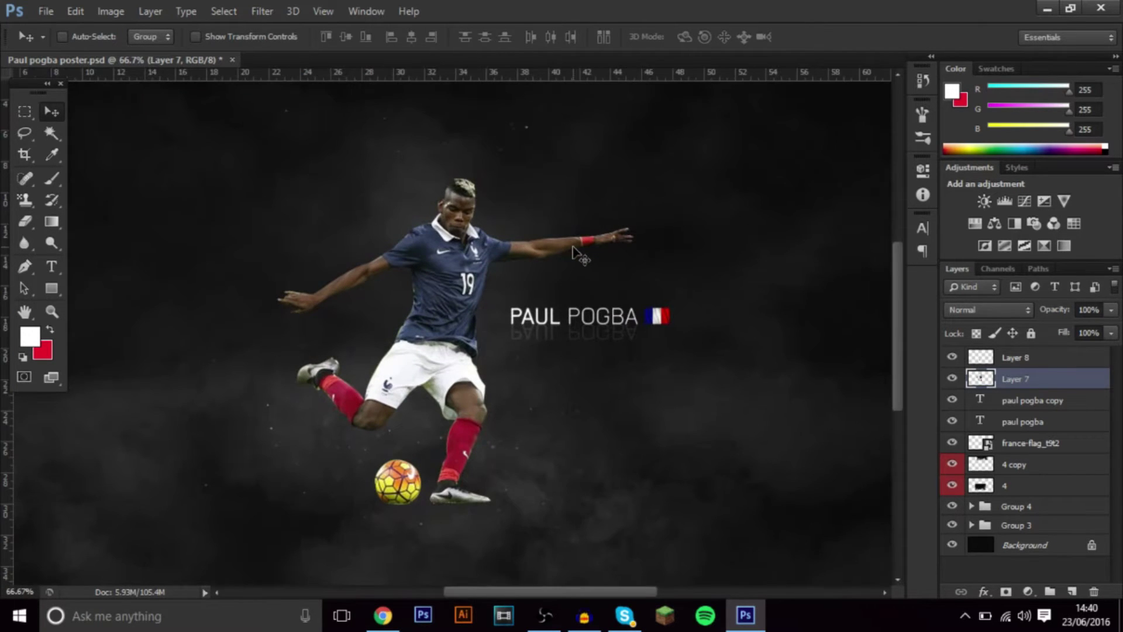
scroll(573, 252, down, 3)
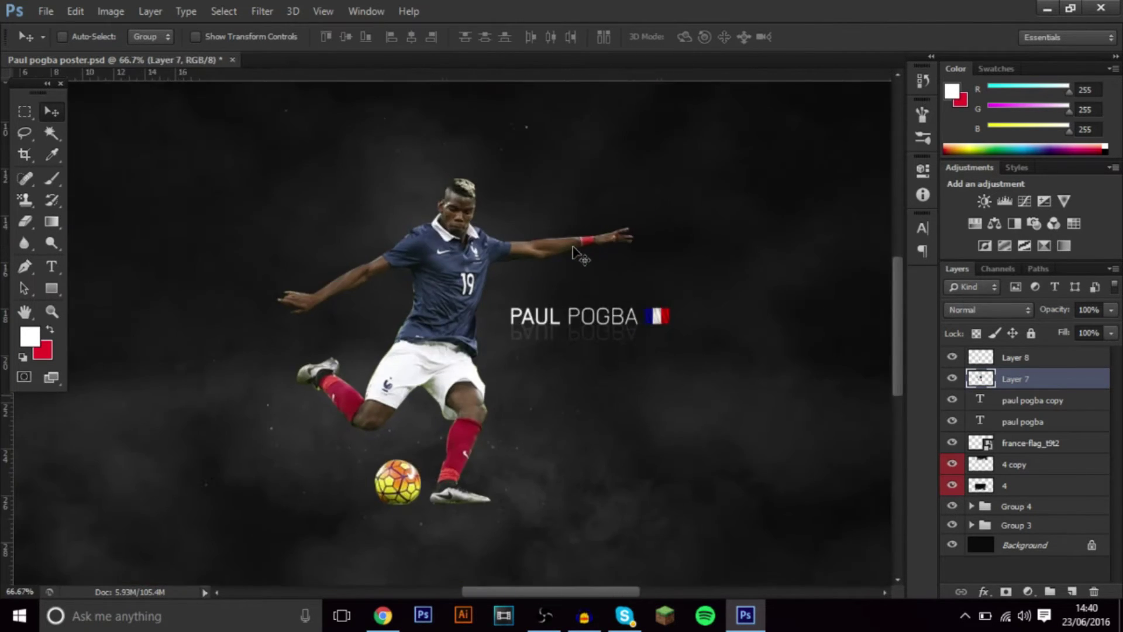
scroll(573, 253, up, 1)
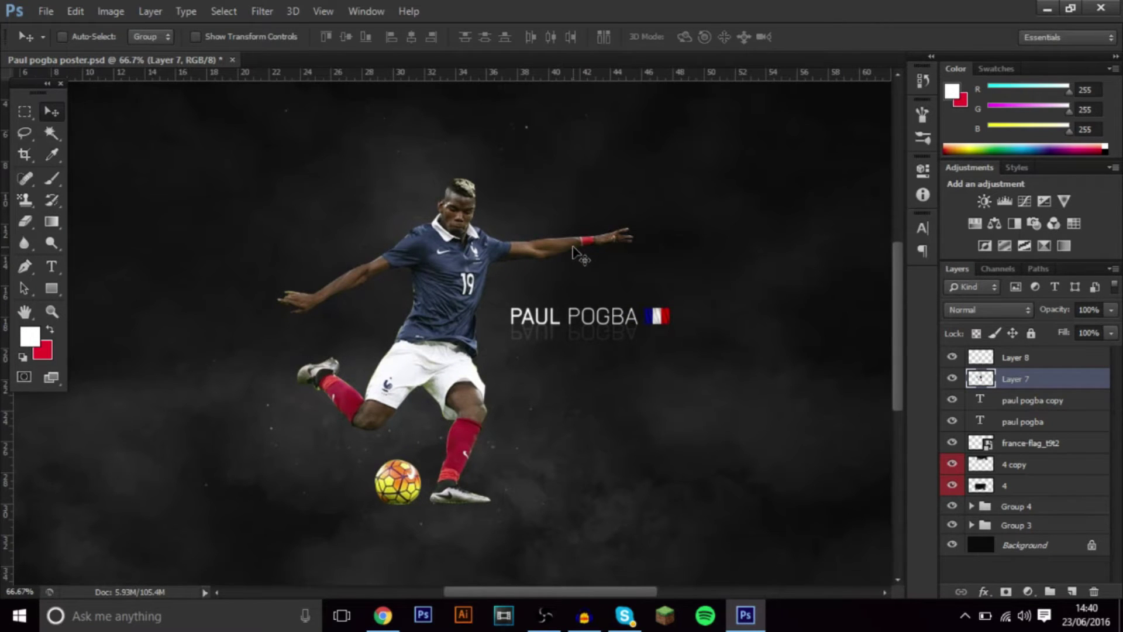
scroll(573, 253, down, 2)
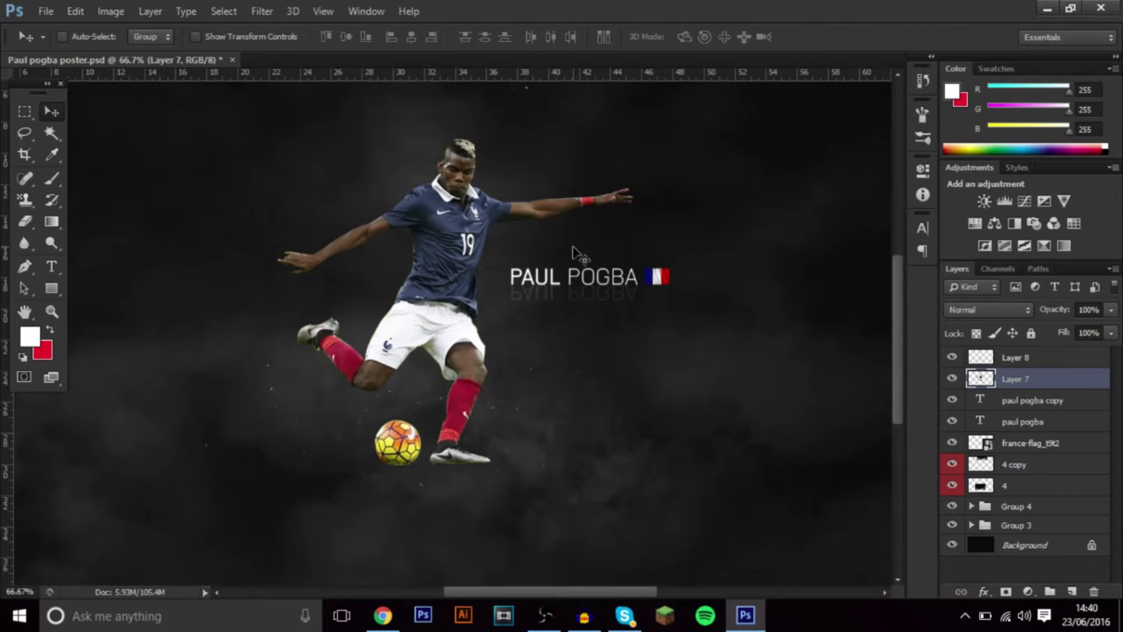
scroll(573, 252, down, 1)
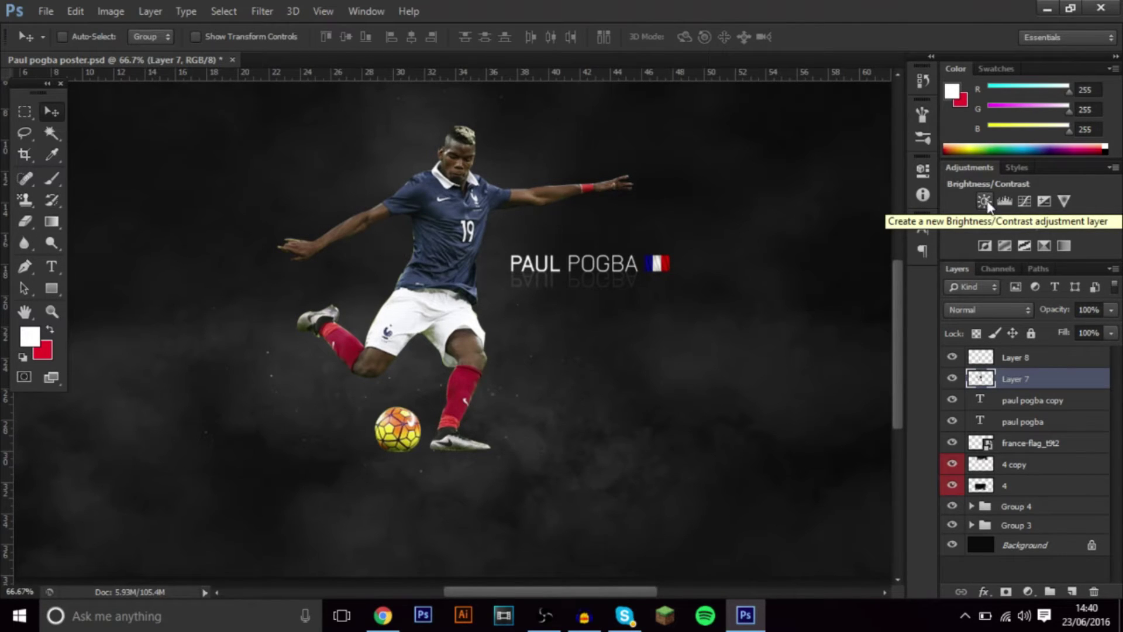
click(1028, 592)
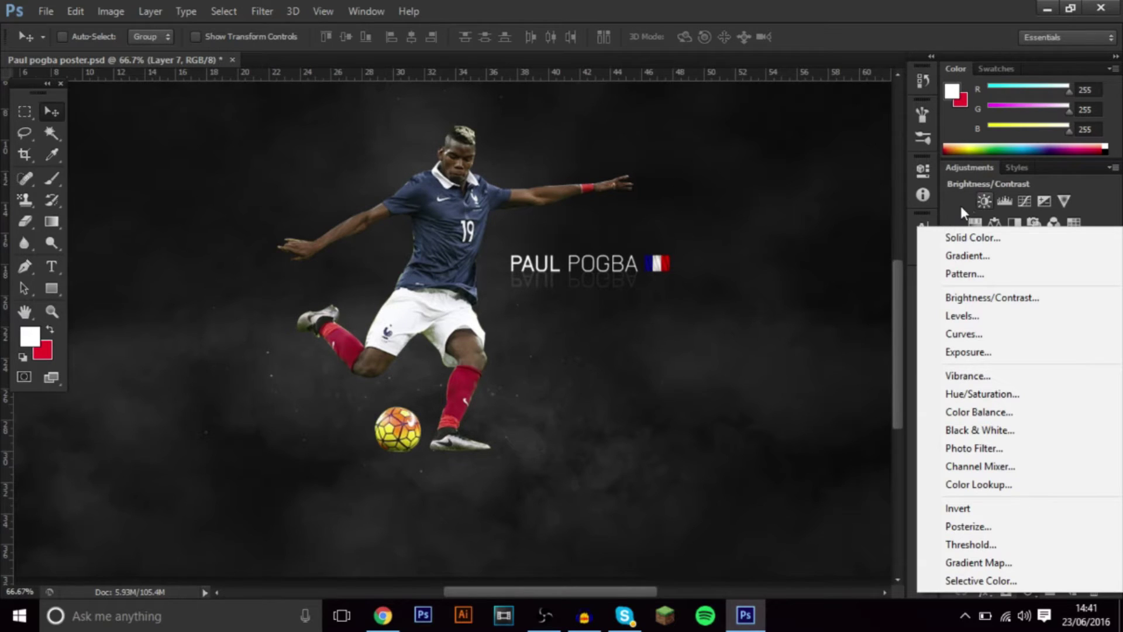
- Add a Brightness/Contrast adjustment with Brightness 25 and Contrast 11
click(984, 200)
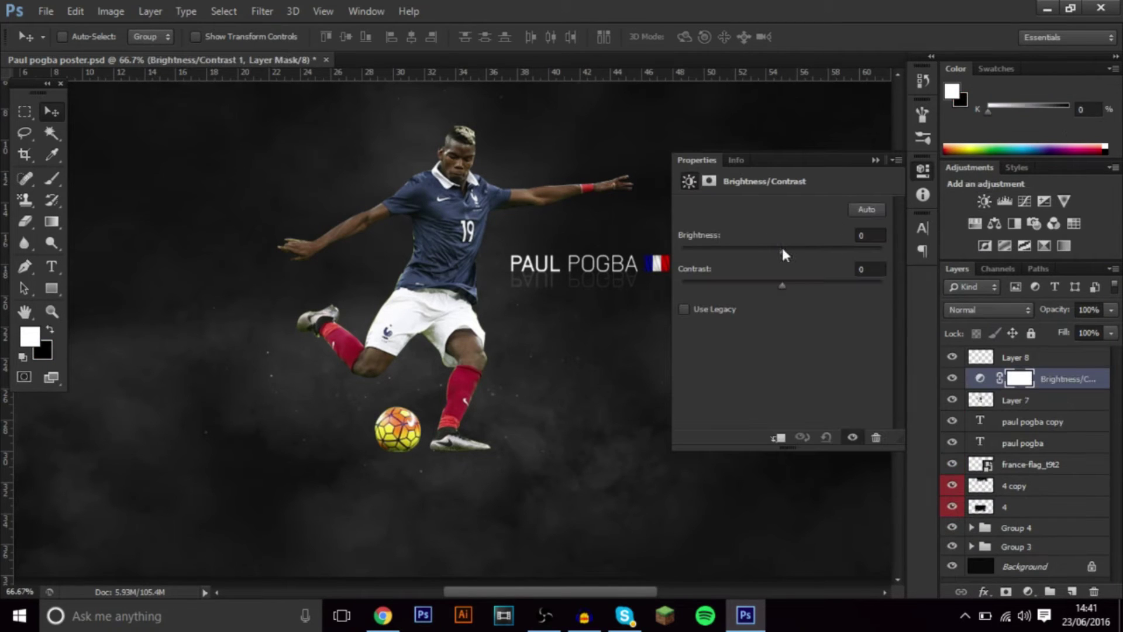
drag(783, 250, 799, 256)
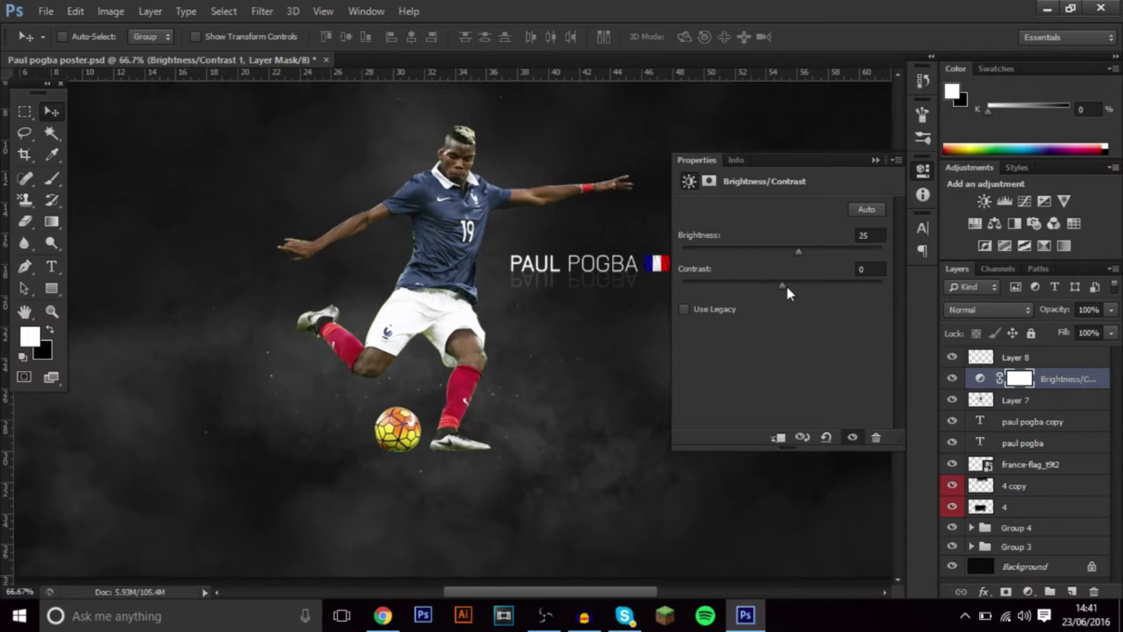
drag(786, 288, 794, 287)
click(877, 159)
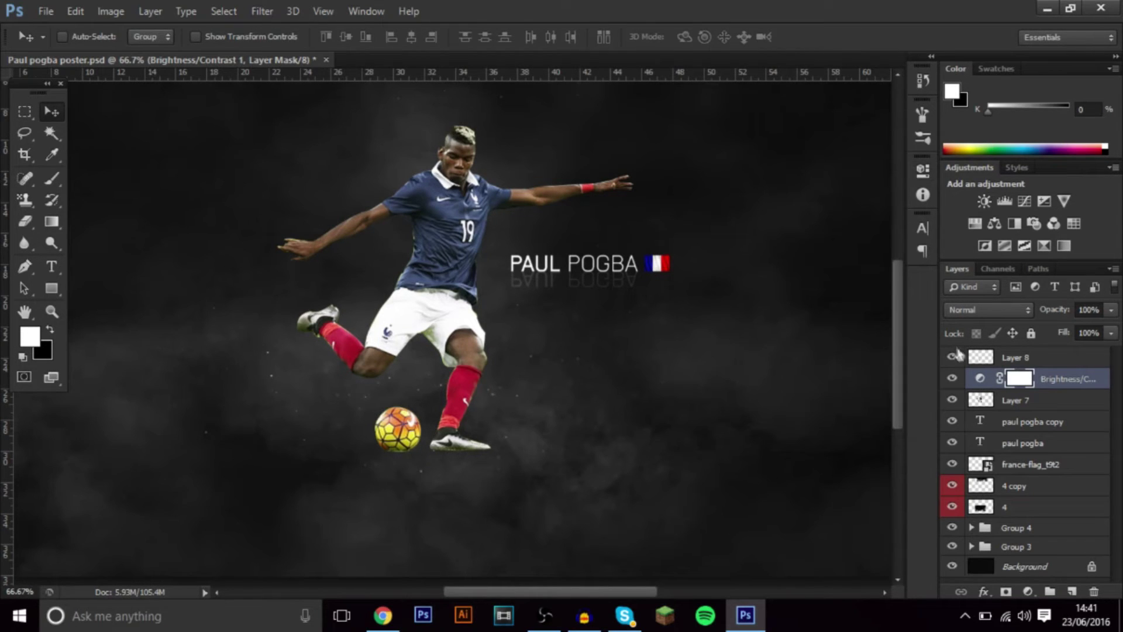
click(952, 356)
click(952, 356)
- Move the adjustment to the top of the stack and group Layer 7 and Layer 8 into Group 5
drag(1046, 381, 1009, 351)
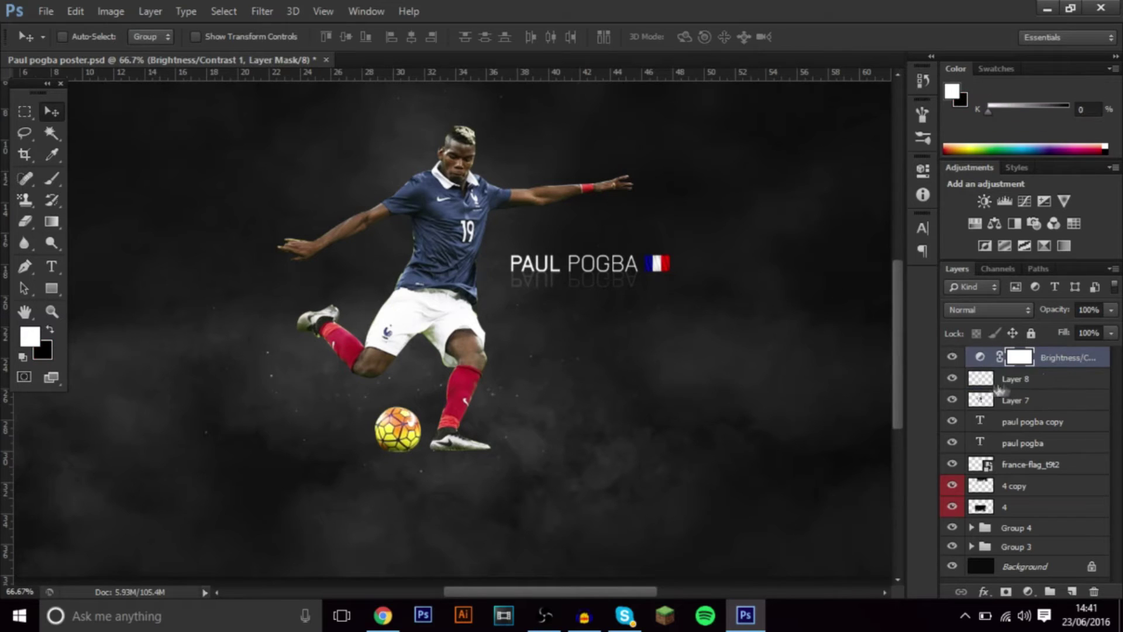
click(995, 381)
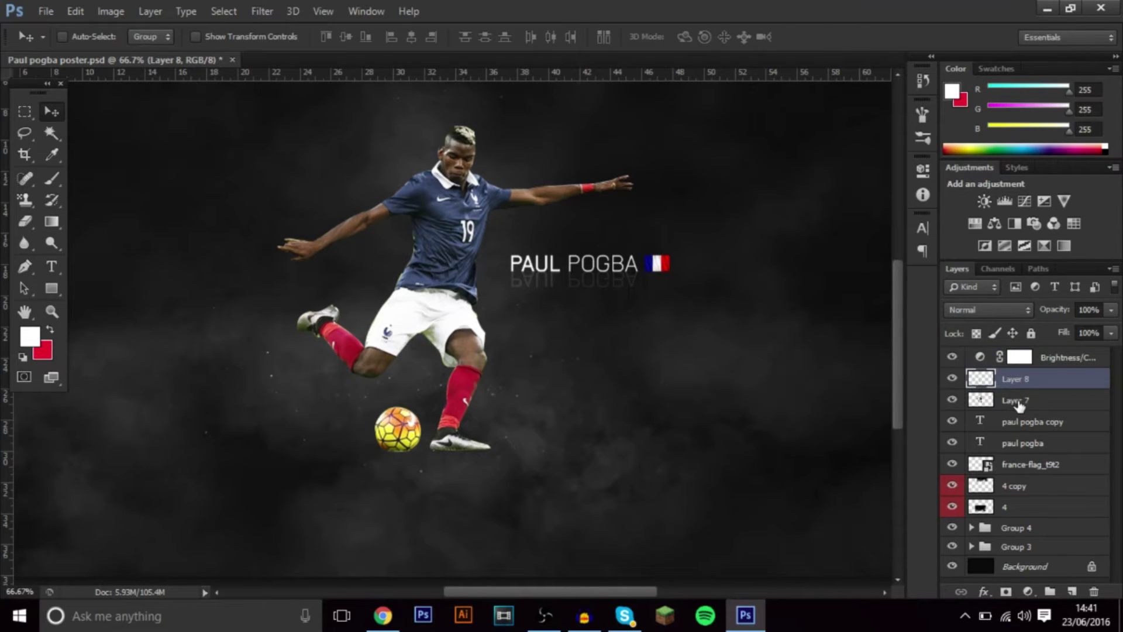
shift+click(1021, 403)
key(ctrl+g)
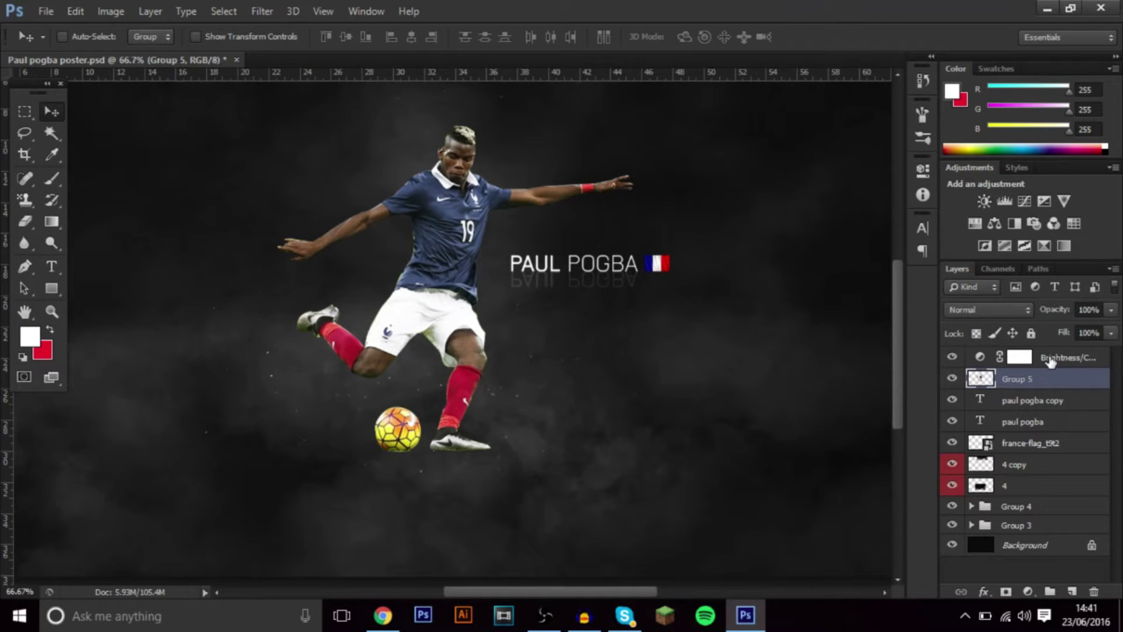
- Toggle the Brightness/Contrast layer off and on to compare the effect
click(1002, 359)
click(952, 357)
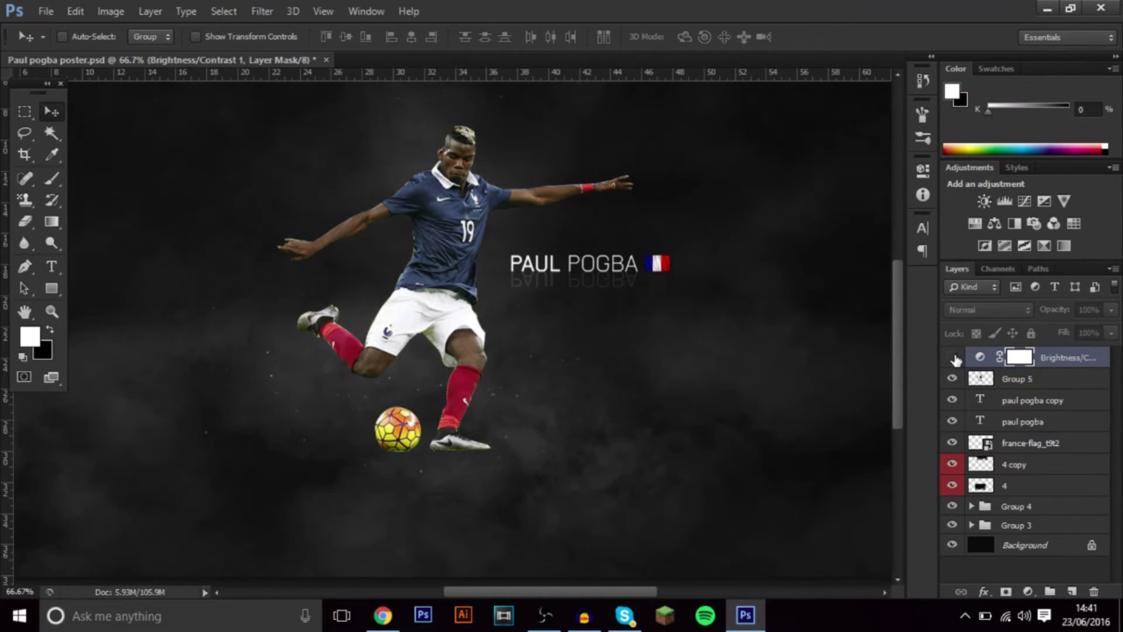
click(953, 357)
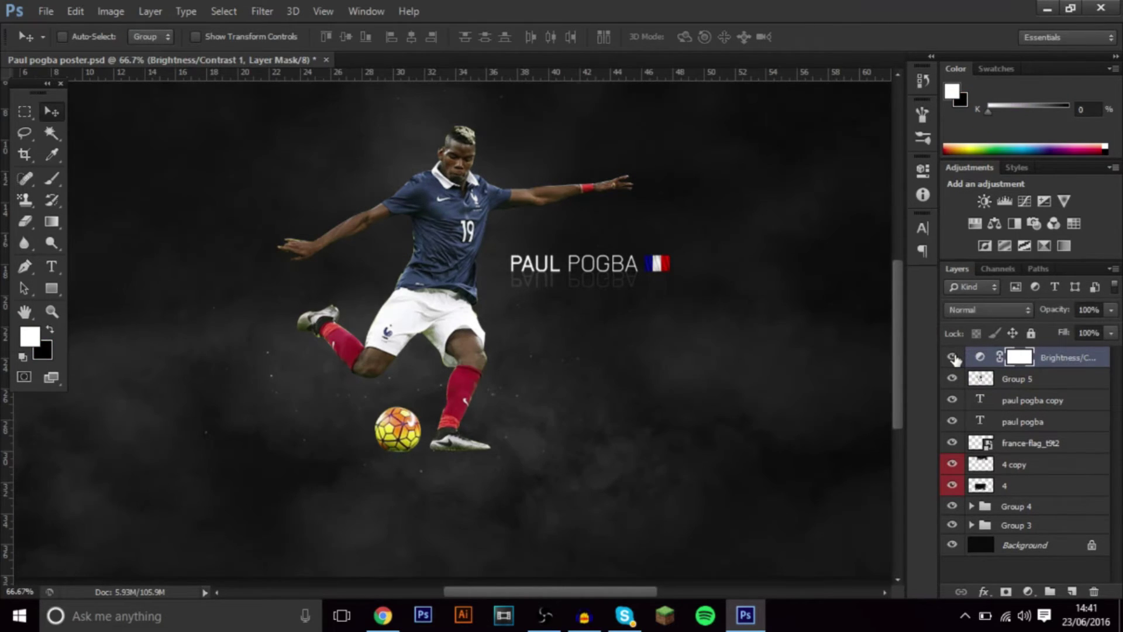
- Add a Curves adjustment darkening shadows and lifting midtones, then a Black & White layer
click(1023, 201)
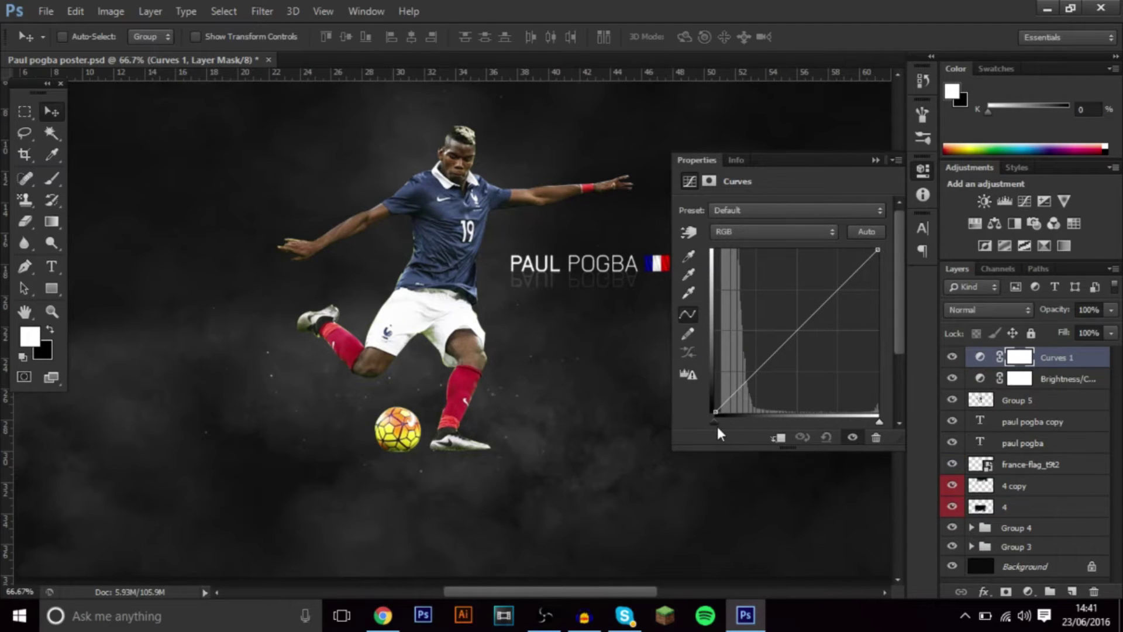
drag(714, 408, 725, 410)
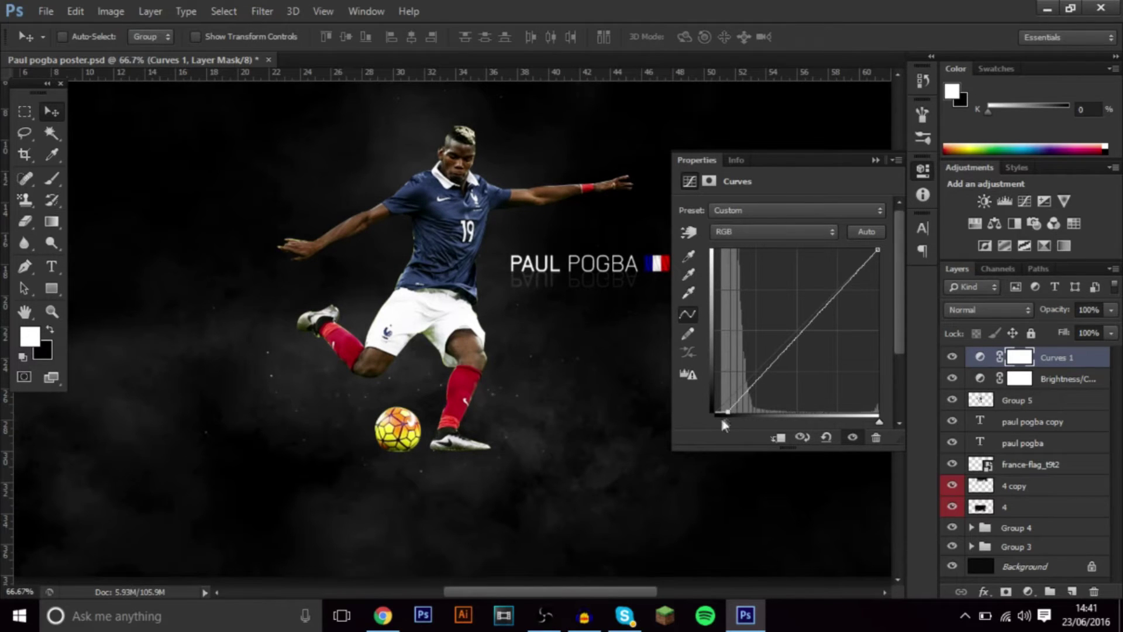
drag(797, 335, 792, 322)
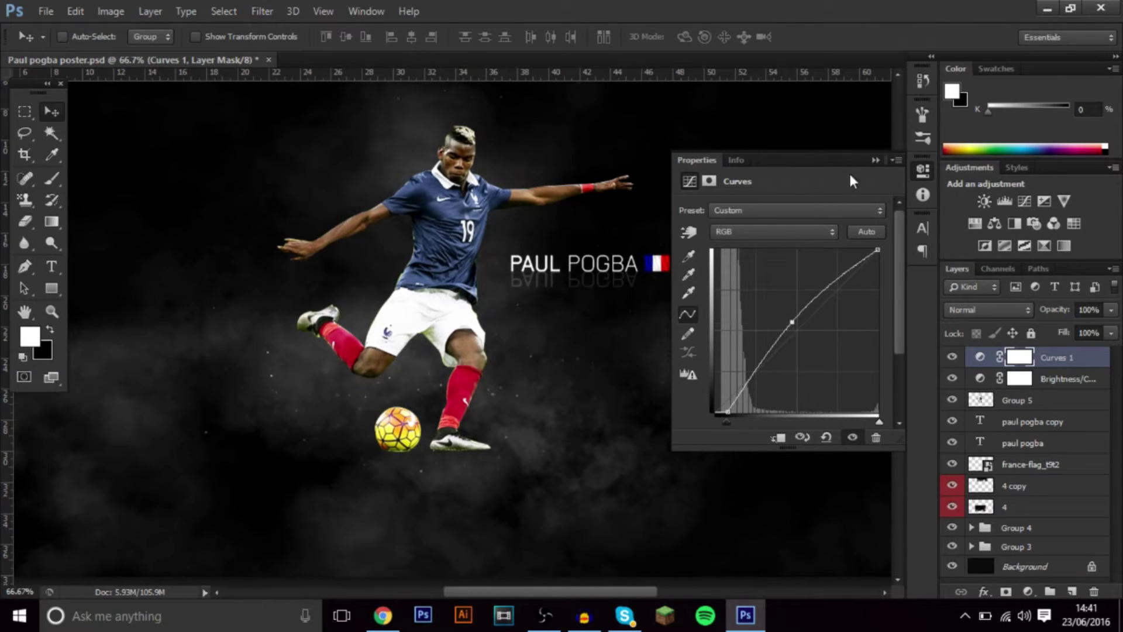
click(876, 158)
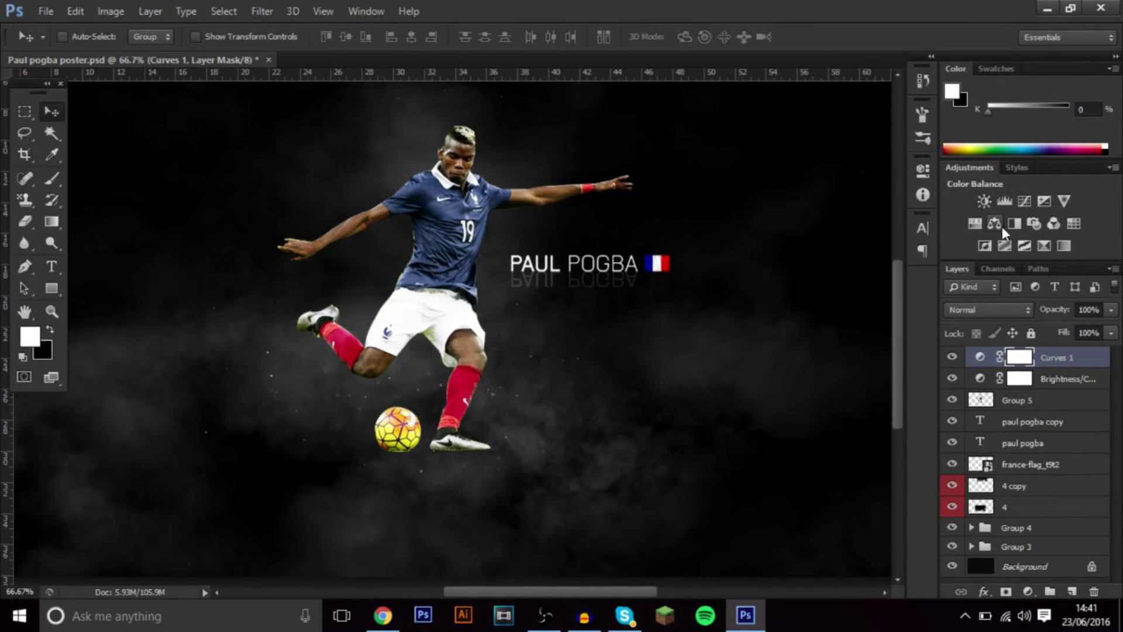
click(1015, 225)
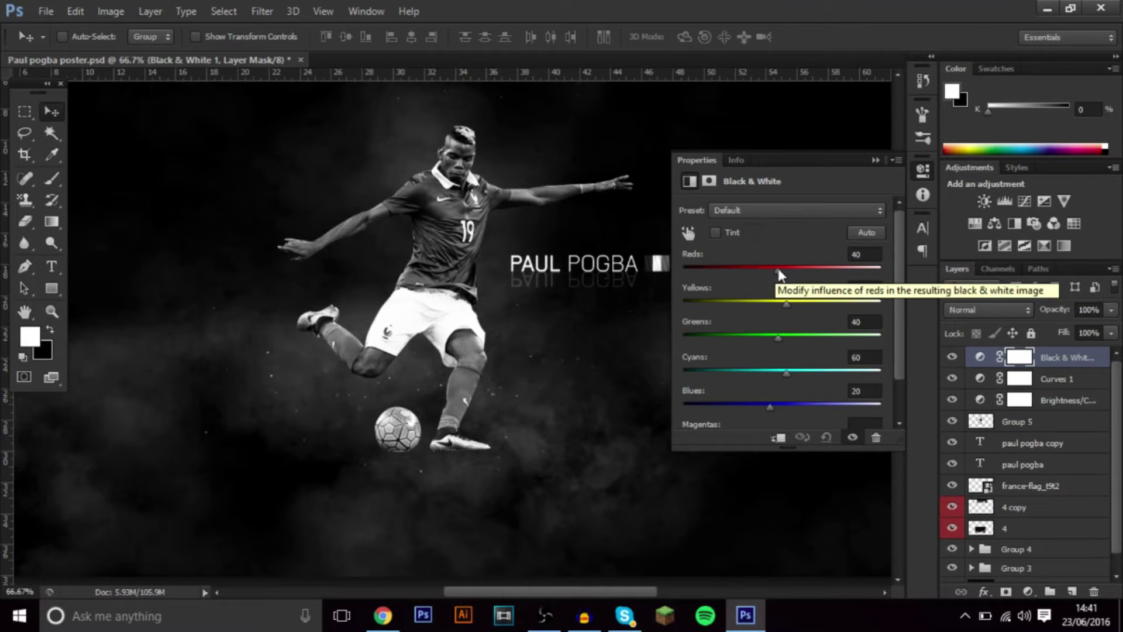
- Darken the Black & White mix: Reds 17, Yellows 23, Greens 9, Cyans -4, Blues -26
drag(778, 270, 769, 270)
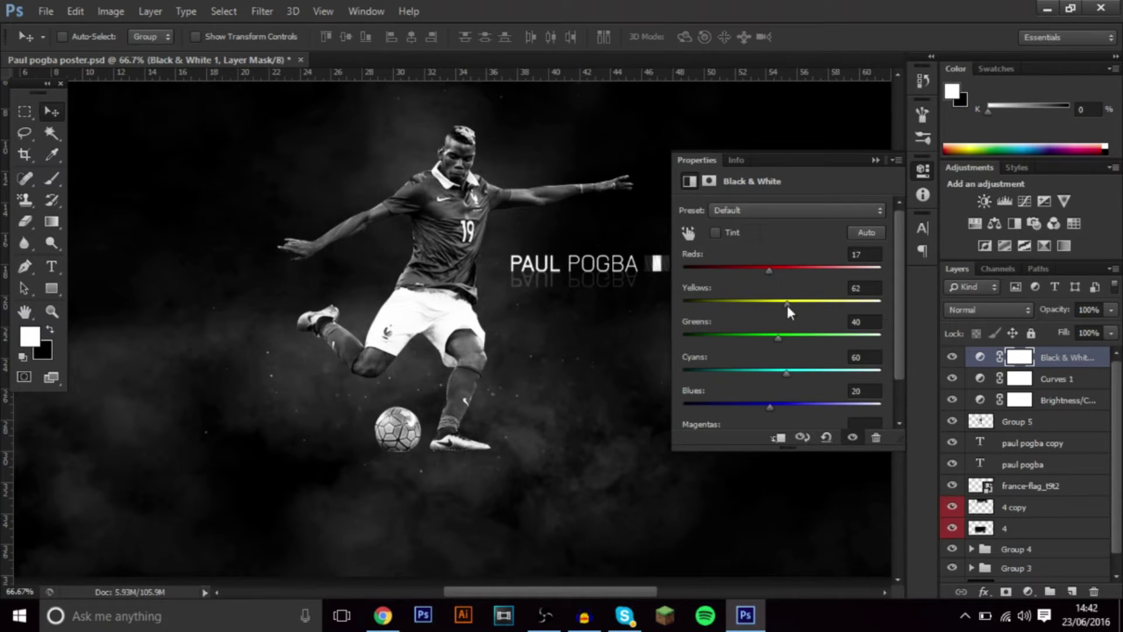
drag(786, 304, 766, 339)
drag(787, 380, 754, 408)
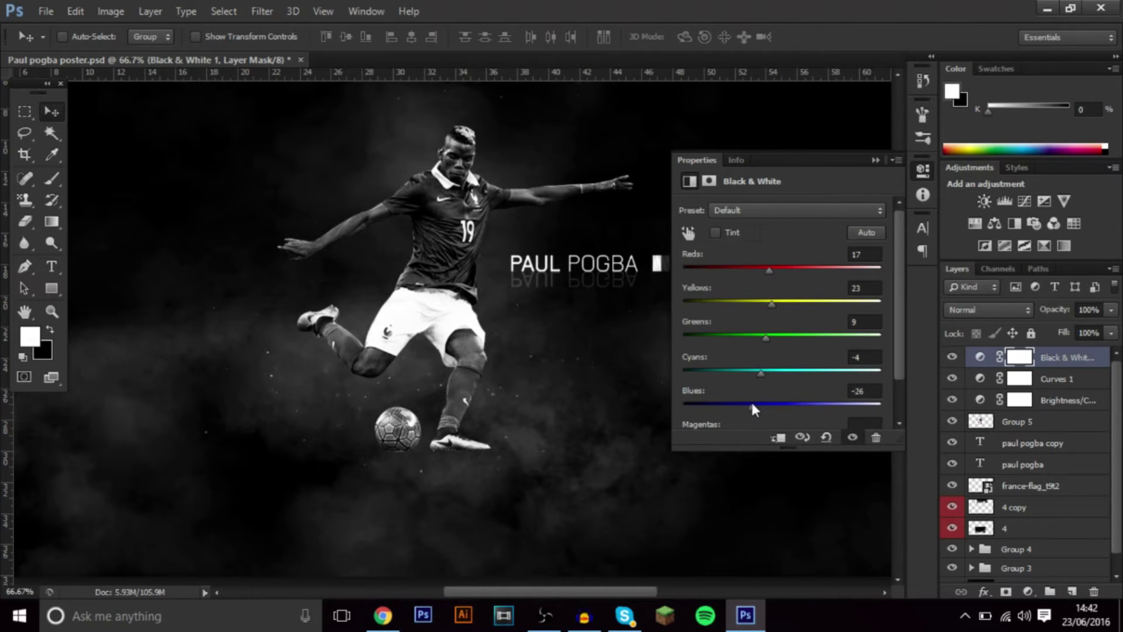
click(875, 164)
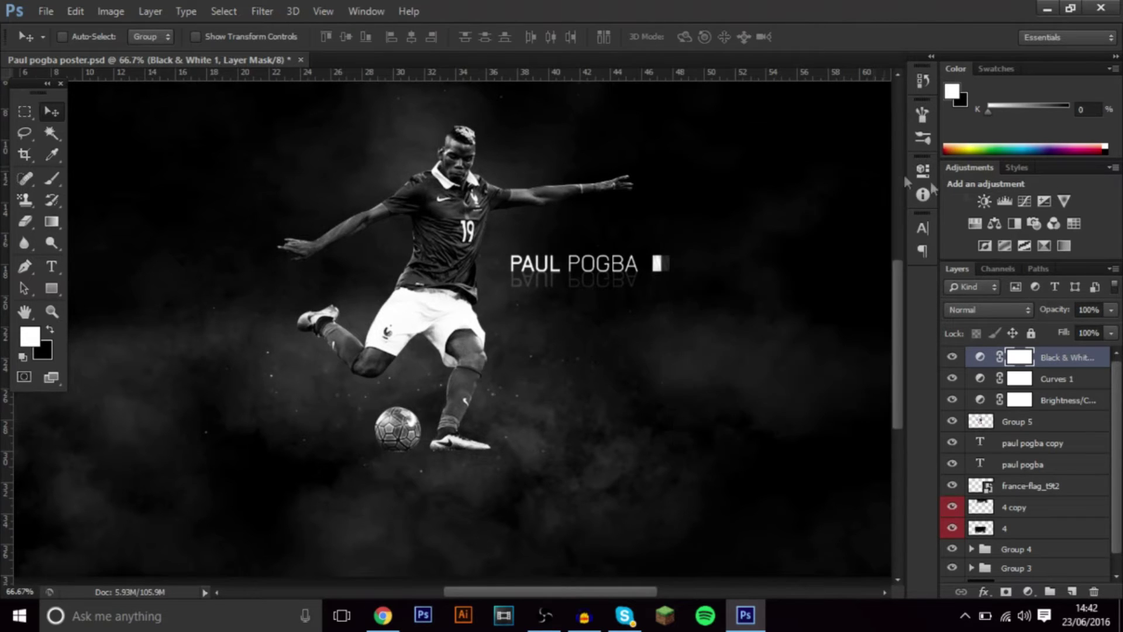
- Add Exposure 1 with exposure +0.44, offset +0.0041 and gamma correction 0.86
click(1039, 203)
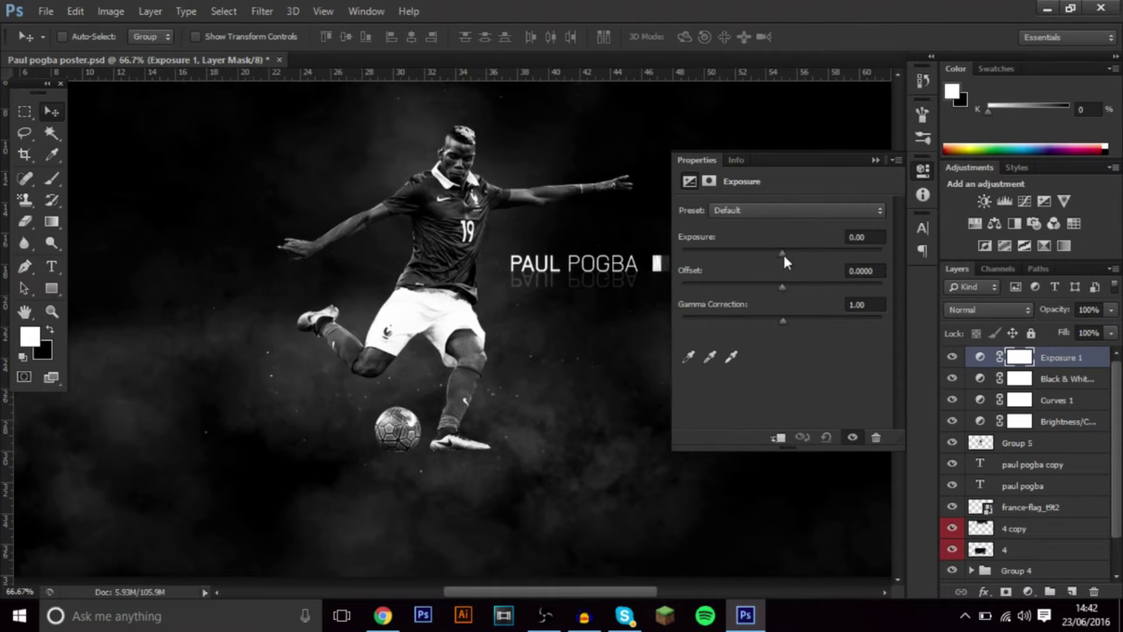
drag(783, 258, 790, 261)
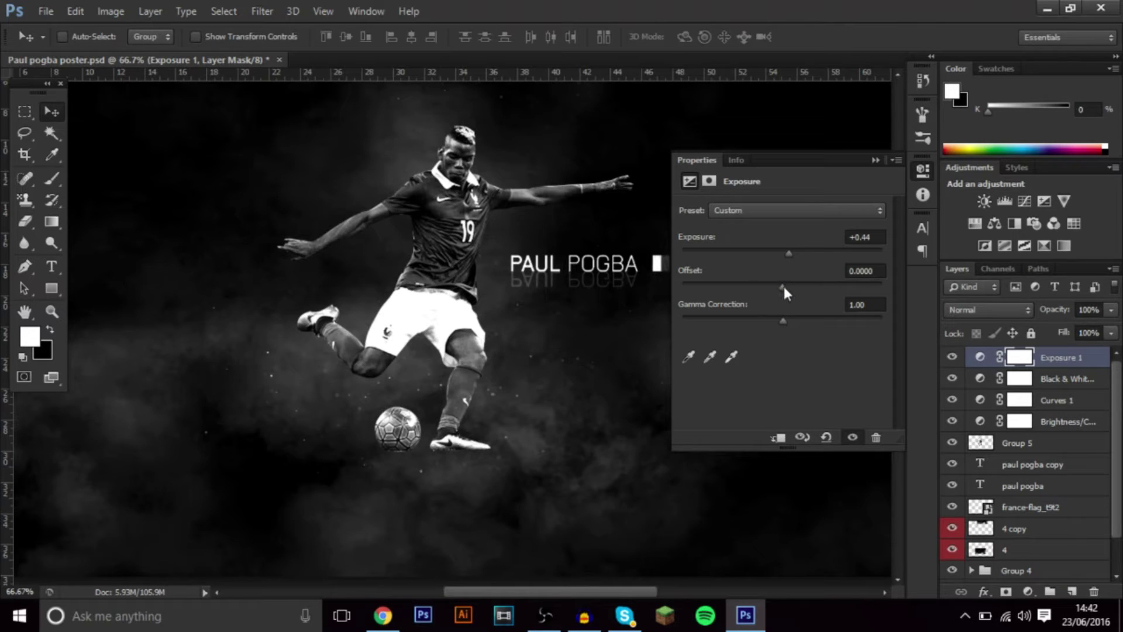
drag(784, 286, 782, 287)
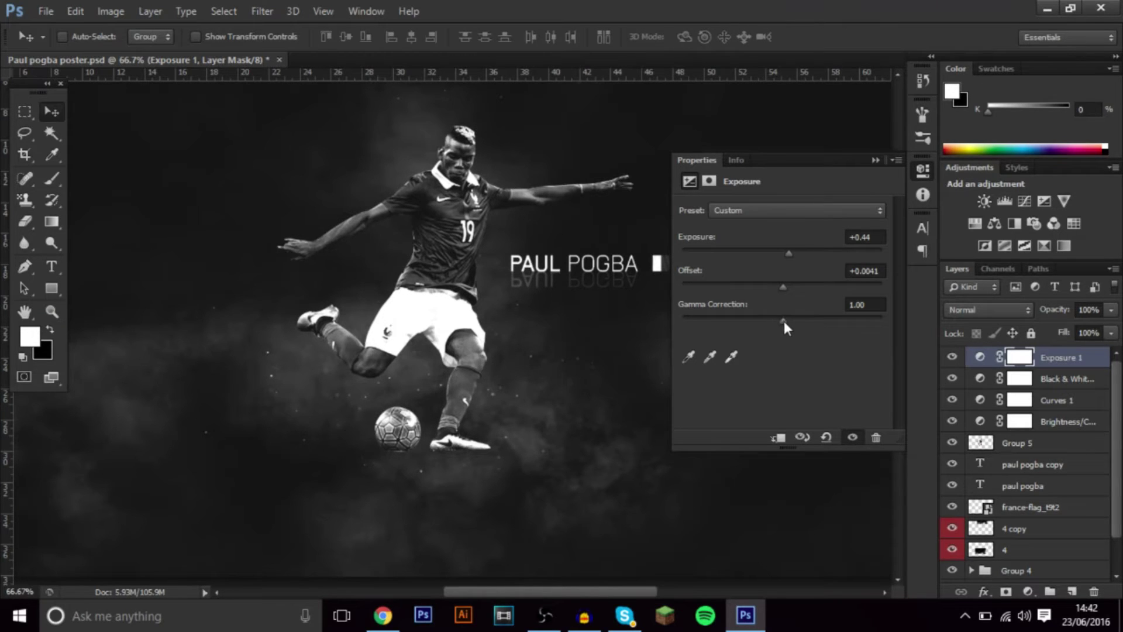
drag(784, 321, 793, 320)
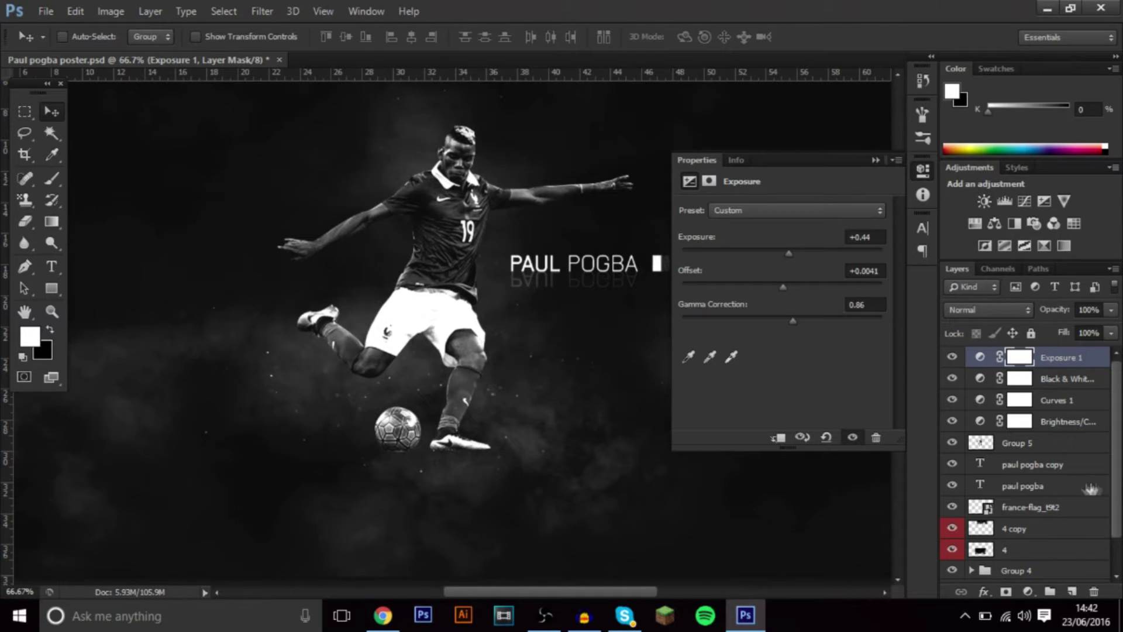
click(876, 159)
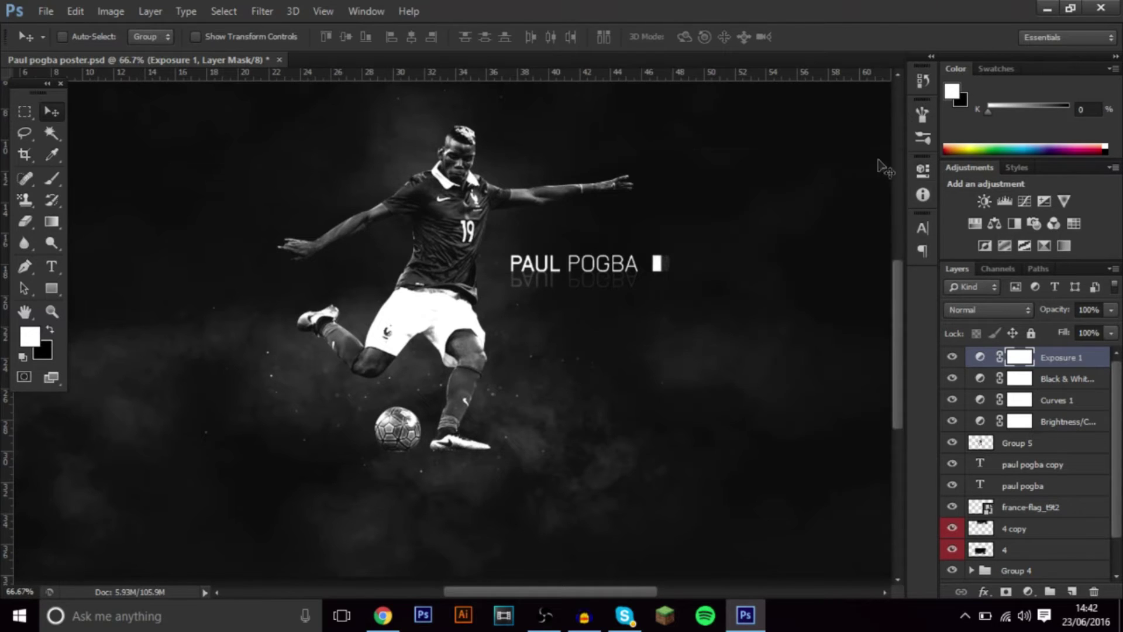
- Group the four adjustment layers into Group 6 and toggle it to compare colour with black-and-white
shift+click(1057, 419)
key(ctrl+g)
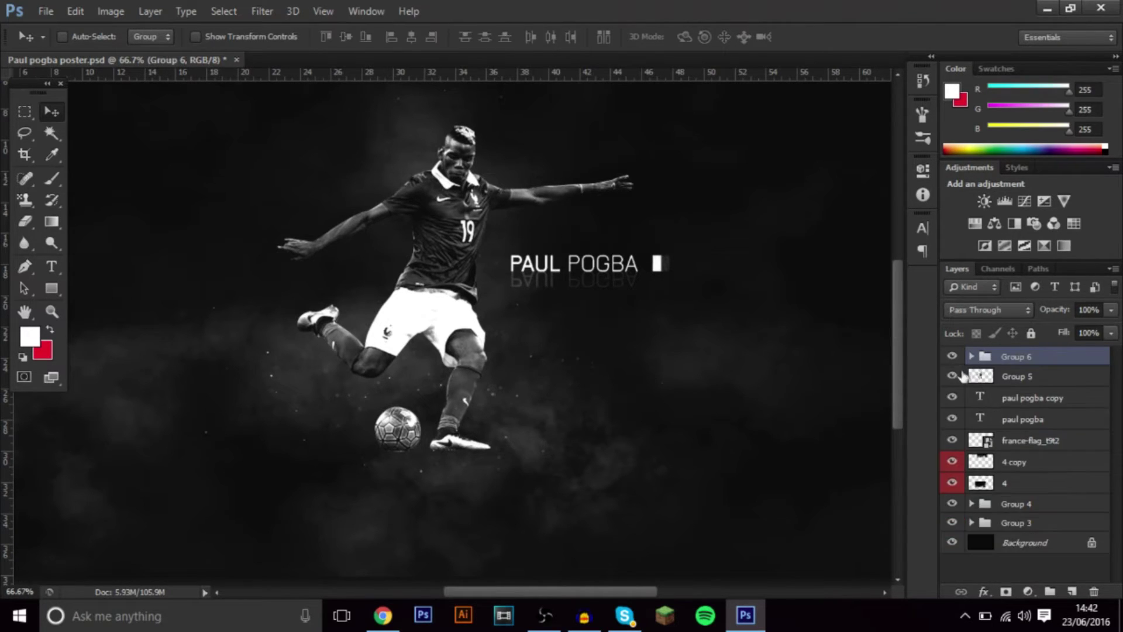
click(952, 356)
click(952, 356)
click(952, 356)
key(ctrl+minus)
click(952, 356)
key(ctrl+minus)
key(ctrl+plus)
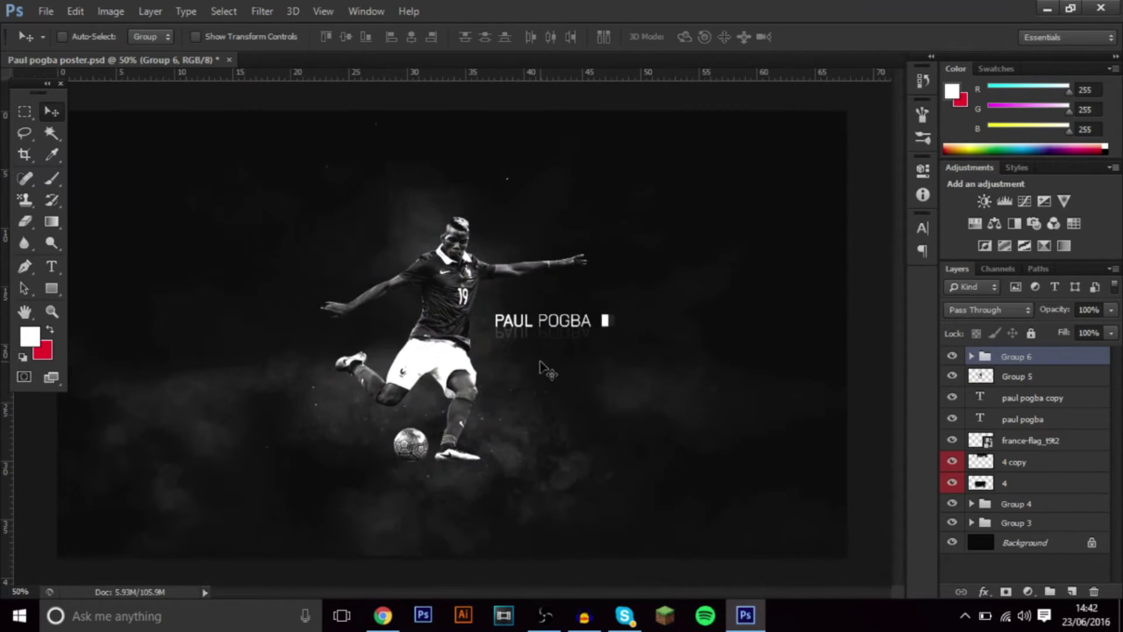
click(952, 356)
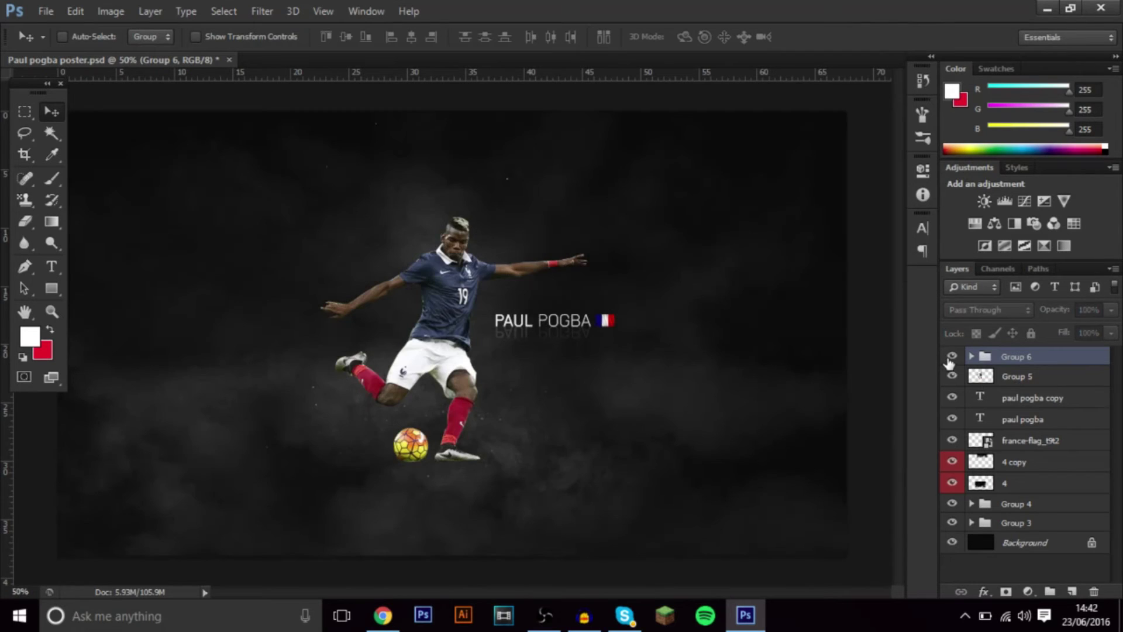
click(952, 356)
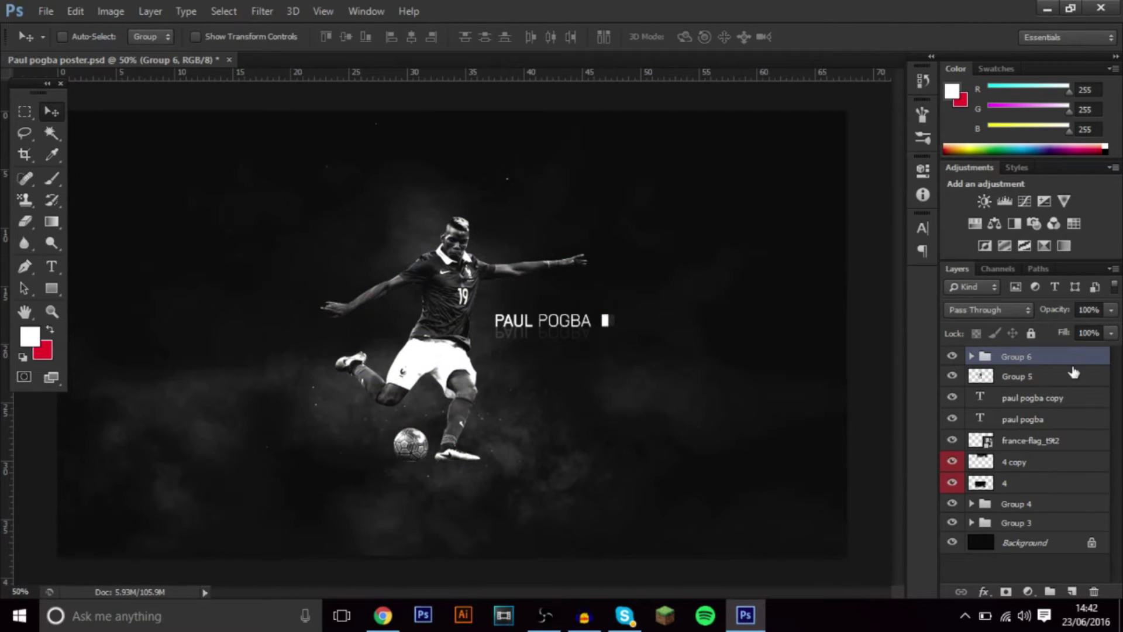
- Try Group 5 lower in the stack below Group 4, showing Group 3 and checking the player and smoke
drag(1037, 375, 1044, 497)
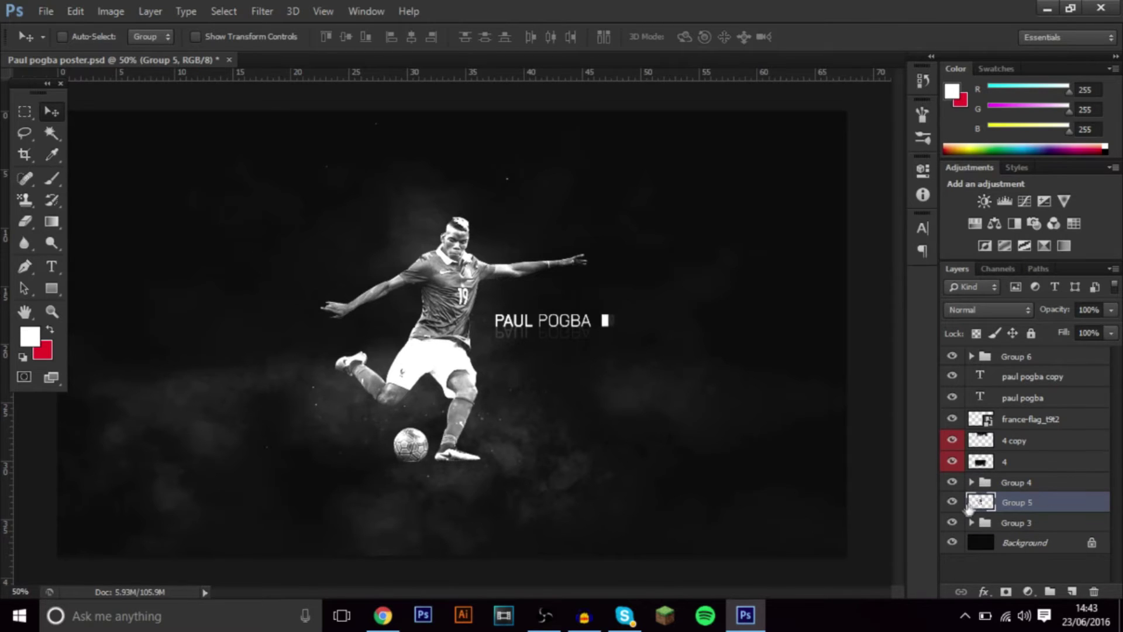
click(952, 522)
drag(1021, 503, 1028, 474)
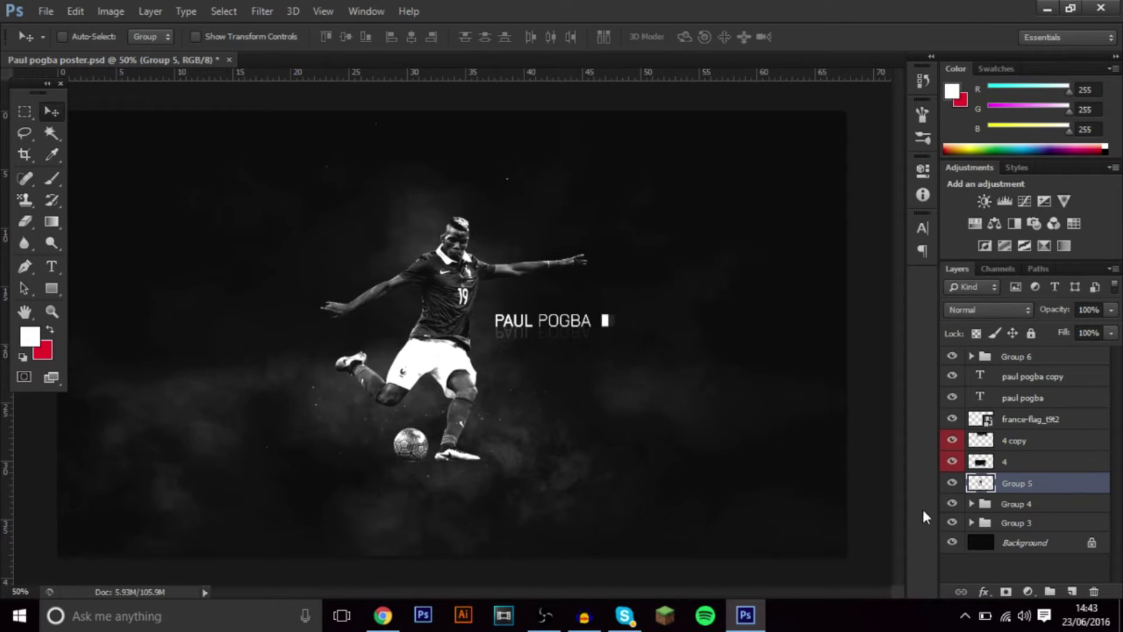
click(952, 484)
click(952, 504)
click(952, 504)
drag(1035, 485, 1044, 516)
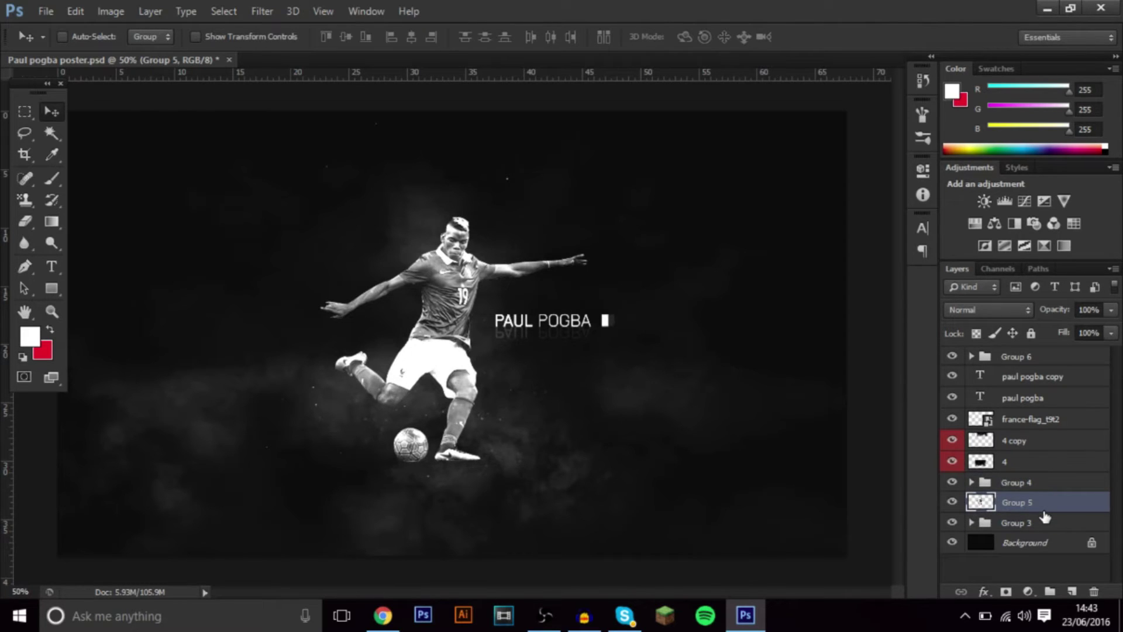
- Put Group 6 back on top with Group 5 directly beneath it
drag(1021, 358, 1023, 500)
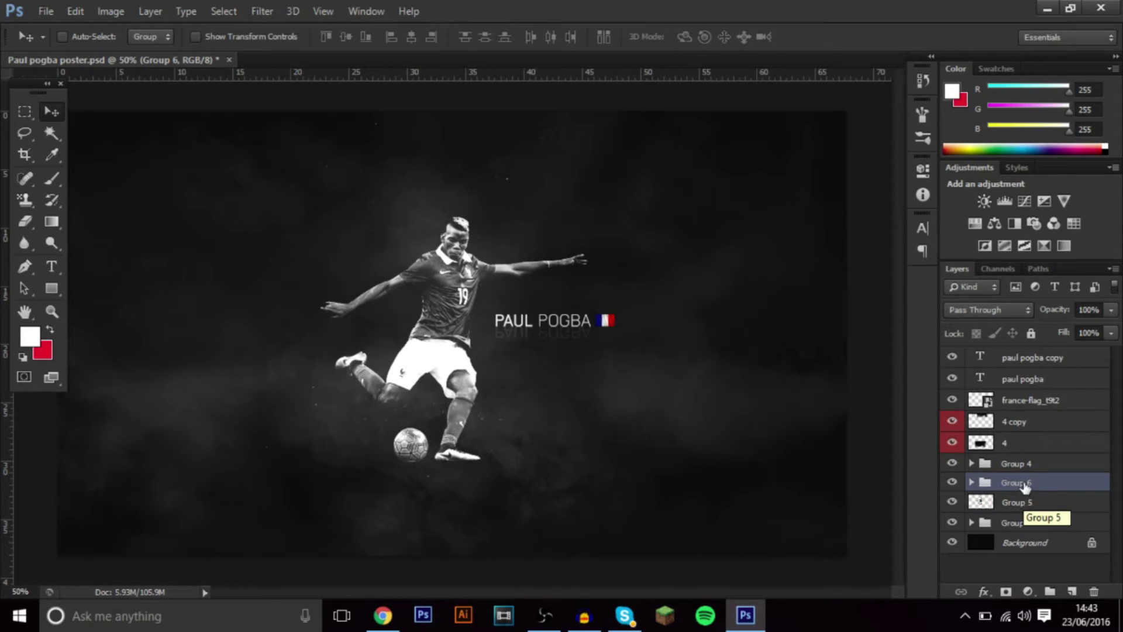
drag(1034, 488, 1026, 354)
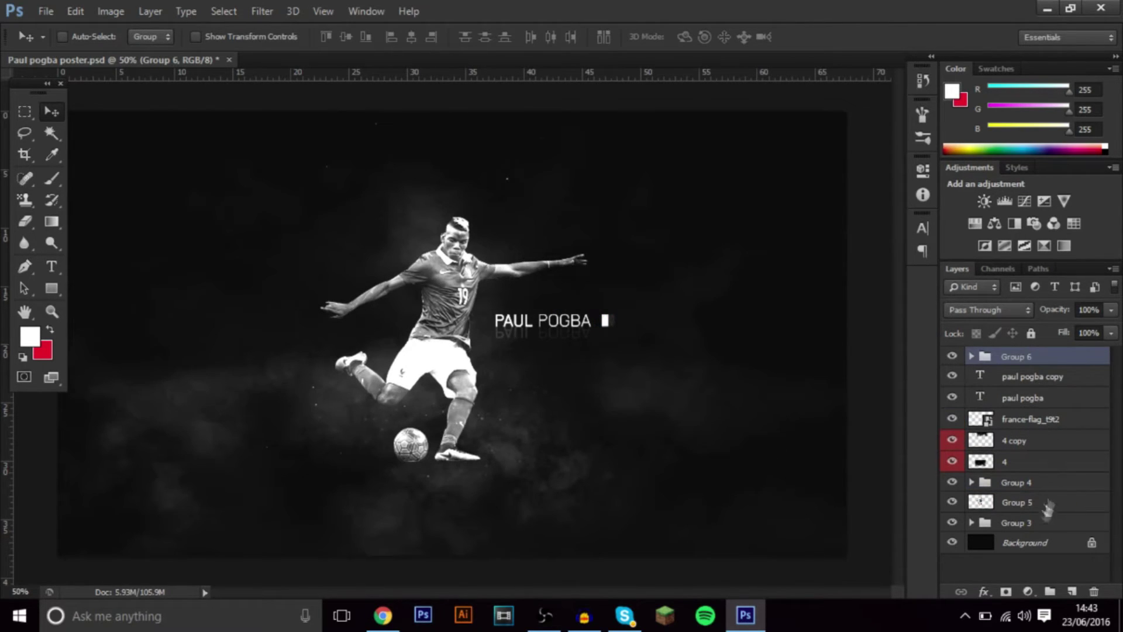
drag(1016, 500, 1031, 377)
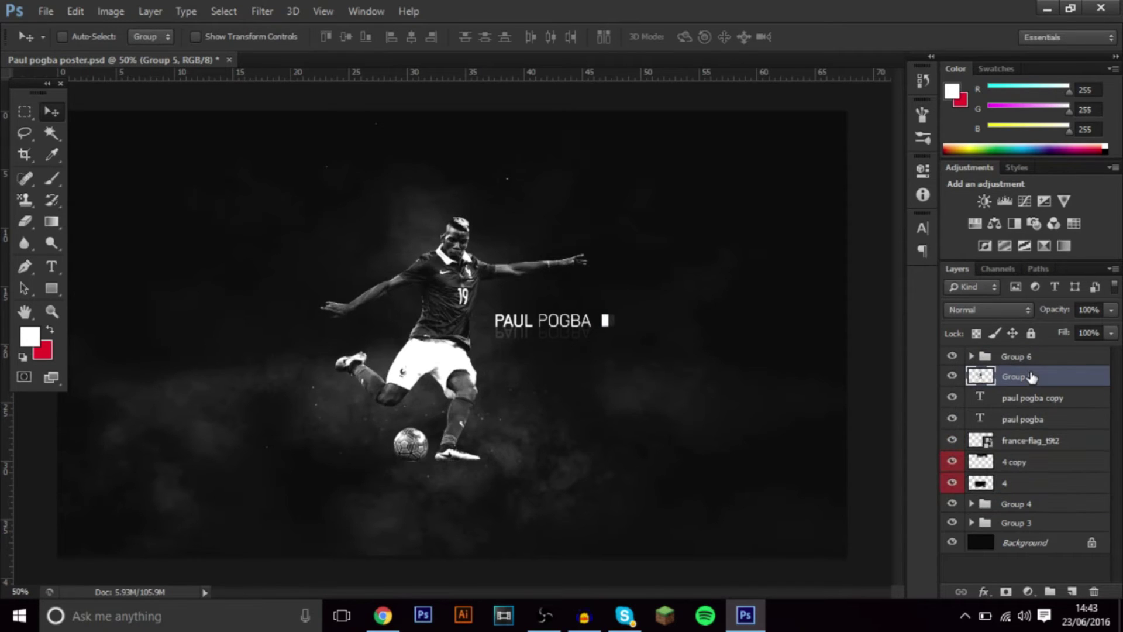
scroll(544, 395, up, 1)
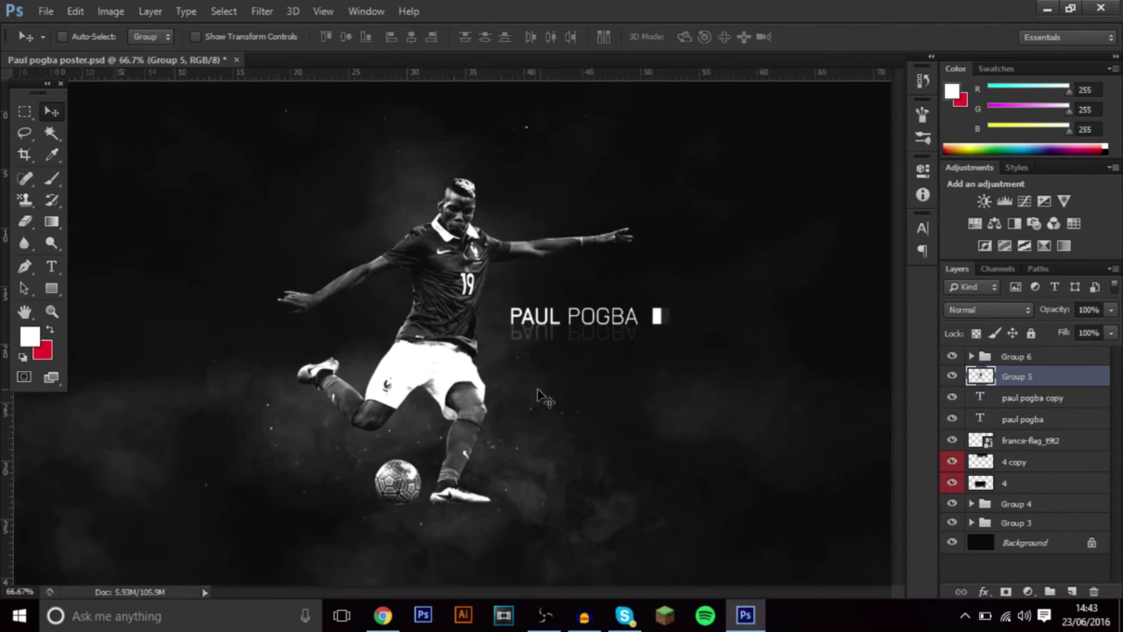
- Set up the Eraser at 62% opacity and size 78, zoomed in on the ball and boot
click(23, 224)
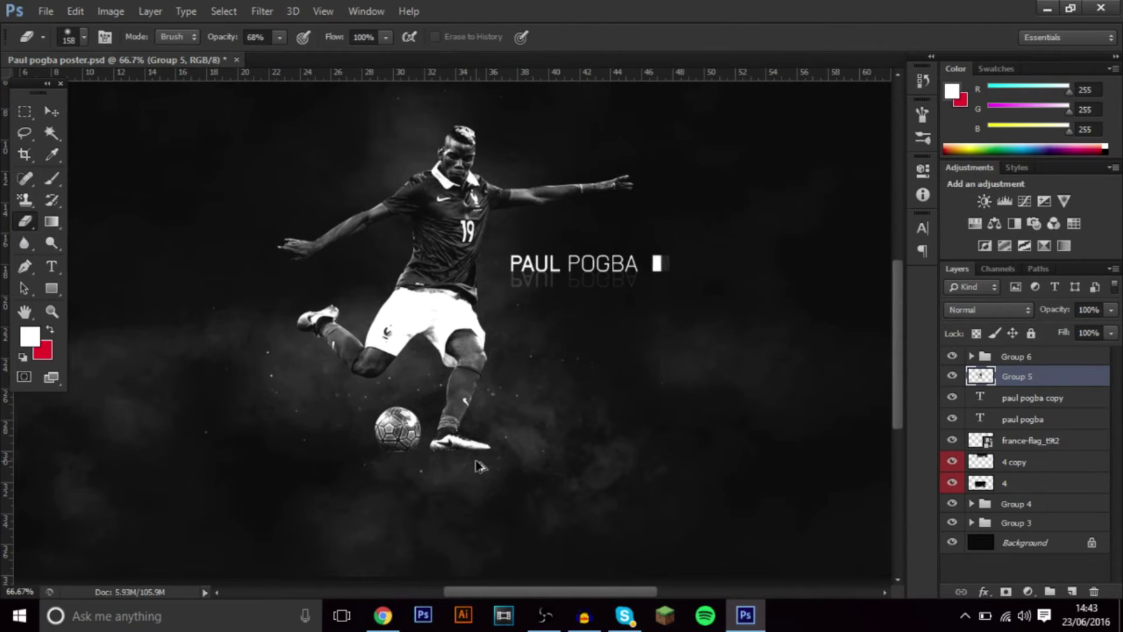
key(ctrl+1)
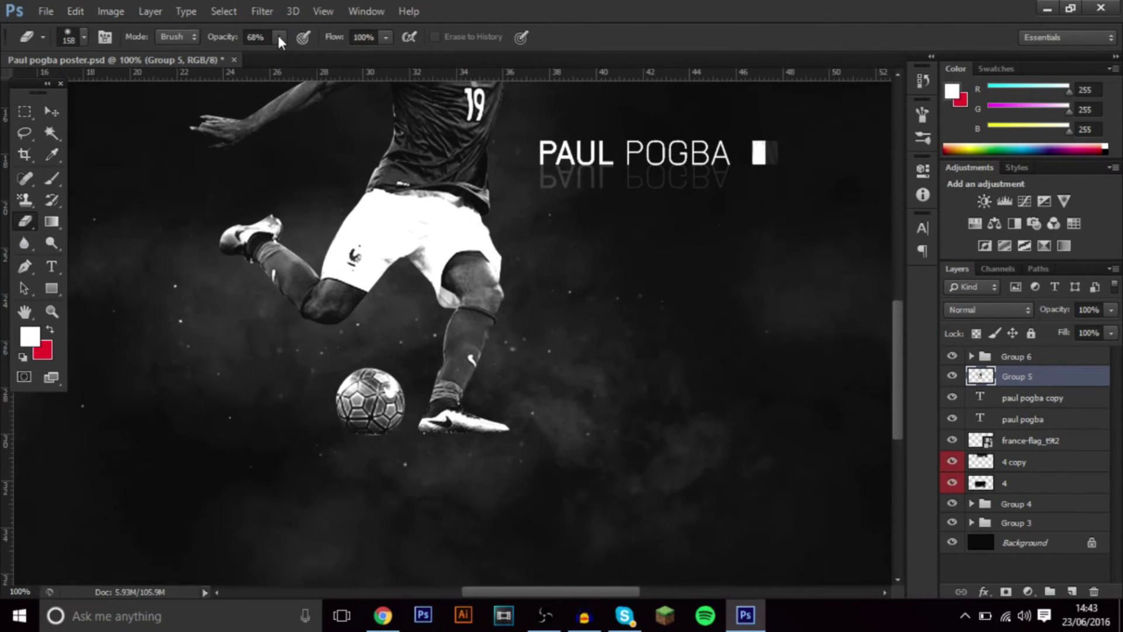
click(279, 36)
scroll(451, 328, down, 3)
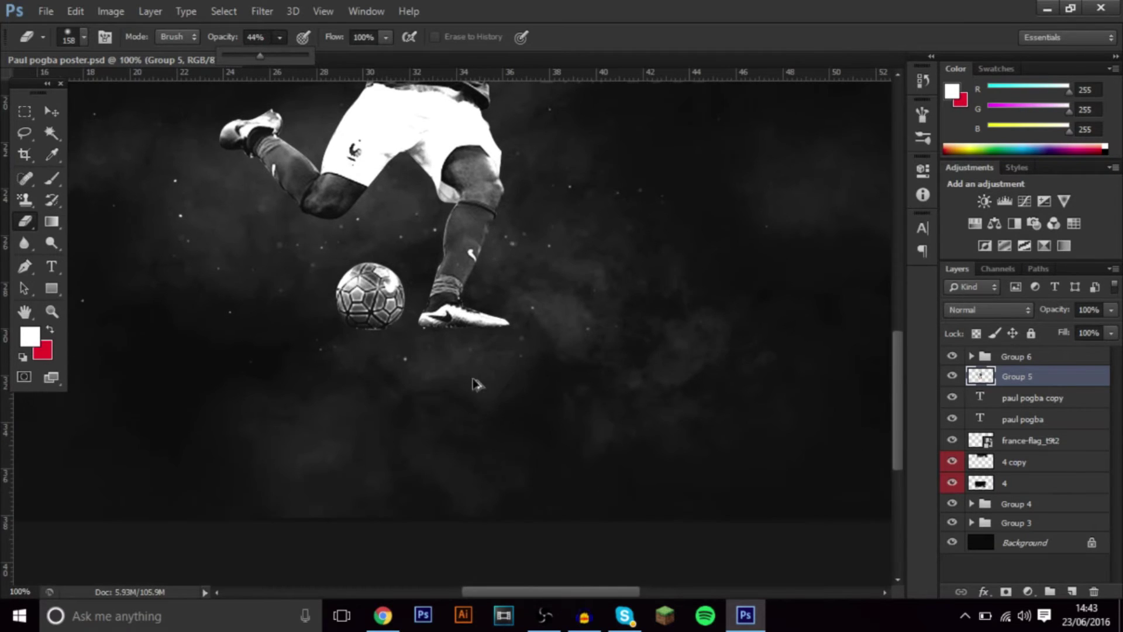
drag(473, 378, 449, 386)
key(ctrl+plus)
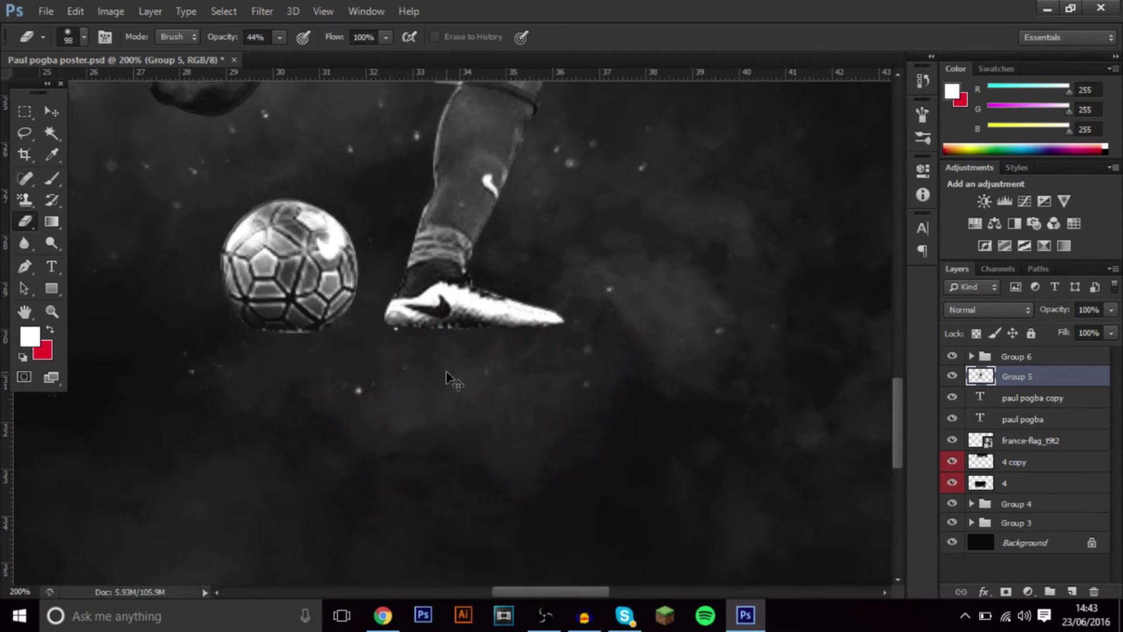
key(ctrl+minus)
key(ctrl+minus)
key(ctrl+plus)
key(ctrl+plus)
key(ctrl+plus)
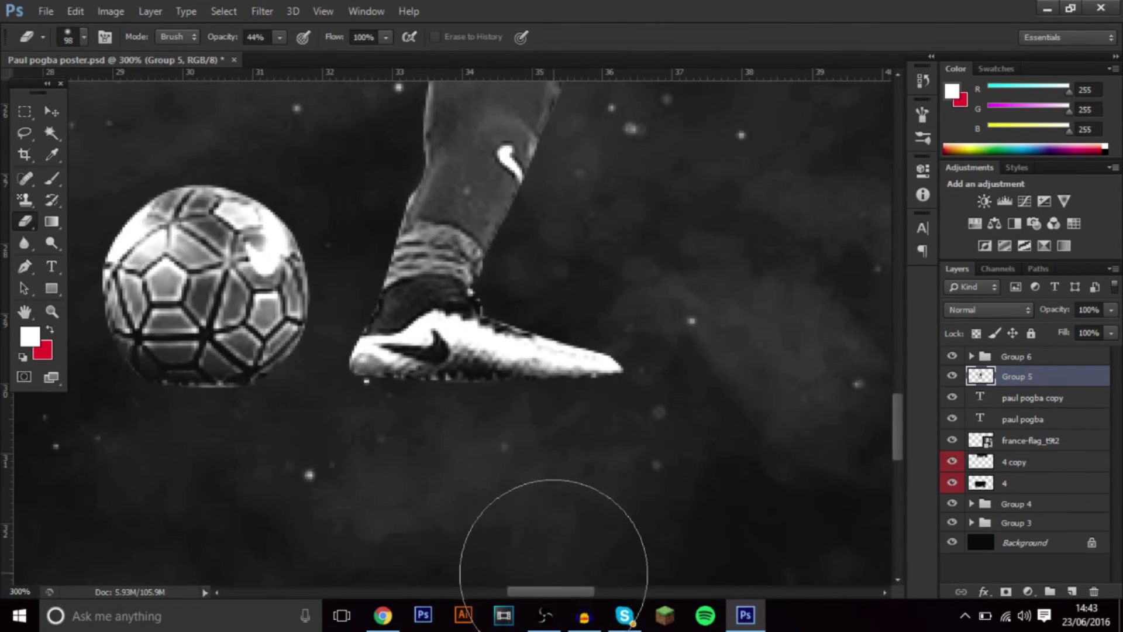
mouse_move(542, 600)
mouse_down()
mouse_move(514, 601)
mouse_move(509, 514)
mouse_move(494, 502)
mouse_move(520, 472)
mouse_move(445, 439)
mouse_up()
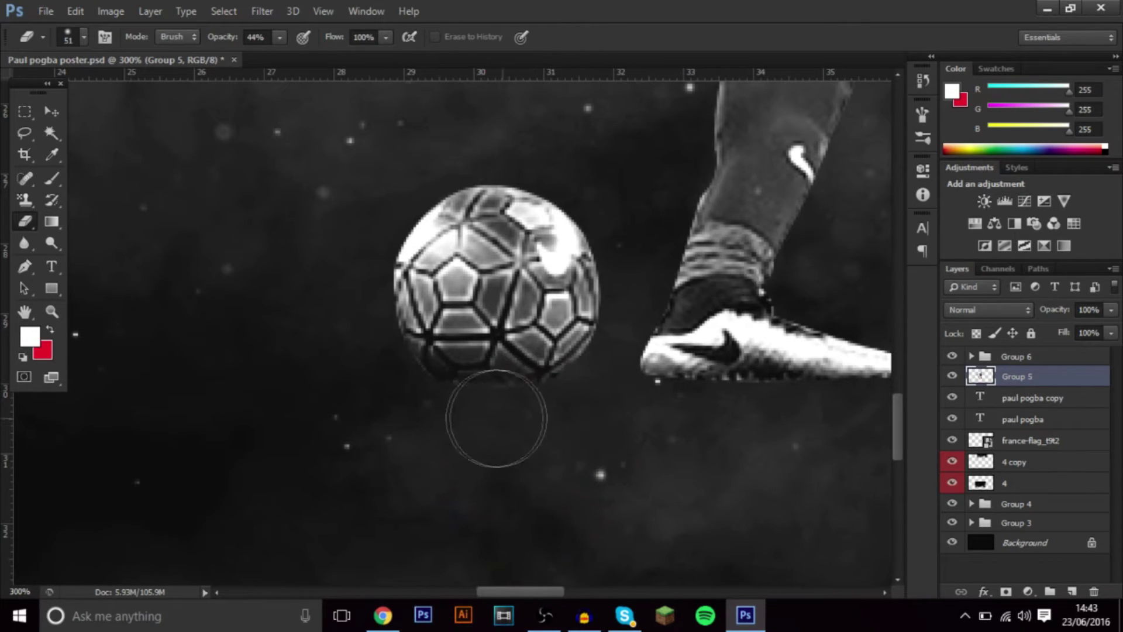
drag(374, 389, 421, 380)
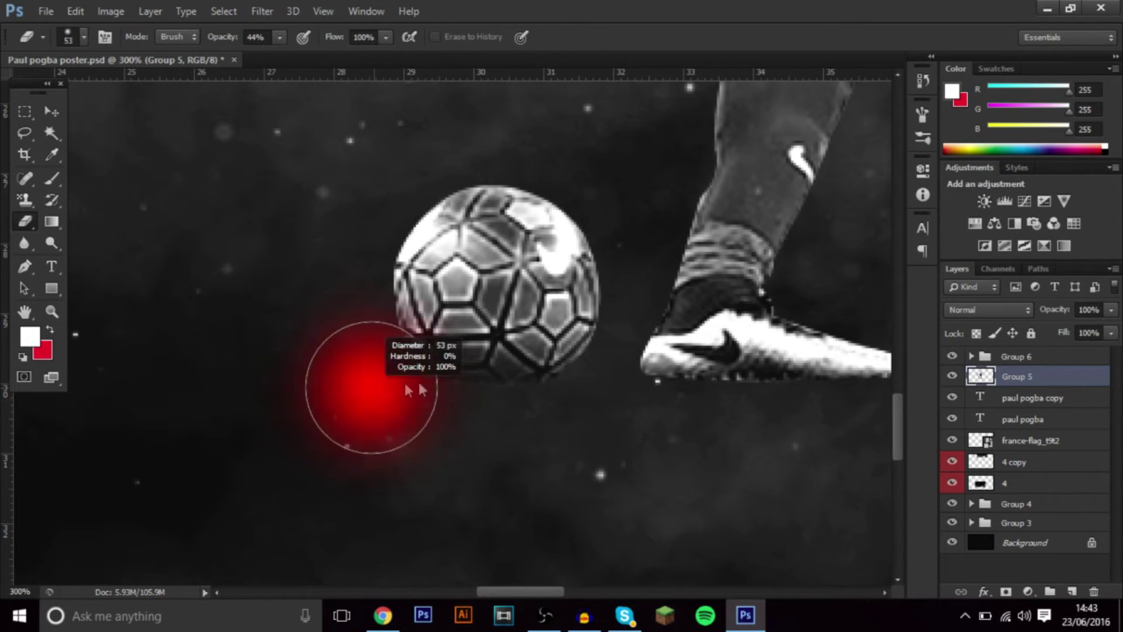
click(296, 55)
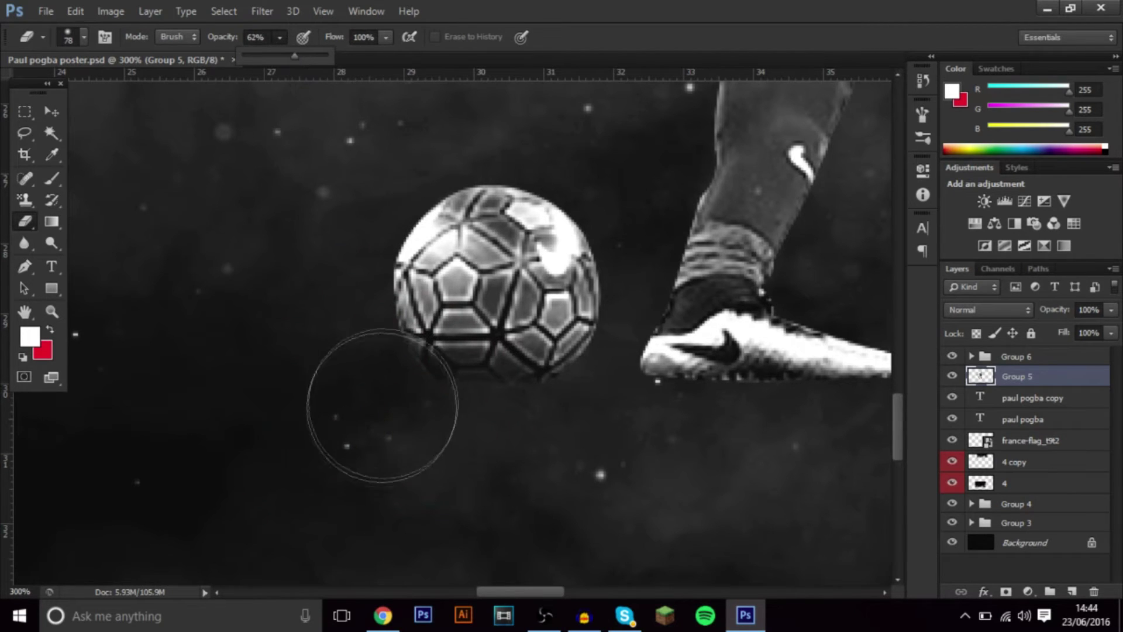
- Softly erase beneath the ball, beneath the boot sole and over the bright boot tip
mouse_move(427, 434)
mouse_down()
mouse_move(557, 434)
mouse_move(391, 436)
mouse_up()
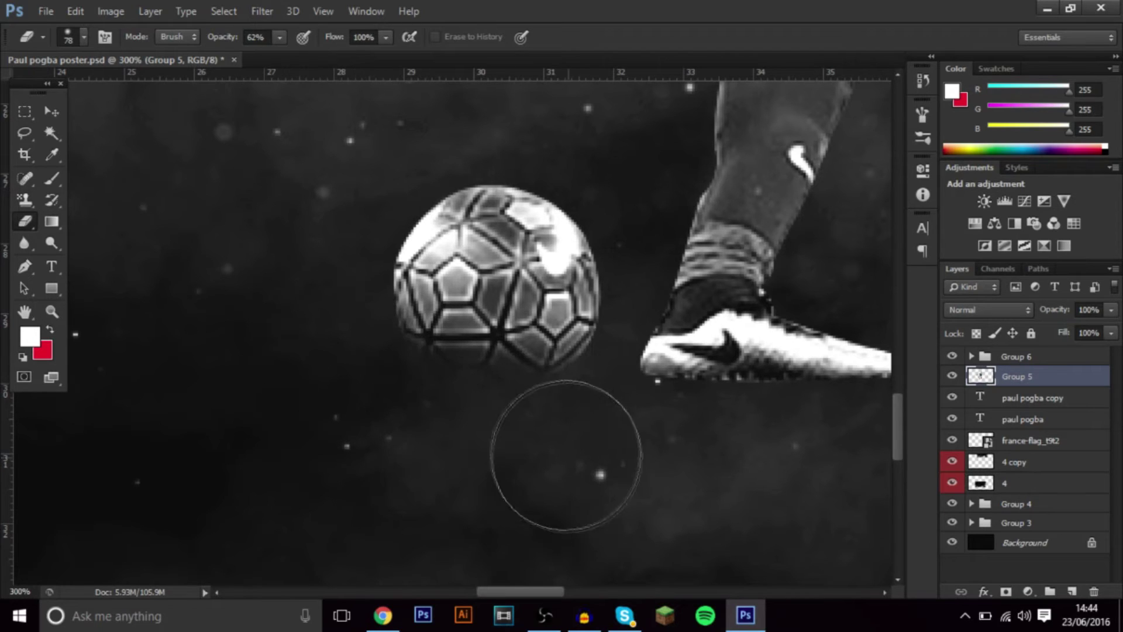
drag(538, 591, 563, 592)
drag(489, 476, 401, 433)
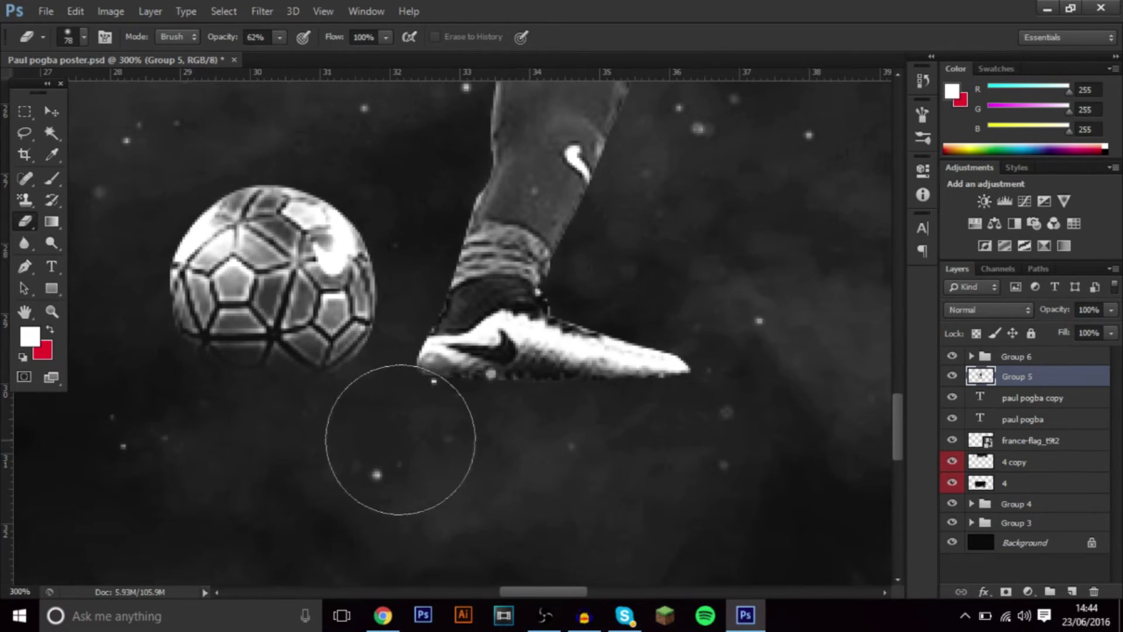
mouse_move(537, 464)
mouse_down()
mouse_move(689, 439)
mouse_move(722, 388)
mouse_move(608, 452)
mouse_up()
alt+right_click(577, 446)
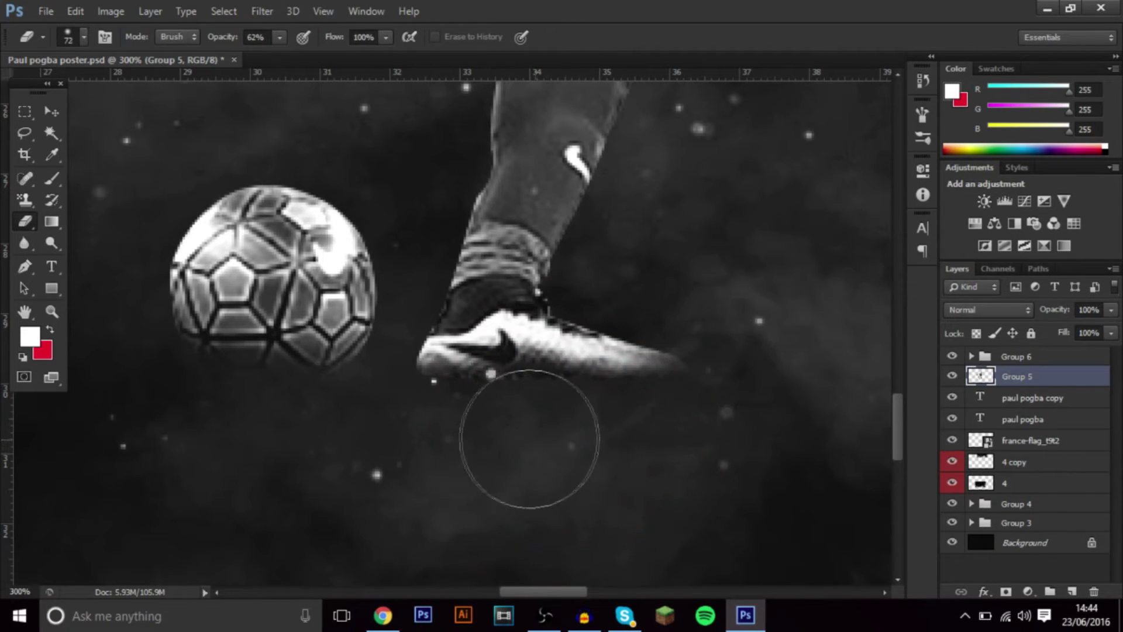
key(ctrl+minus)
key(ctrl+minus)
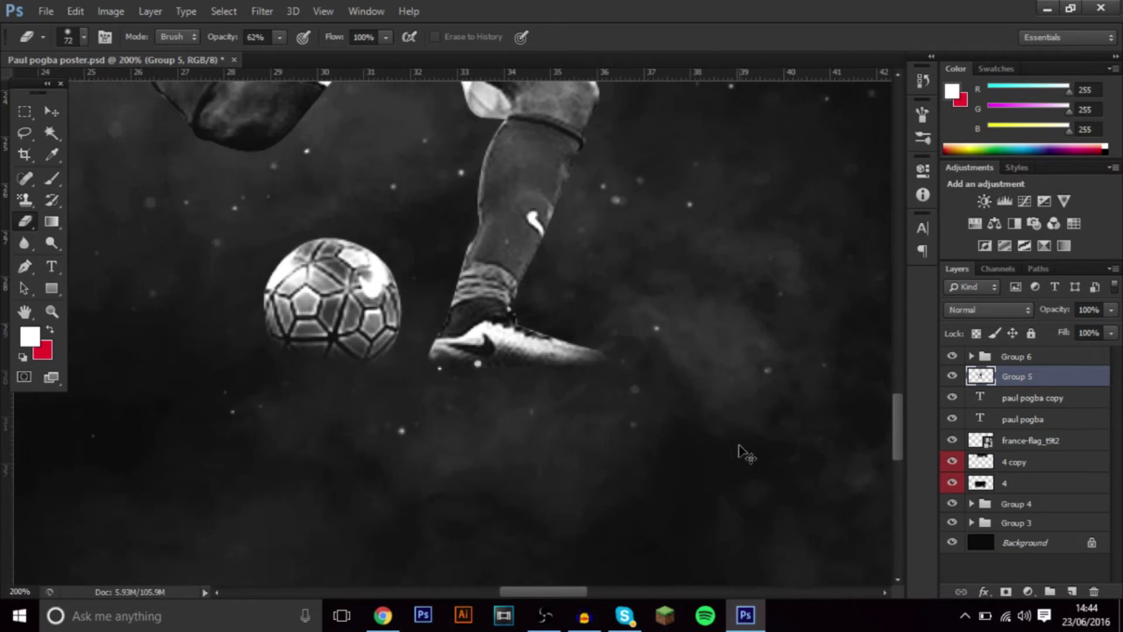
key(ctrl+minus)
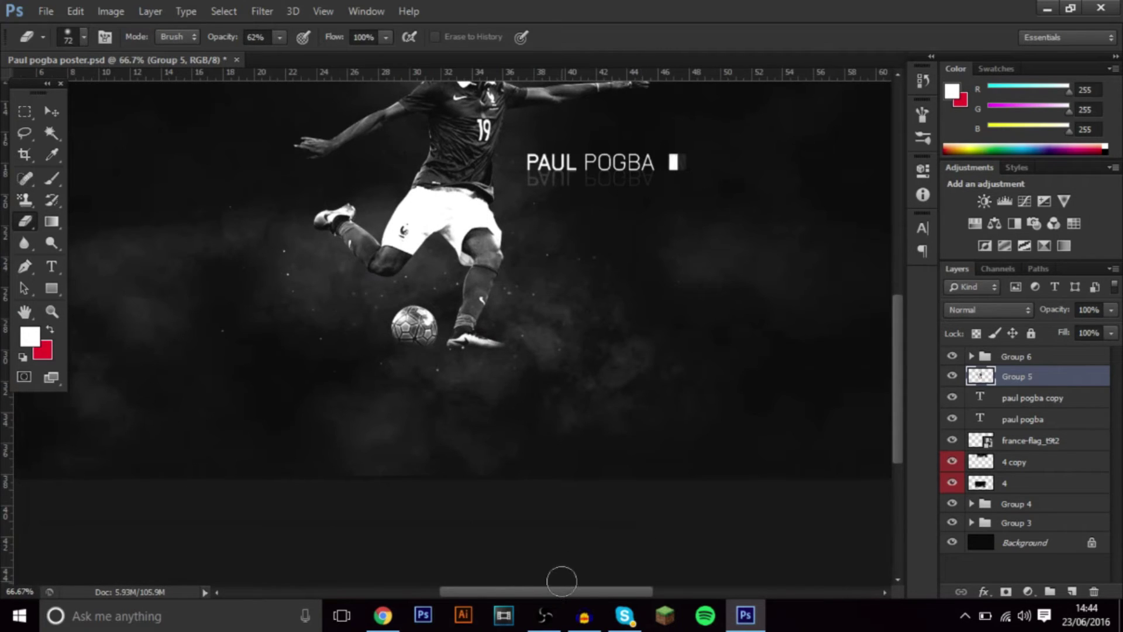
- With a 132 px eraser, fade the white boot, the shorts' right edge and both hands' fingertips
key(ctrl+plus)
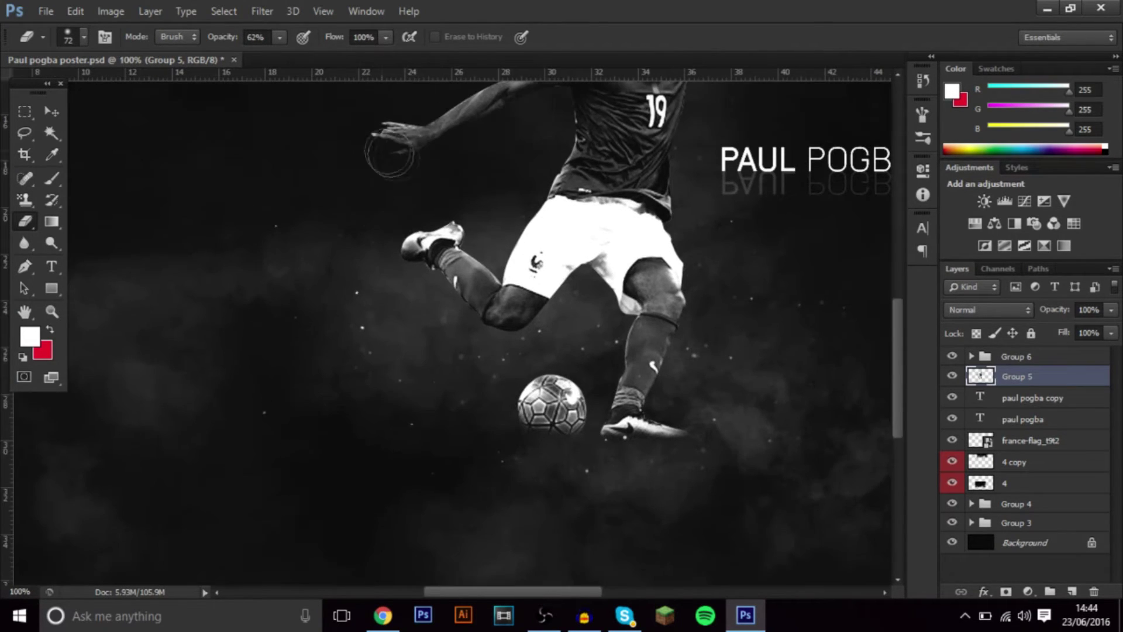
scroll(389, 155, up, 2)
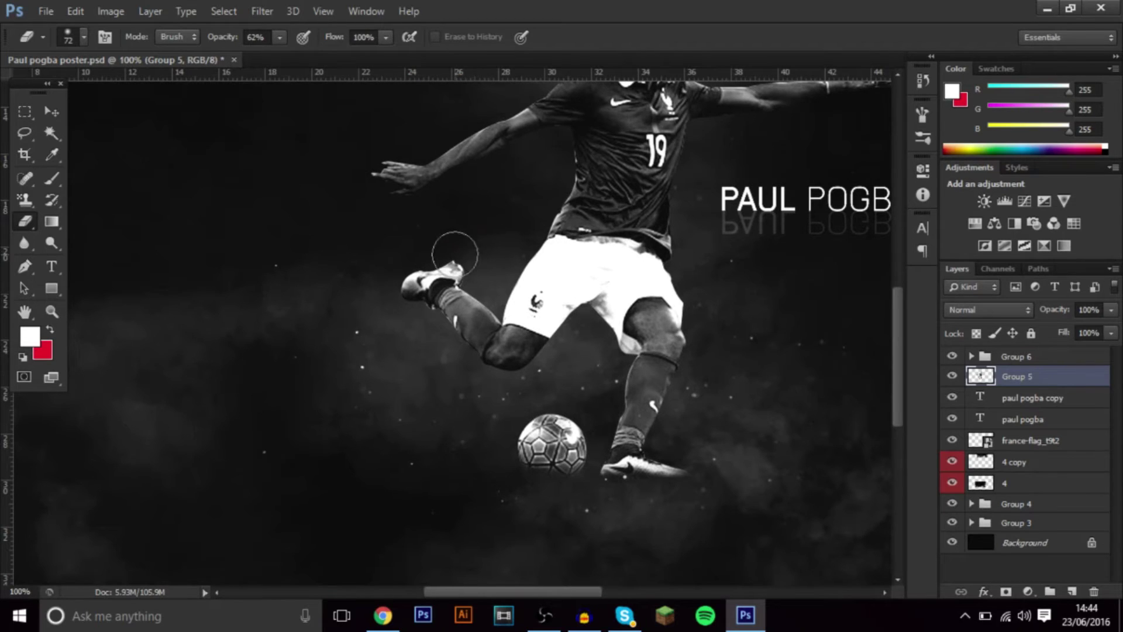
mouse_move(455, 254)
mouse_down()
mouse_move(486, 251)
mouse_move(459, 264)
mouse_up()
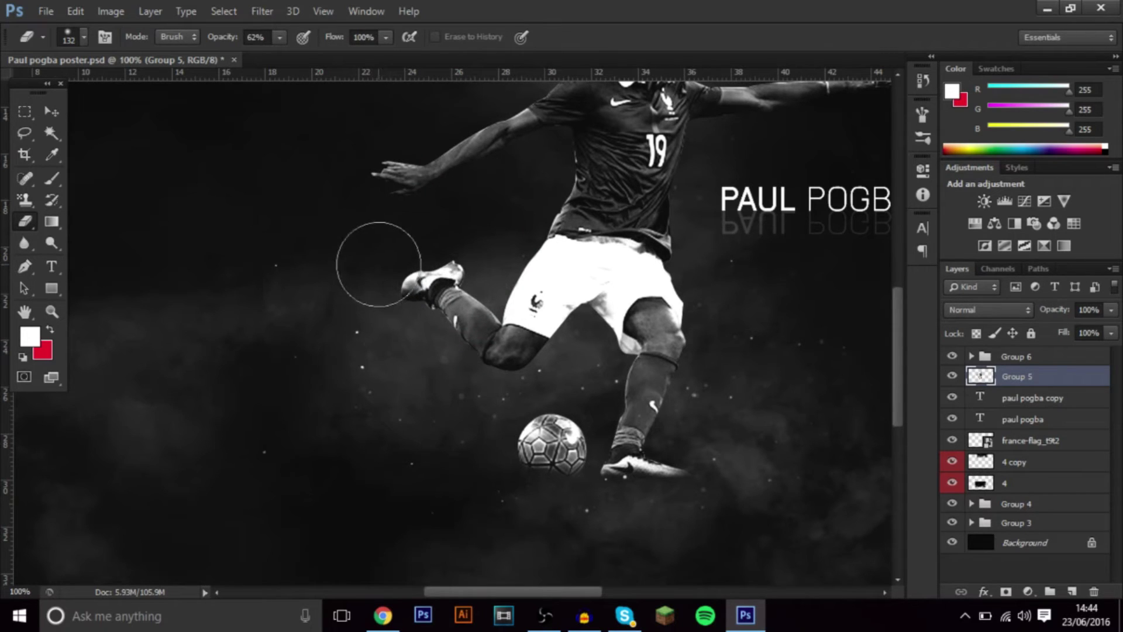
mouse_move(378, 265)
mouse_down()
mouse_move(388, 251)
mouse_move(456, 238)
mouse_move(458, 225)
mouse_move(457, 241)
mouse_up()
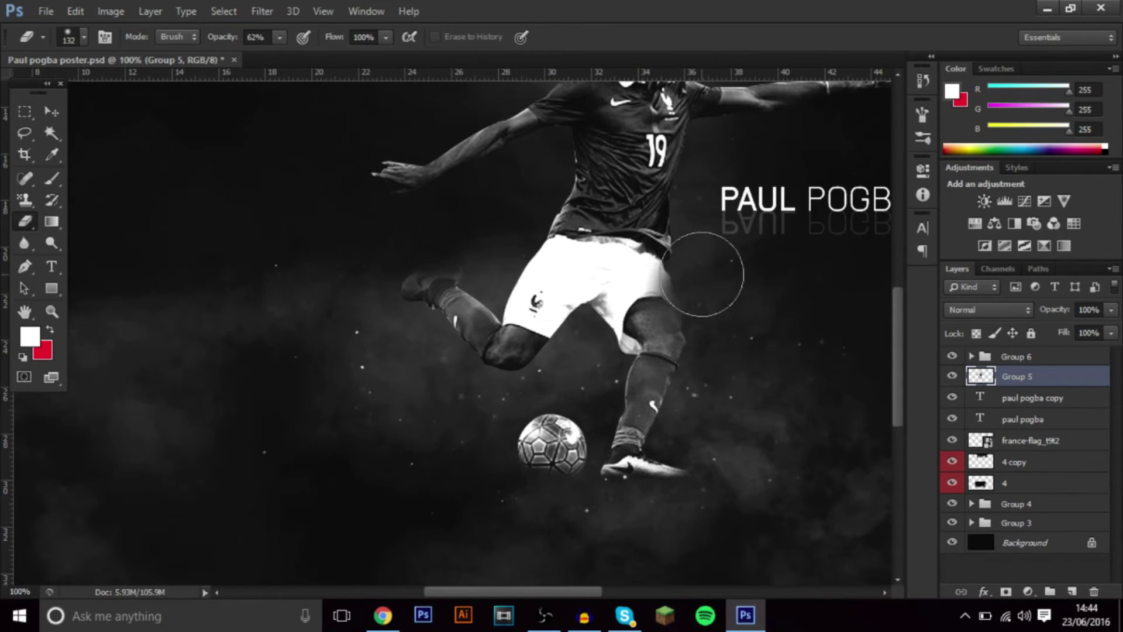
mouse_move(702, 274)
mouse_down()
mouse_move(725, 286)
mouse_move(736, 319)
mouse_up()
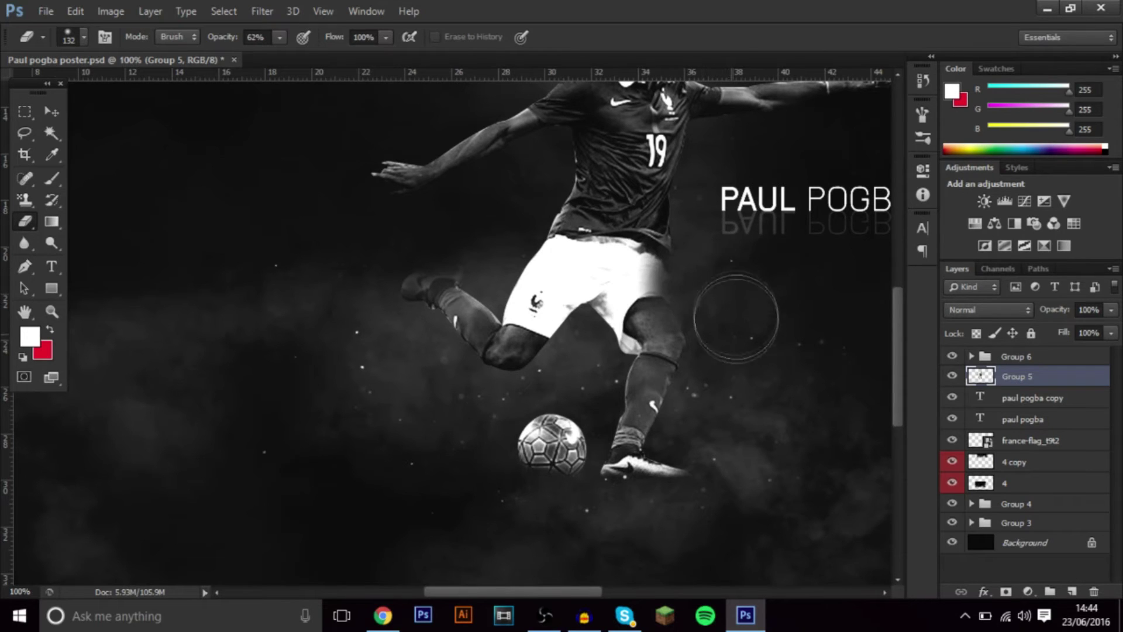
scroll(736, 318, up, 3)
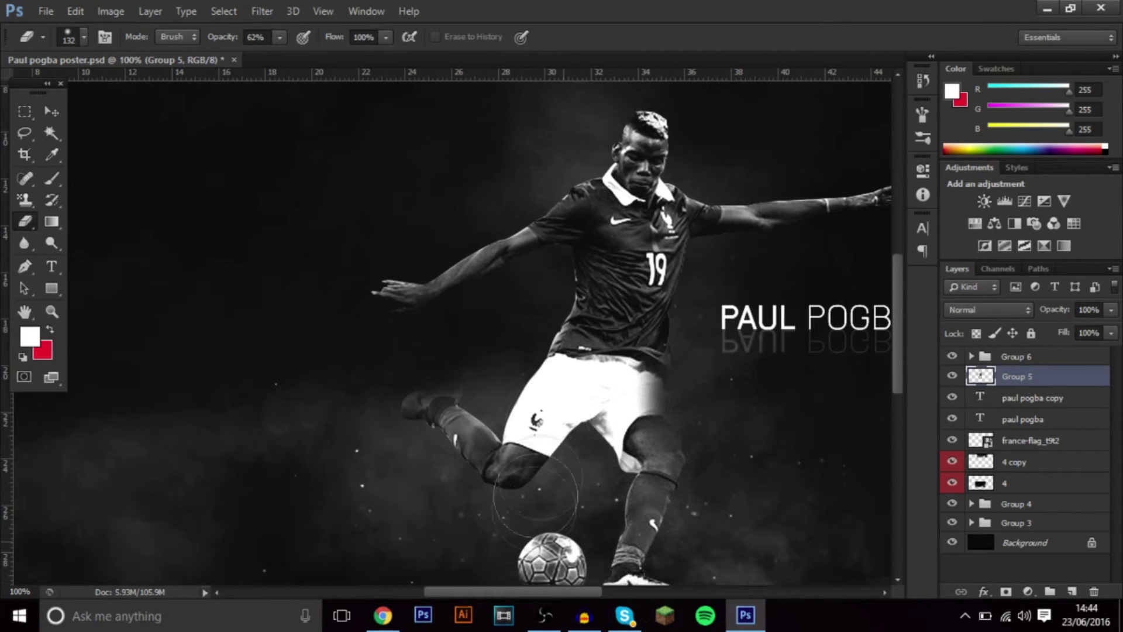
mouse_move(393, 244)
mouse_down()
mouse_move(360, 270)
mouse_move(377, 273)
mouse_move(348, 263)
mouse_move(354, 276)
mouse_move(297, 239)
mouse_move(385, 338)
mouse_up()
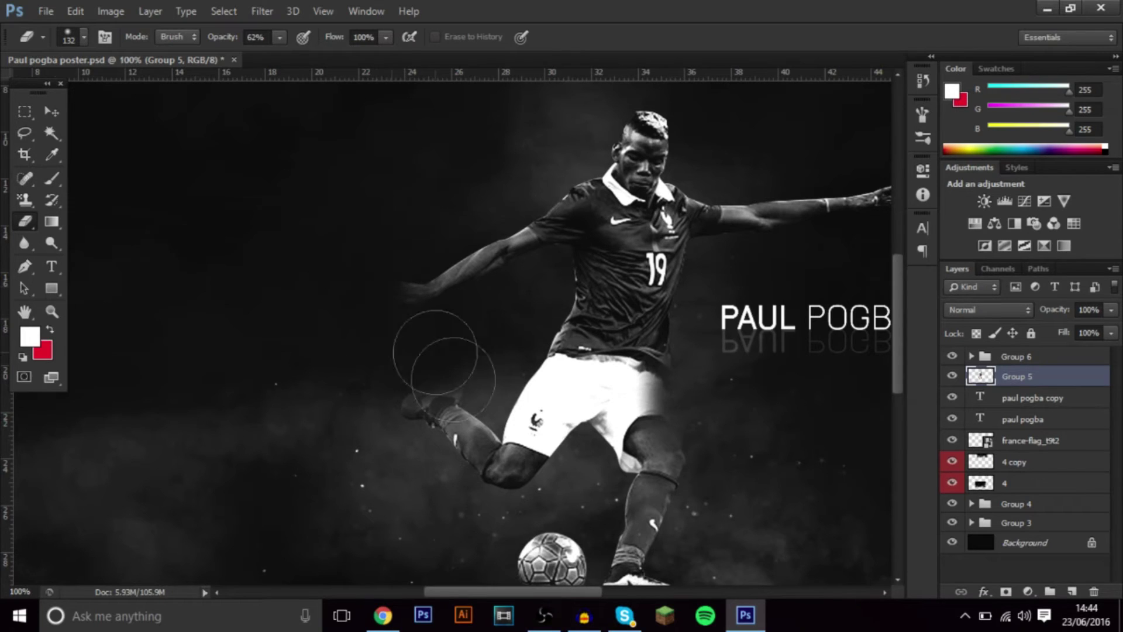
drag(553, 588, 591, 587)
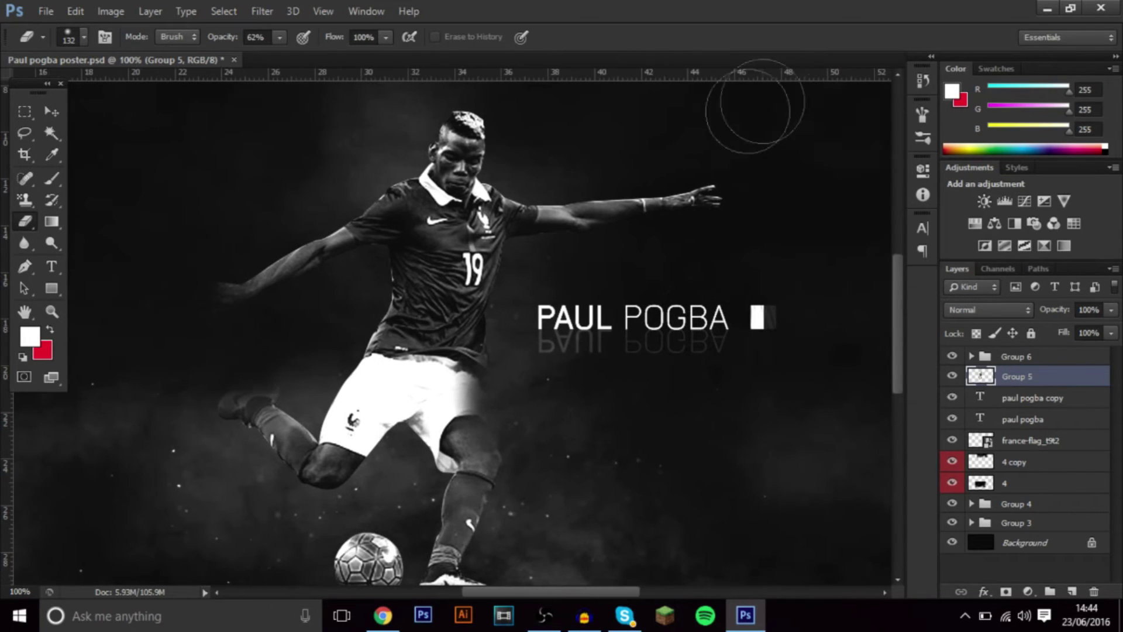
drag(714, 163, 747, 168)
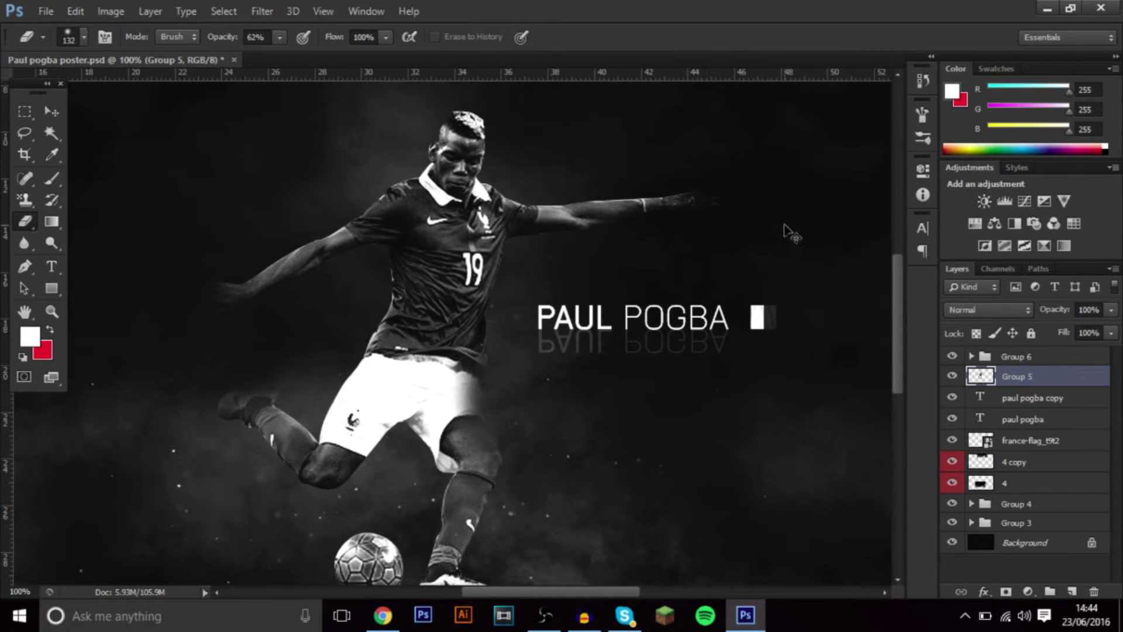
- Enlarge the eraser to 160 px, review the poster, and add Brightness/Contrast above Group 6
key(ctrl+minus)
key(ctrl+minus)
key(ctrl+minus)
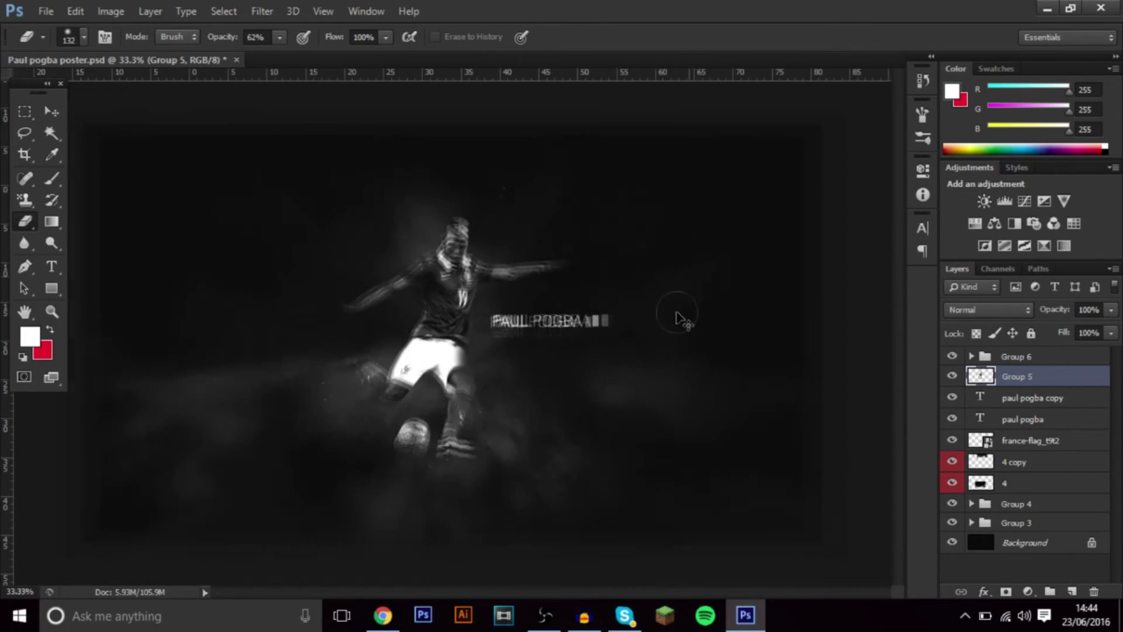
key(ctrl+plus)
key(ctrl+plus)
key(ctrl+plus)
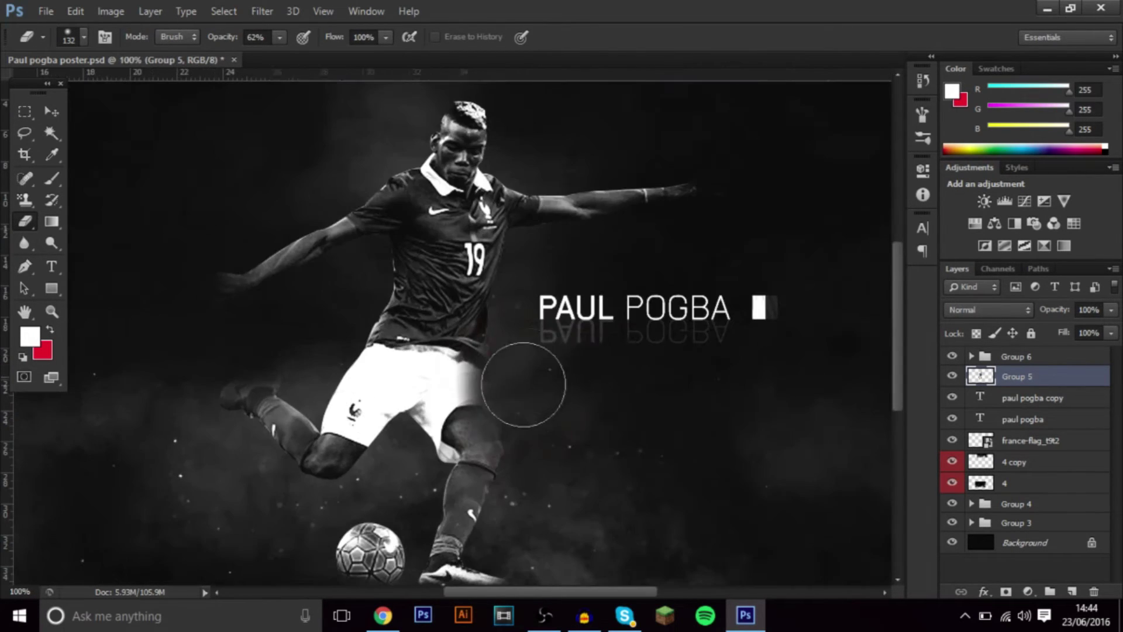
drag(524, 385, 536, 382)
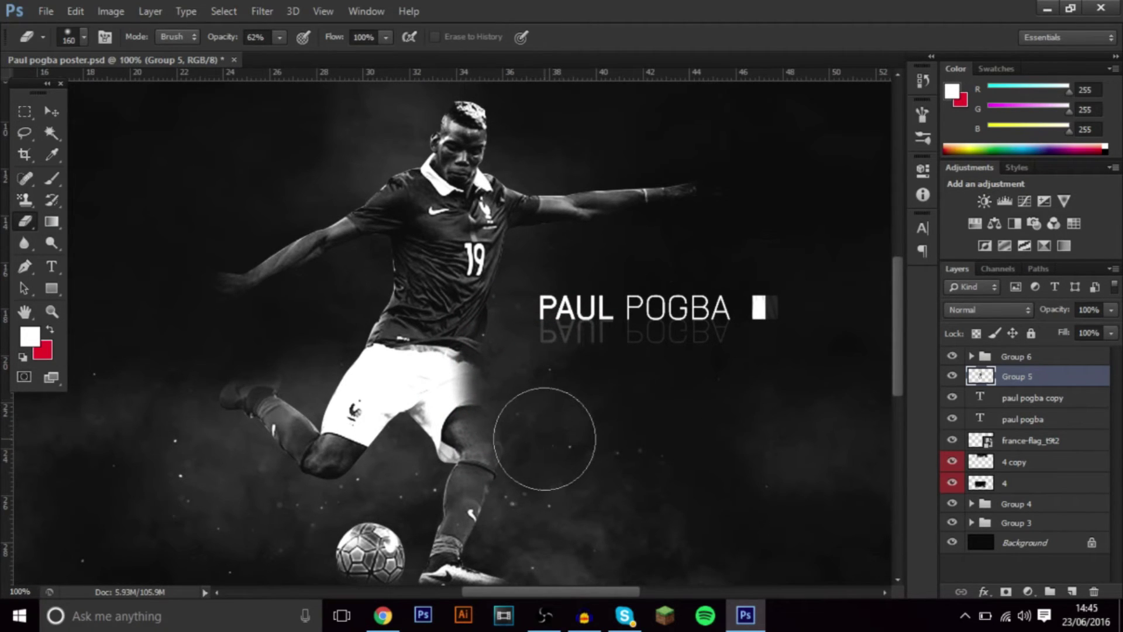
key(ctrl+minus)
key(ctrl+minus)
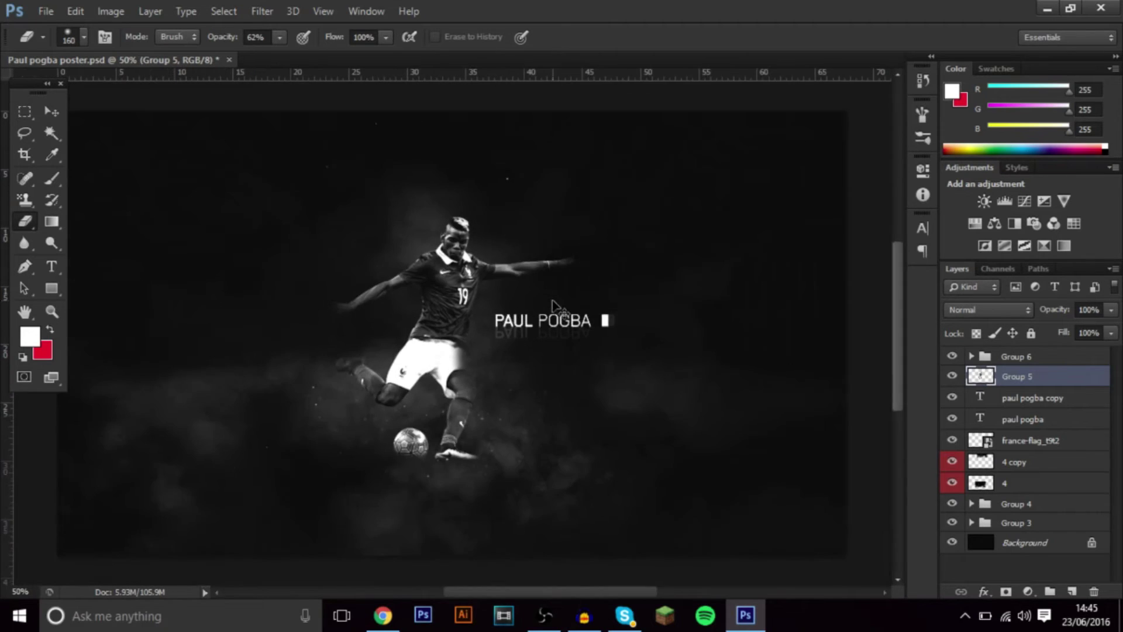
key(ctrl+plus)
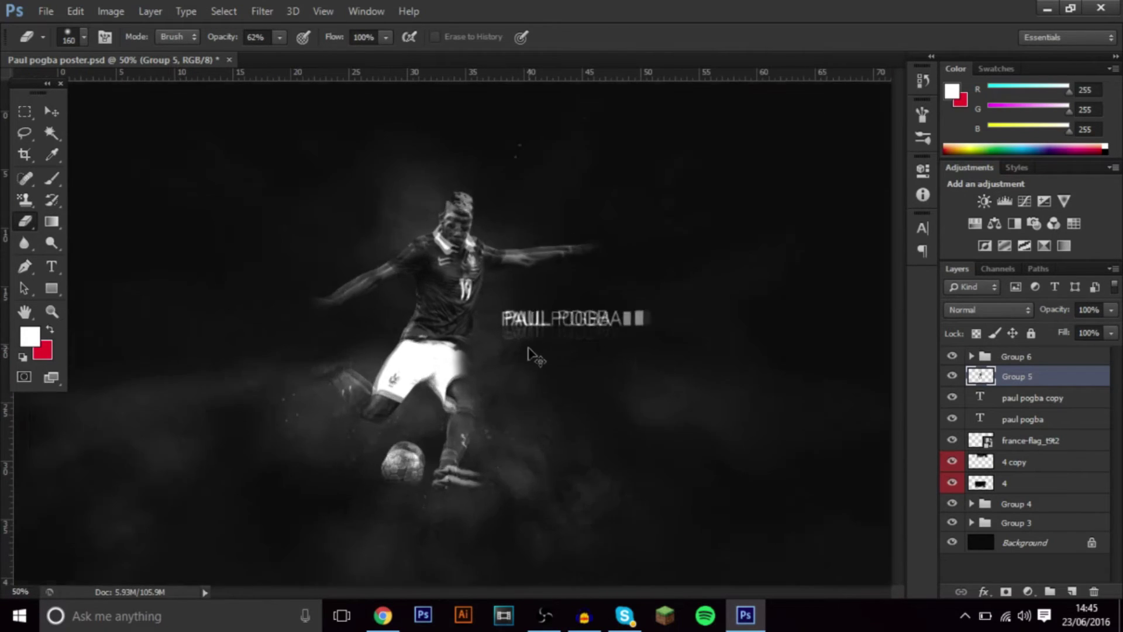
click(1018, 357)
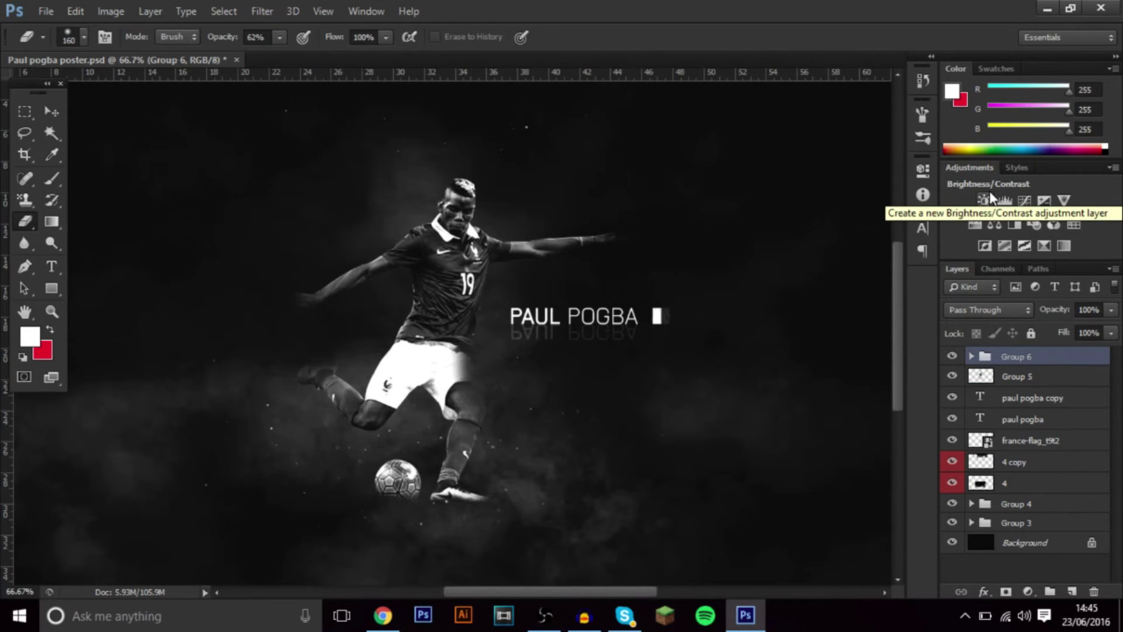
click(985, 200)
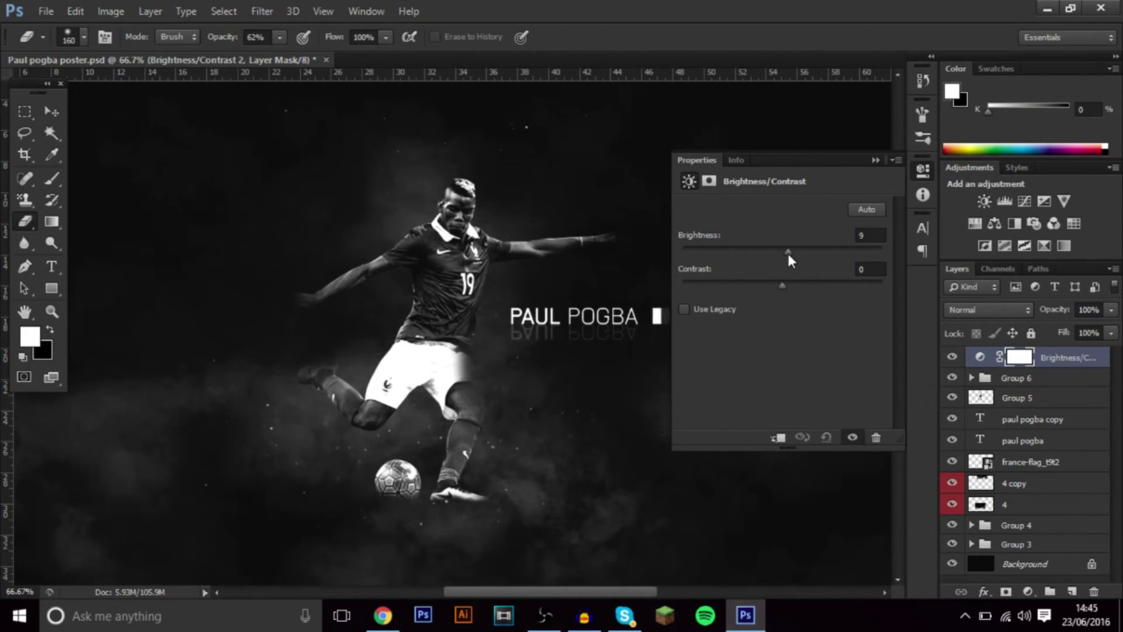
- Set the Brightness/Contrast adjustment to brightness 12 and contrast 11
drag(787, 254, 791, 254)
drag(791, 285, 793, 285)
click(875, 160)
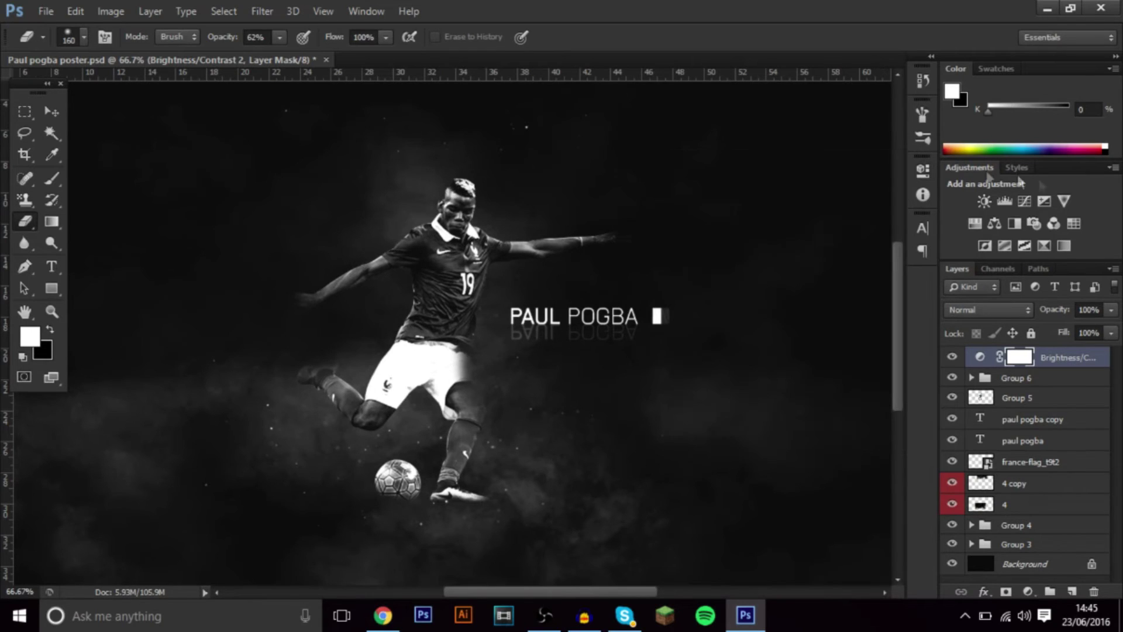
- Add a Curves S-curve lifting highlights and deepening shadows, compare it, then add a raised Exposure layer
click(1028, 201)
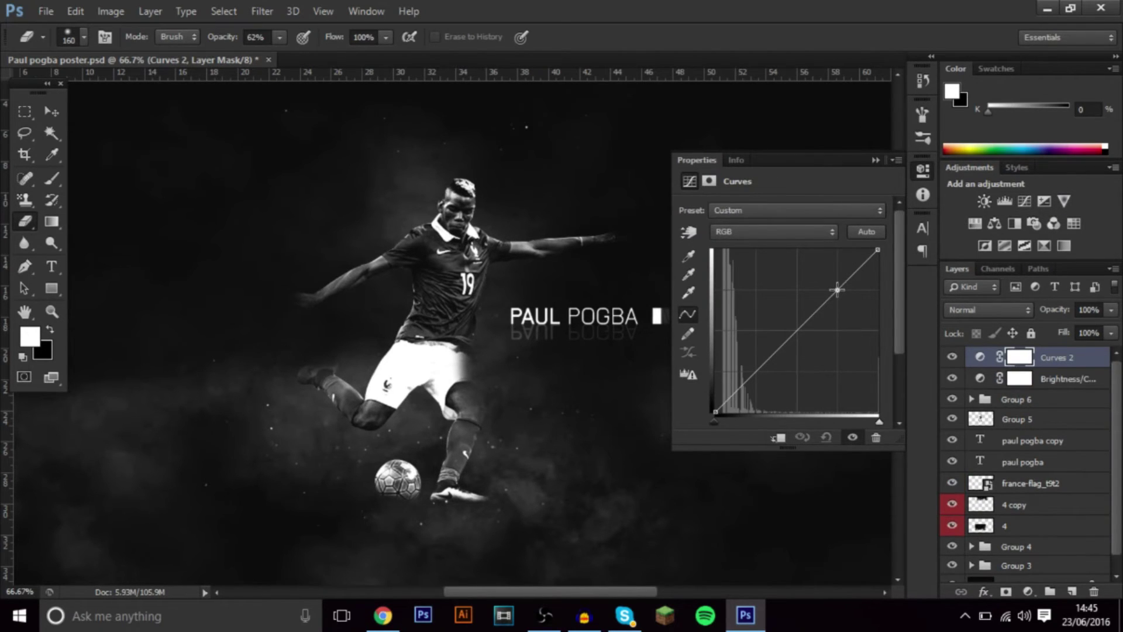
drag(837, 290, 834, 286)
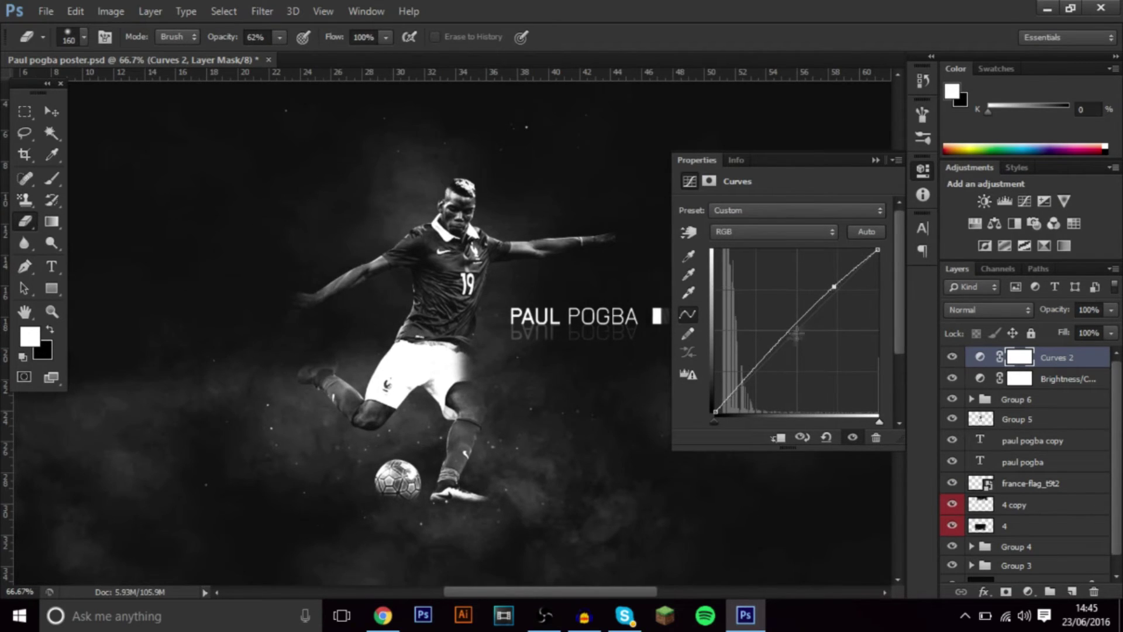
drag(757, 370, 756, 371)
click(876, 160)
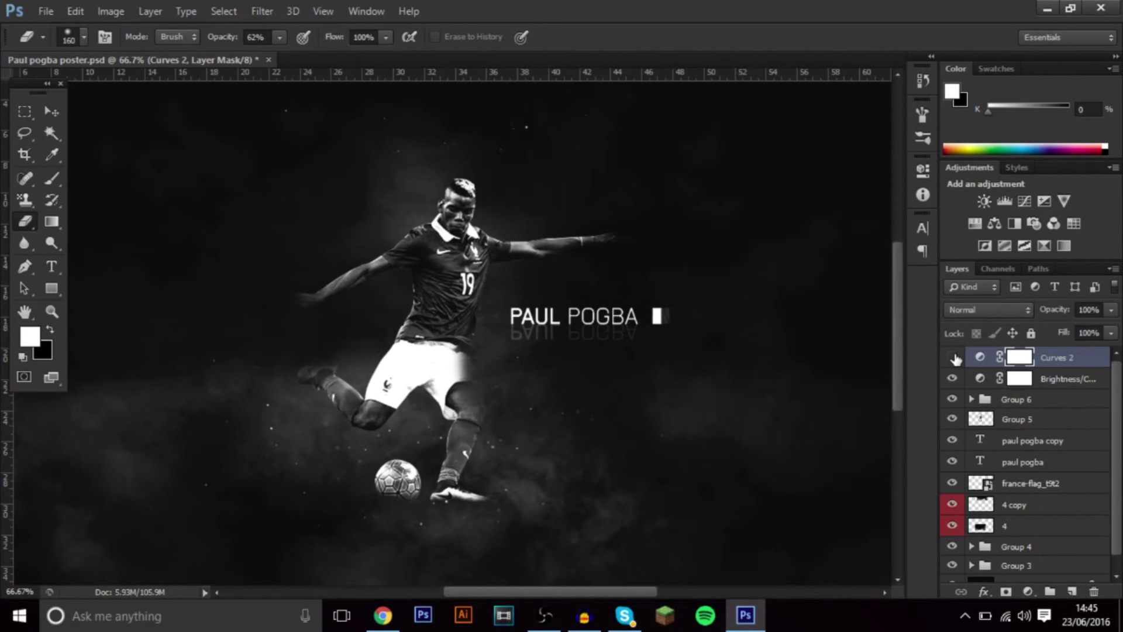
click(953, 357)
click(953, 357)
click(1043, 200)
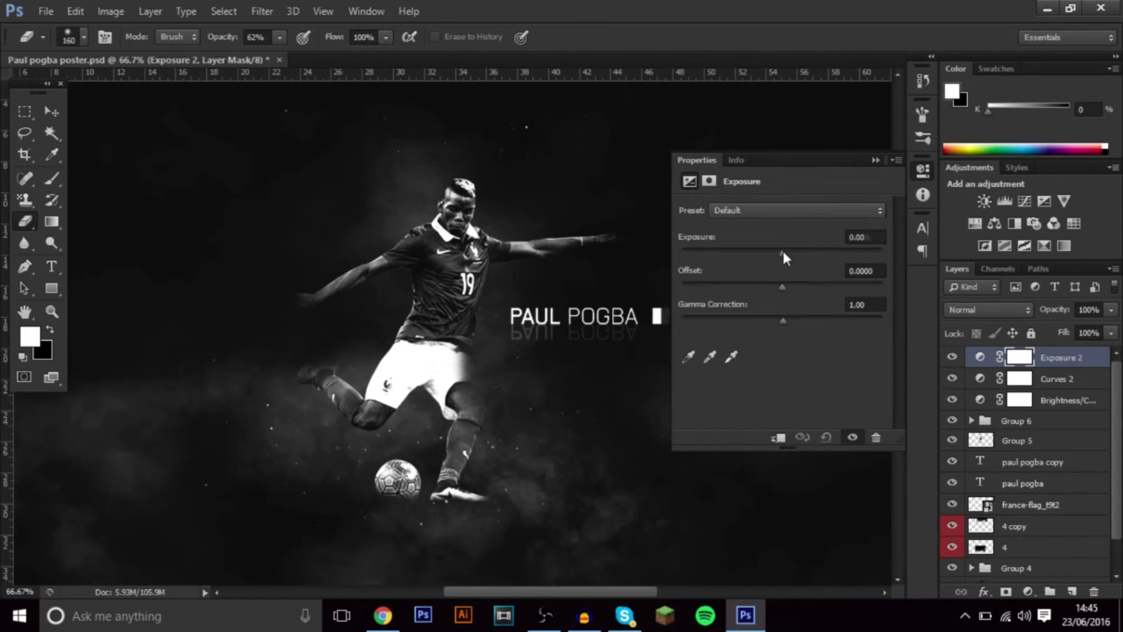
drag(783, 253, 781, 285)
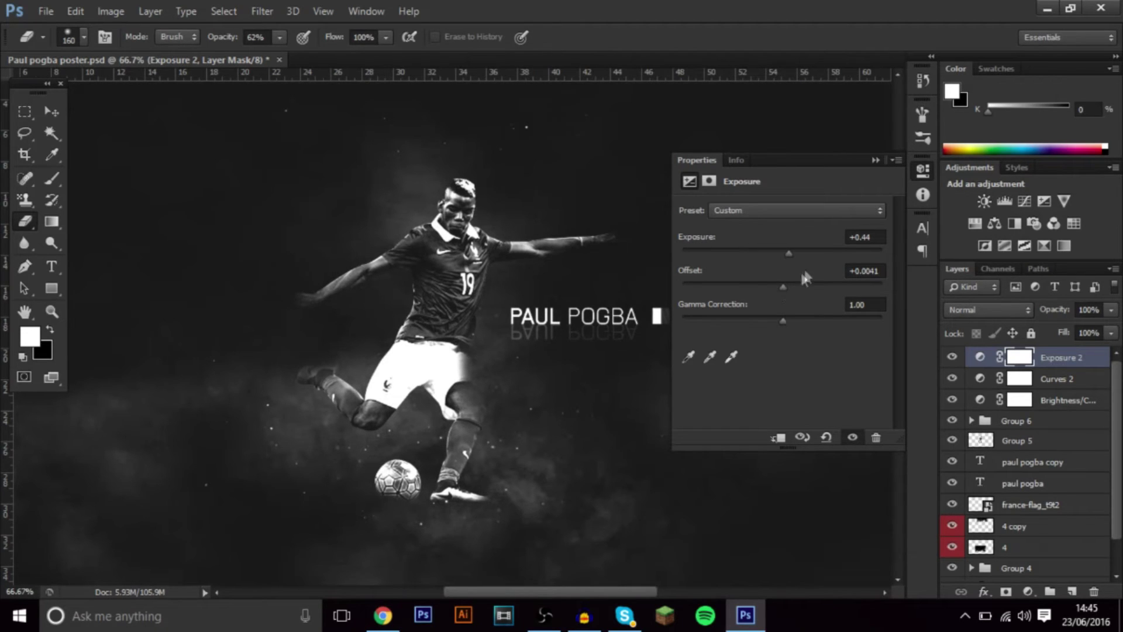
- Add a Photo Filter adjustment with a dark blue #033c7b colour
click(876, 157)
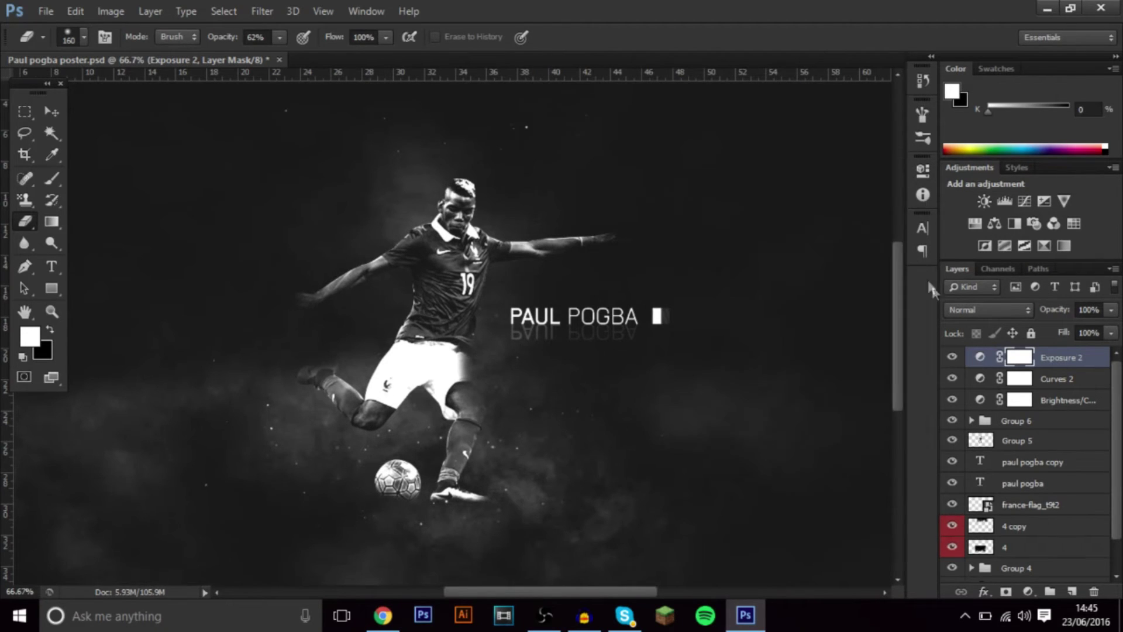
click(1035, 221)
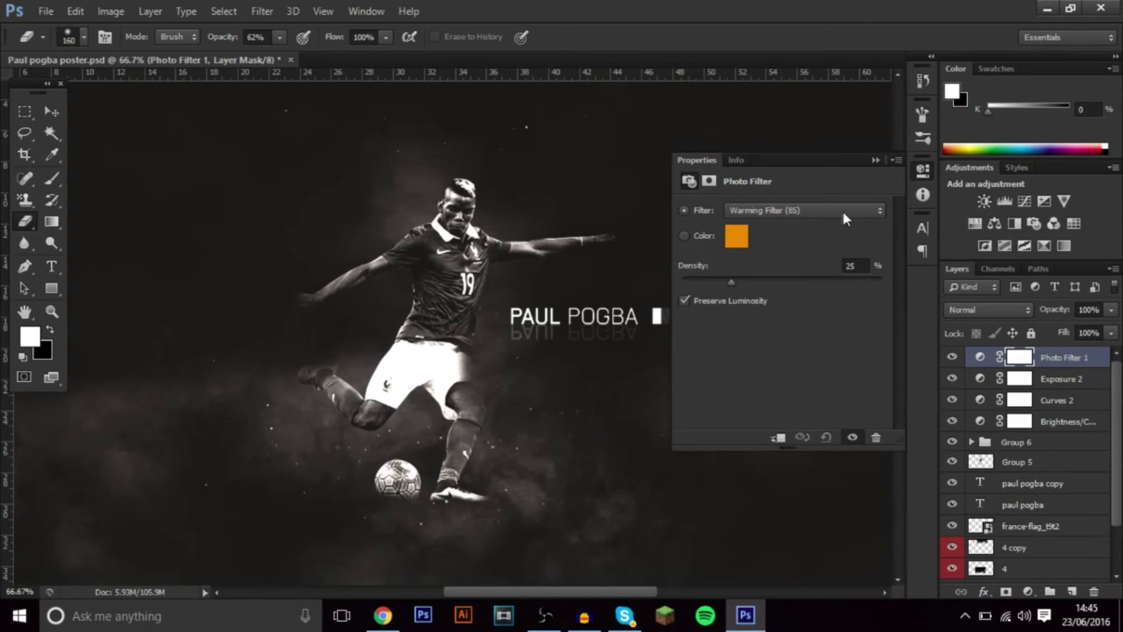
click(727, 235)
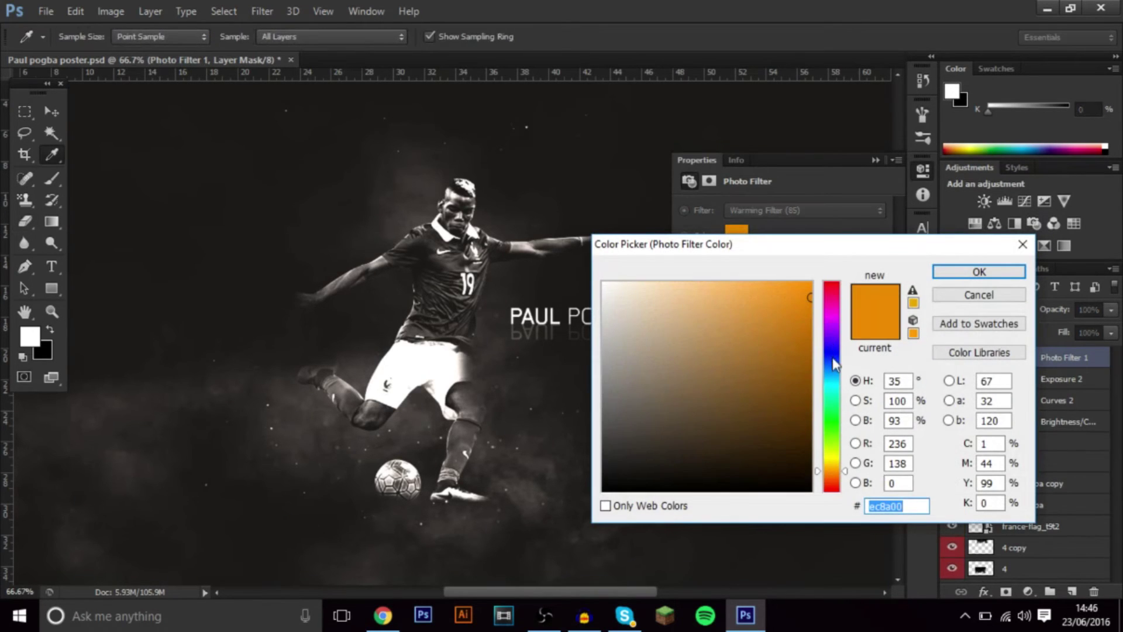
click(832, 367)
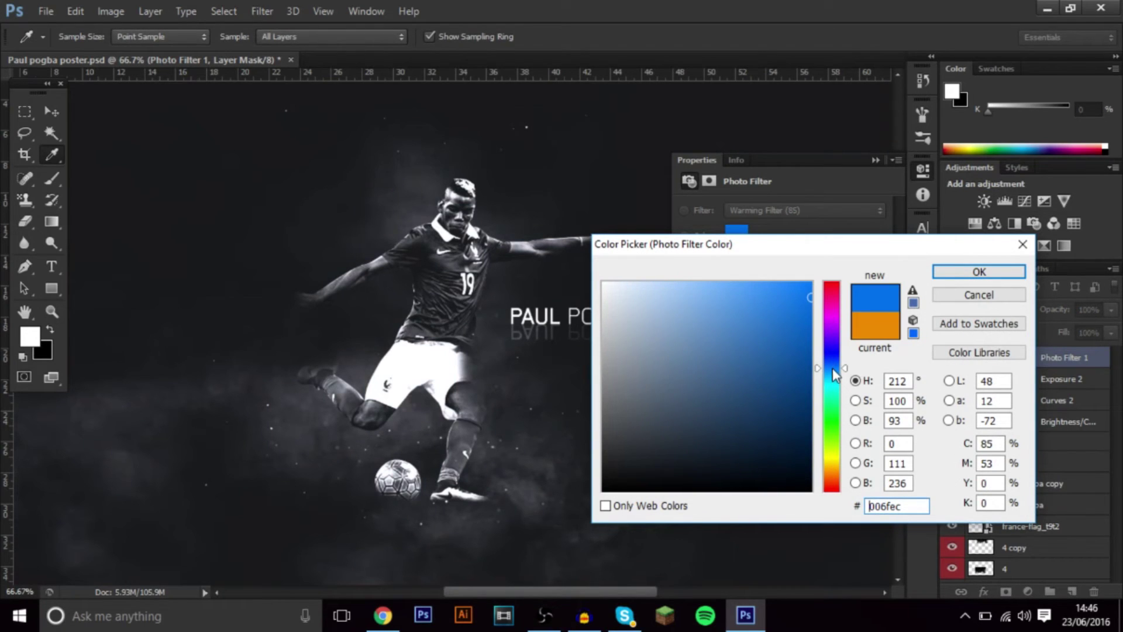
click(802, 378)
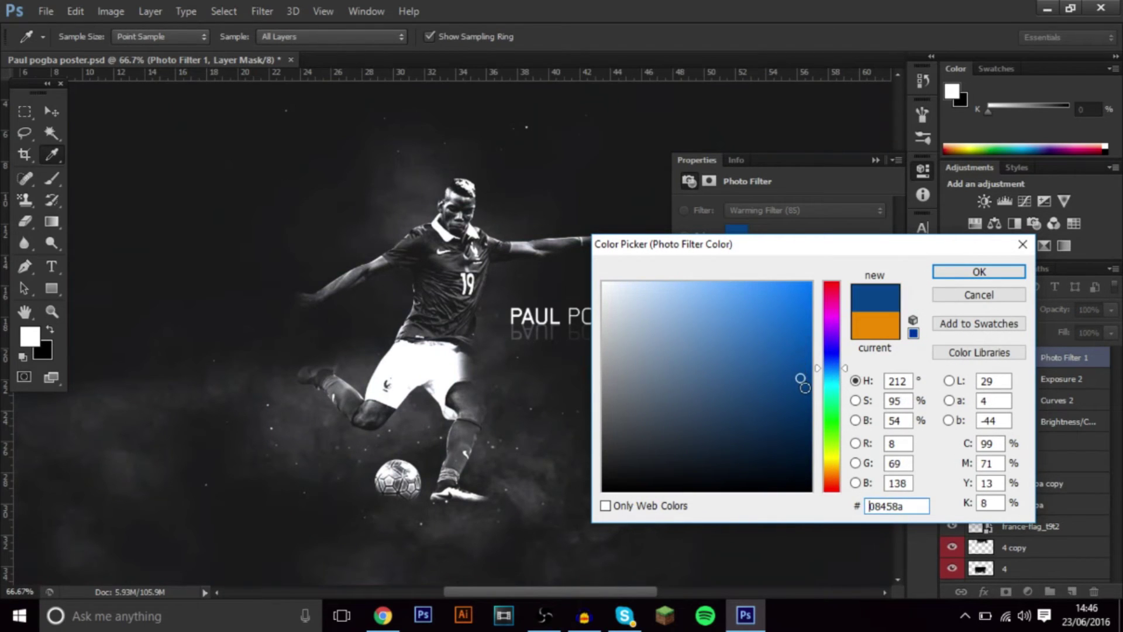
click(805, 389)
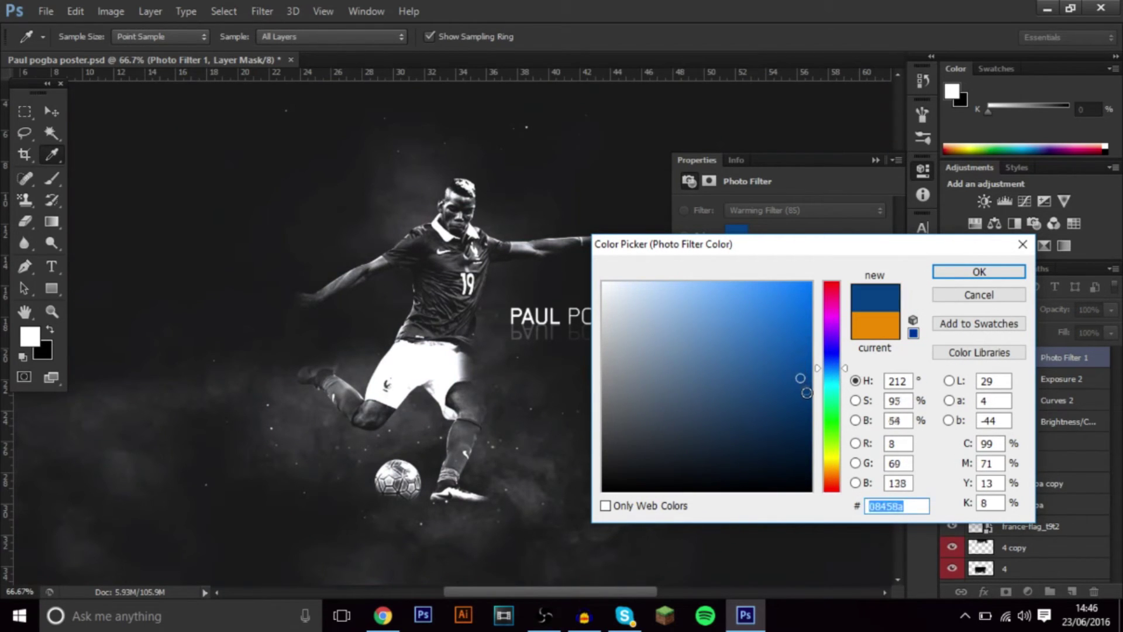
click(828, 360)
click(943, 271)
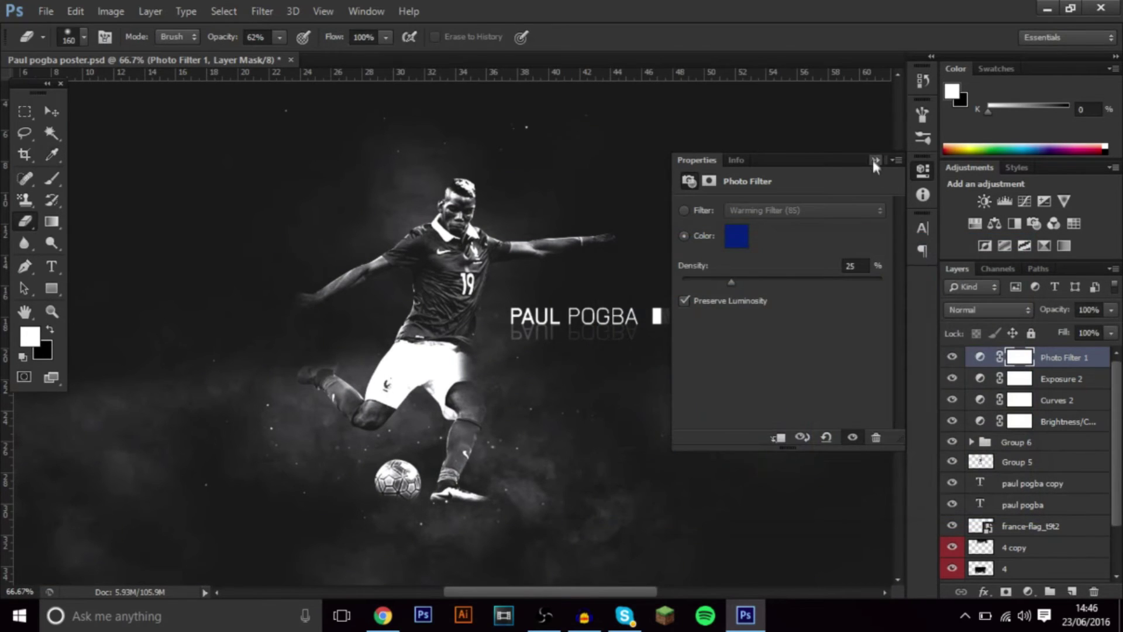
- Group the four top adjustment layers into Group 7
click(875, 160)
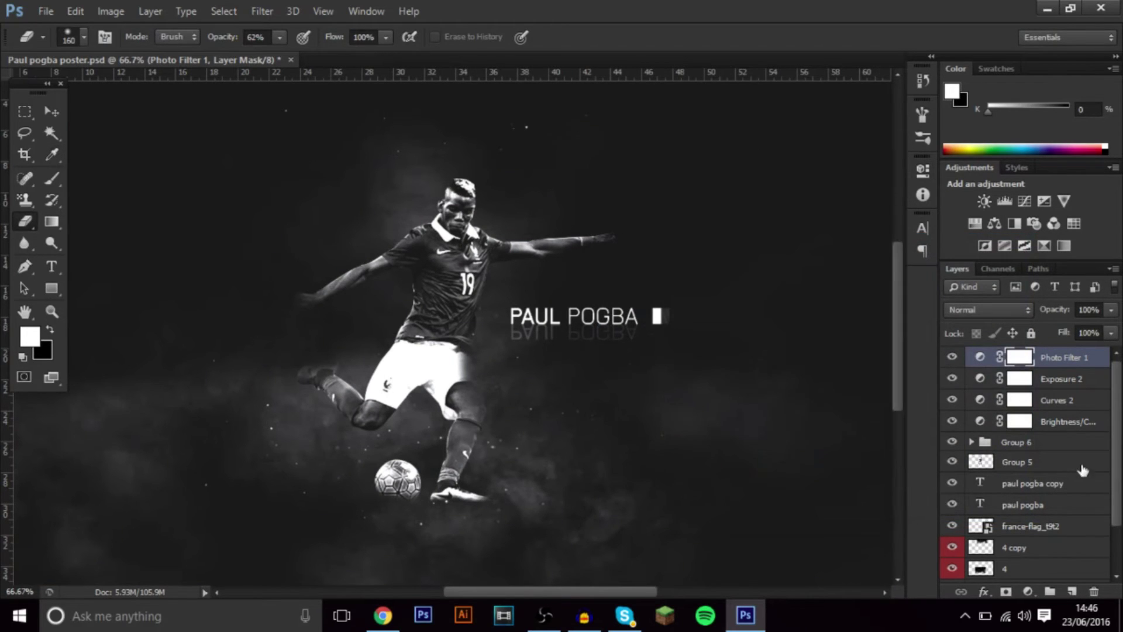
shift+click(1067, 427)
key(ctrl+g)
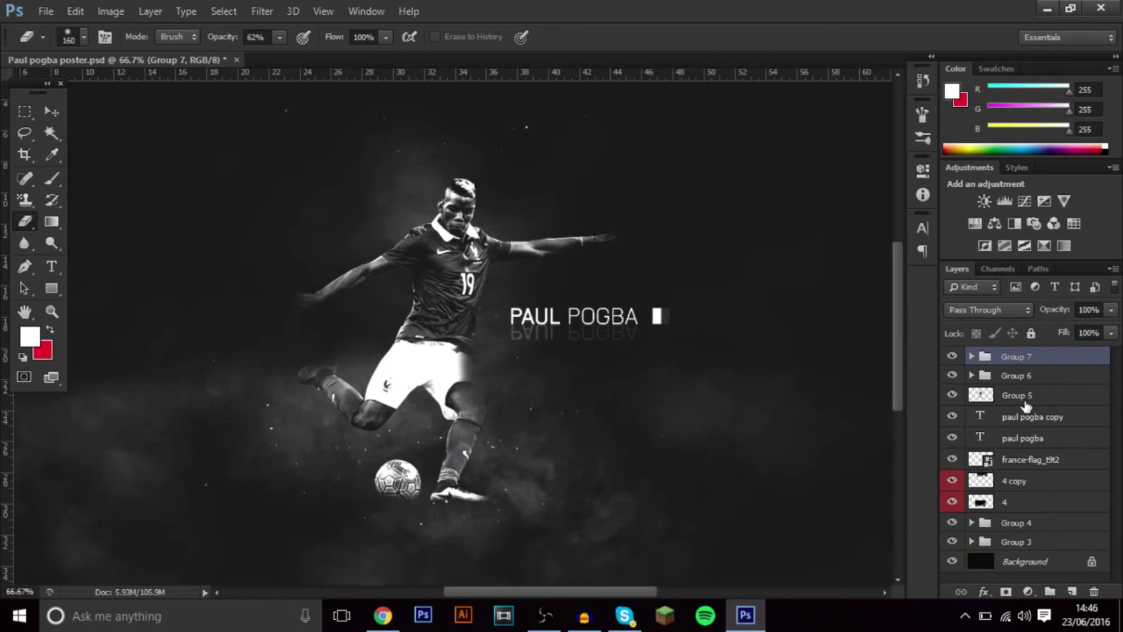
- Toggle Group 7 off and on to compare, then zoom close on the player's legs and ball
key(ctrl+minus)
key(ctrl+minus)
click(953, 357)
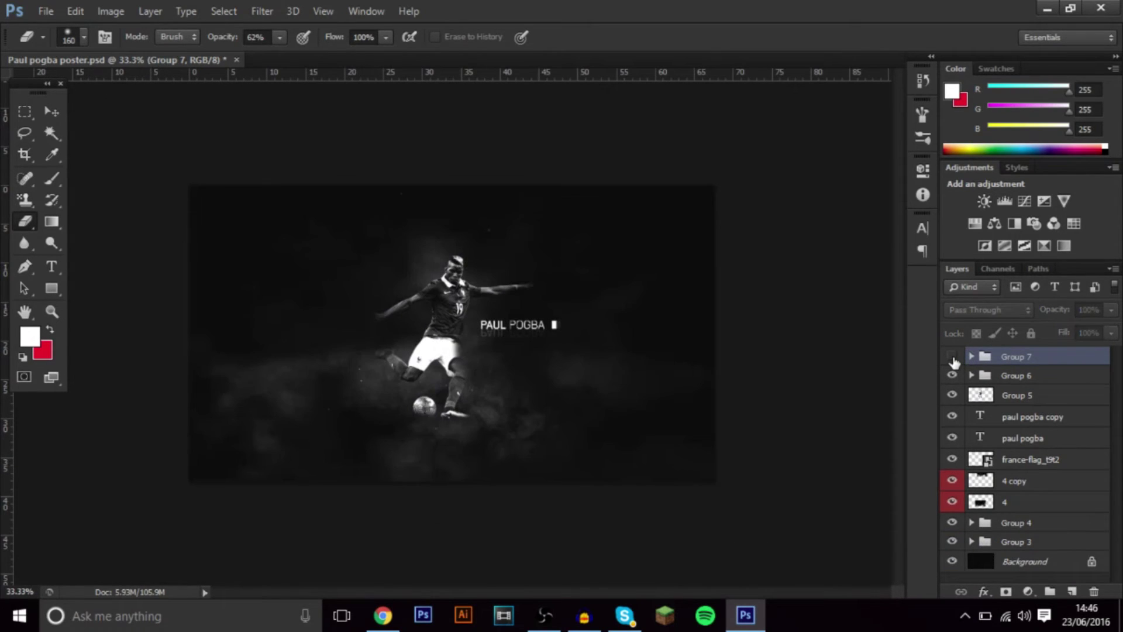
click(953, 356)
key(ctrl+plus)
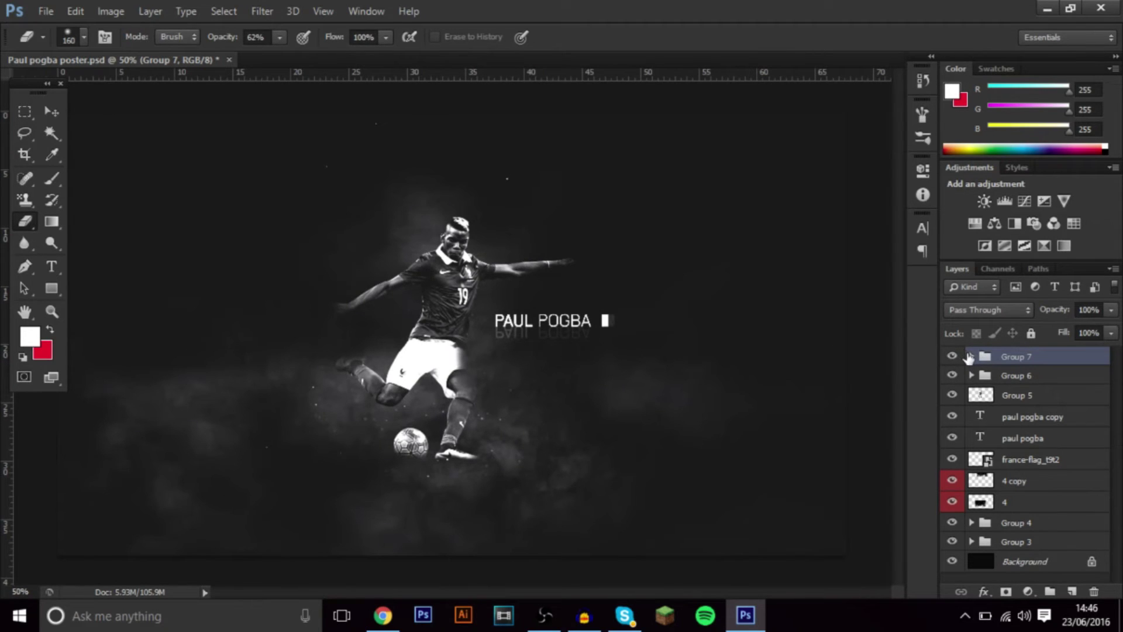
key(ctrl+plus)
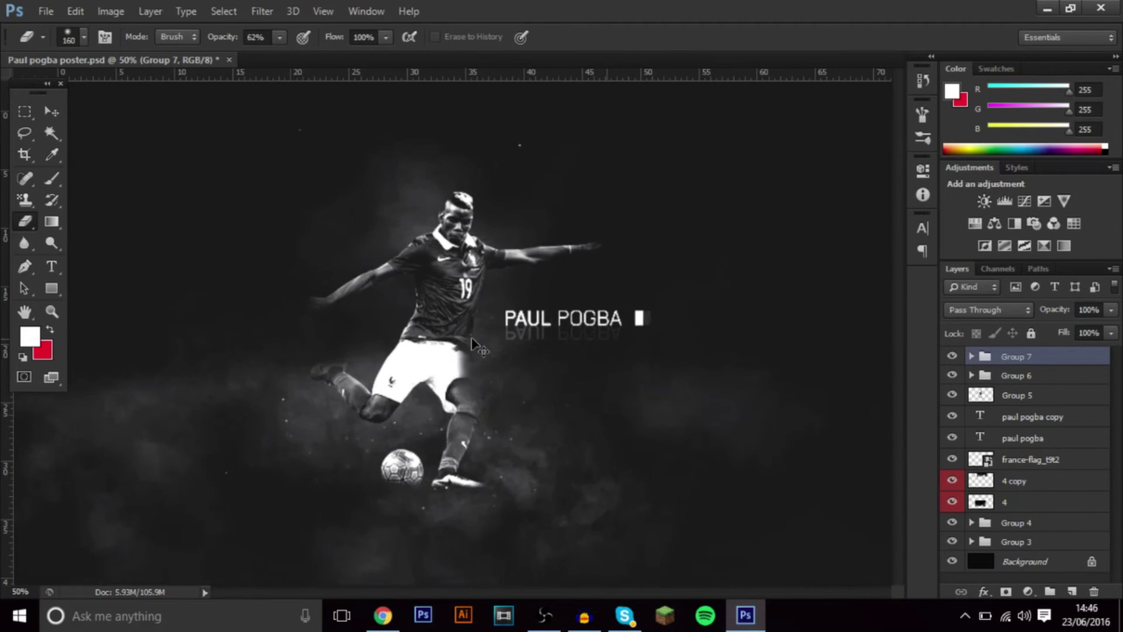
scroll(472, 338, down, 2)
scroll(472, 338, up, 3)
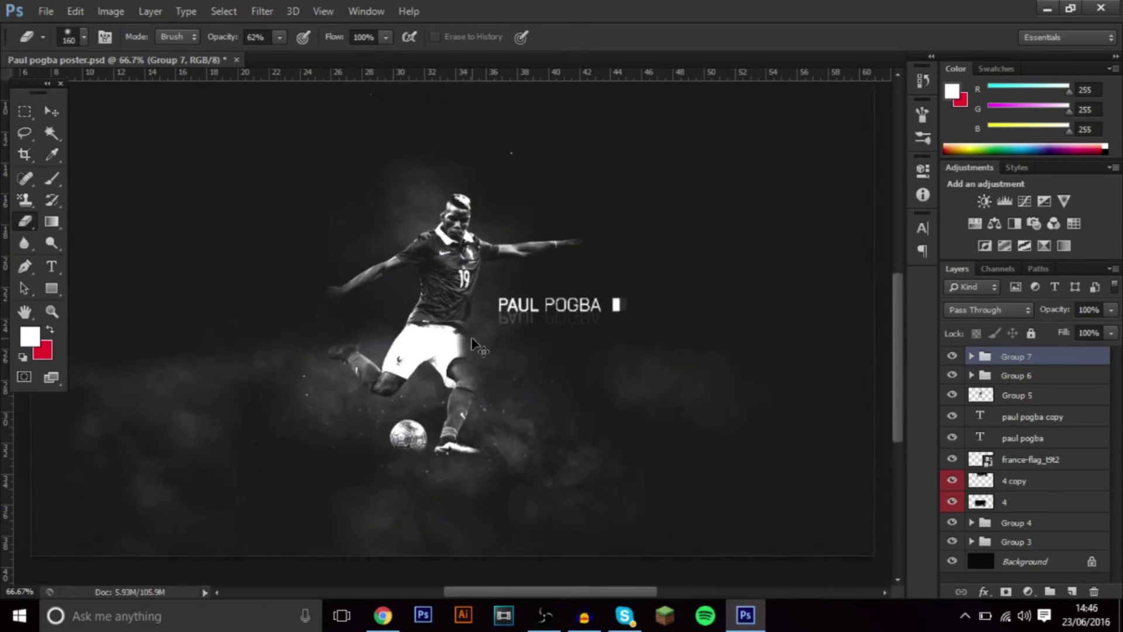
key(a)
scroll(472, 338, down, 3)
key(ctrl+plus)
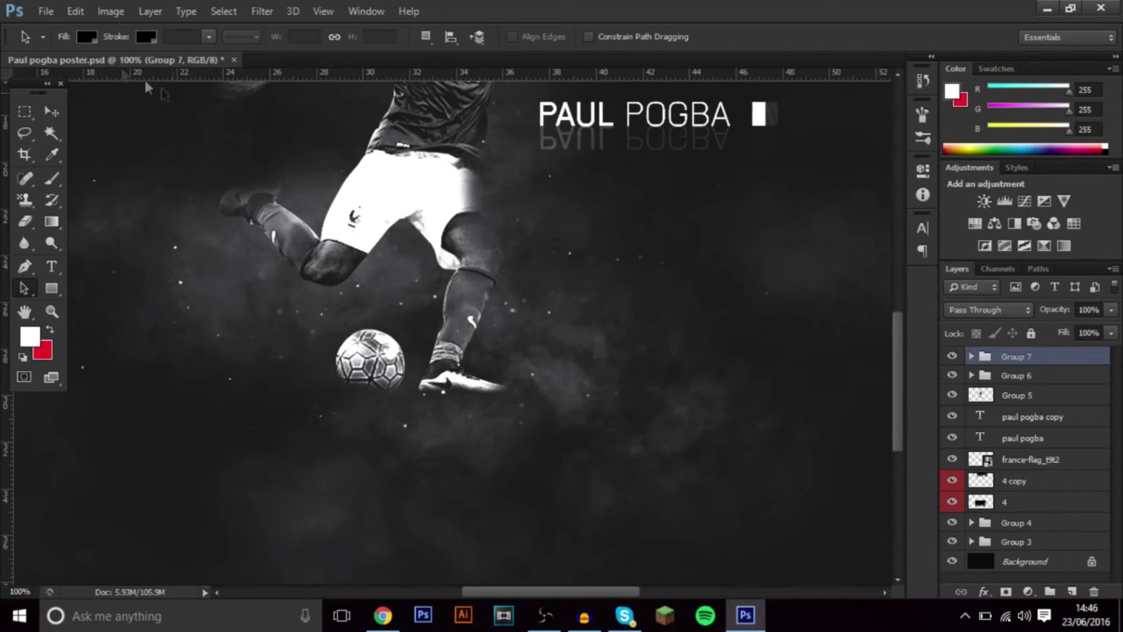
- Add a new Layer 6 above Group 5 and clip it to the player group
click(952, 394)
click(1029, 399)
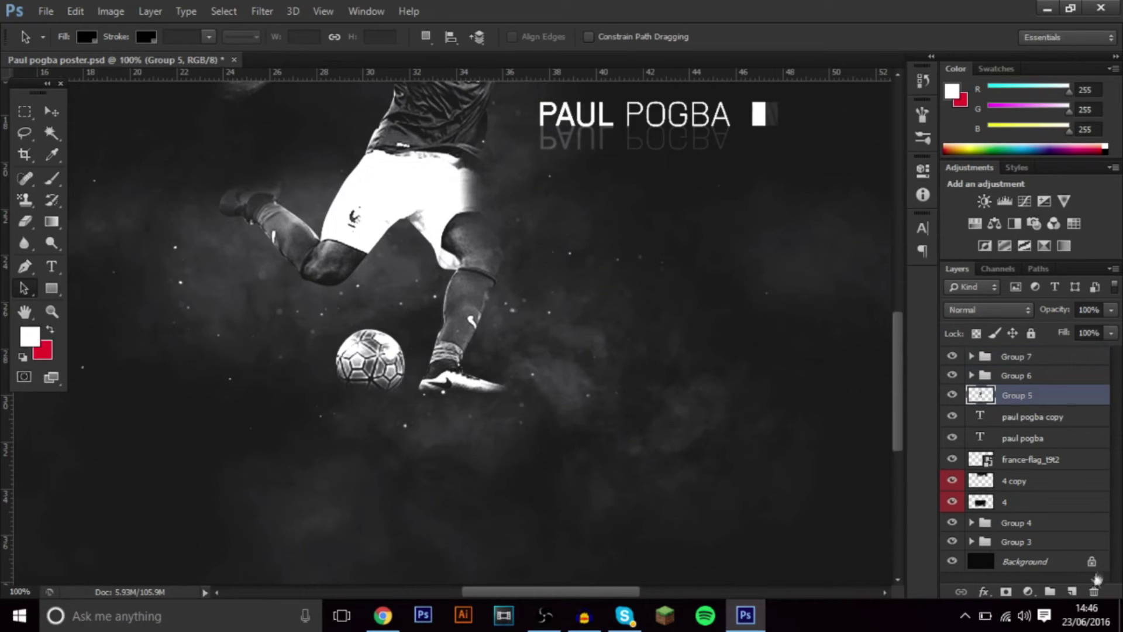
click(1072, 591)
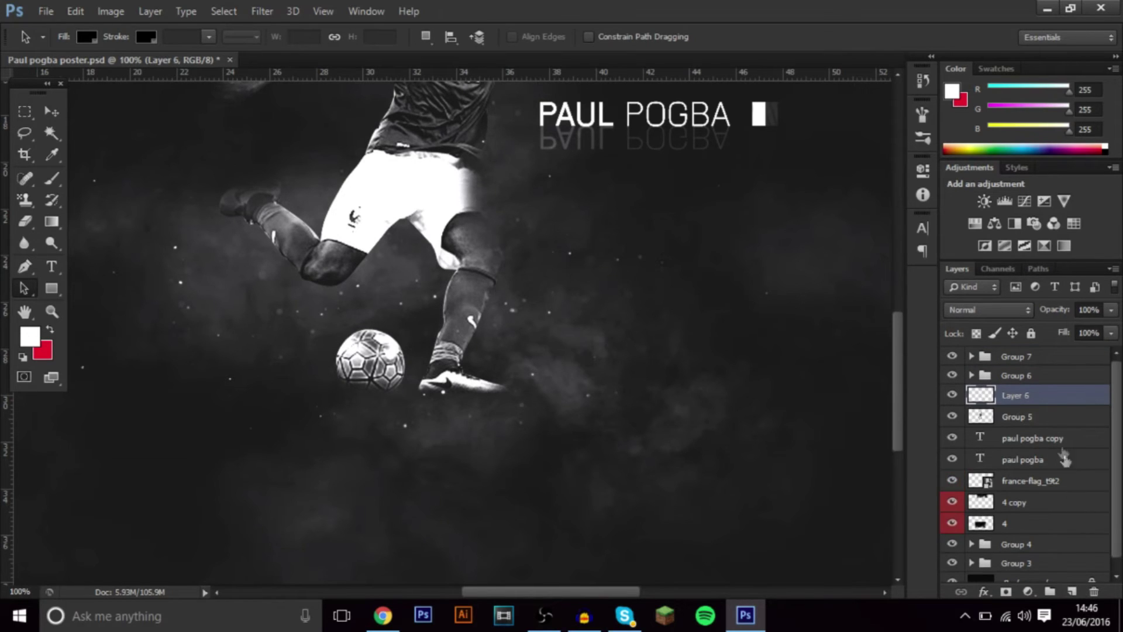
right_click(1050, 387)
click(769, 285)
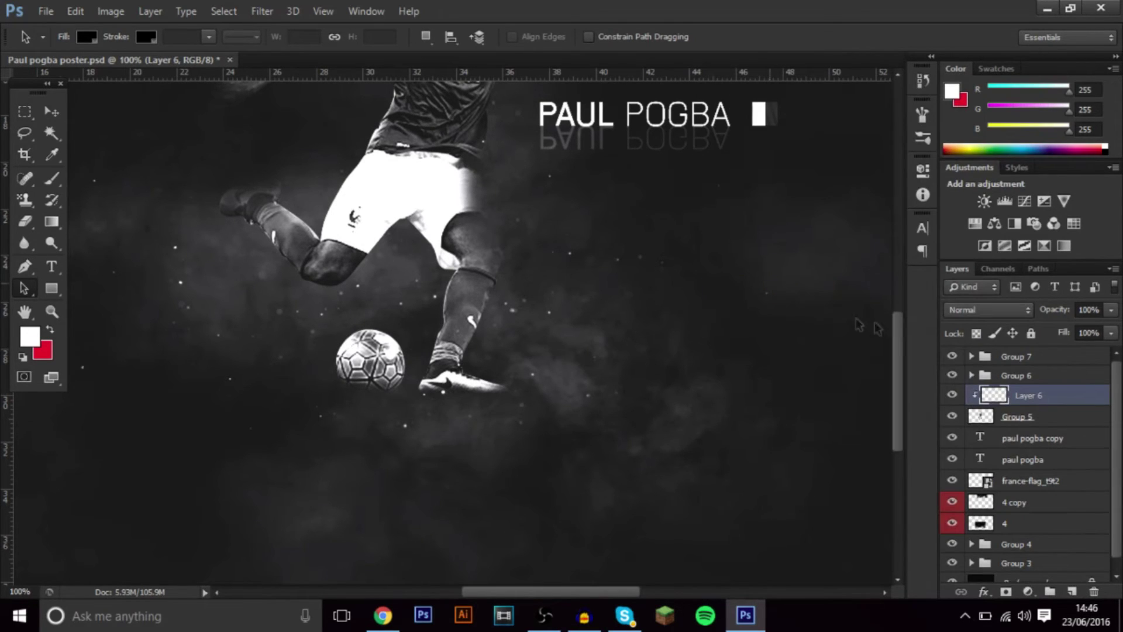
- Paint a big soft orange (#ff6000) glow between the legs above the ball, with Layer 6 moved higher
click(52, 179)
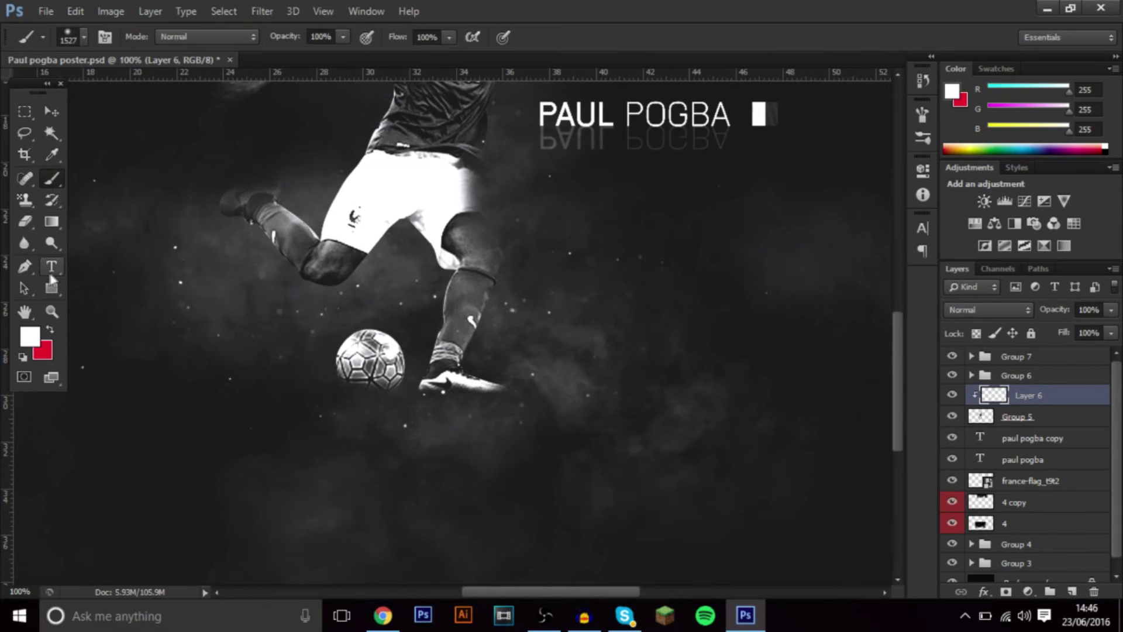
click(29, 337)
text(ff6000)
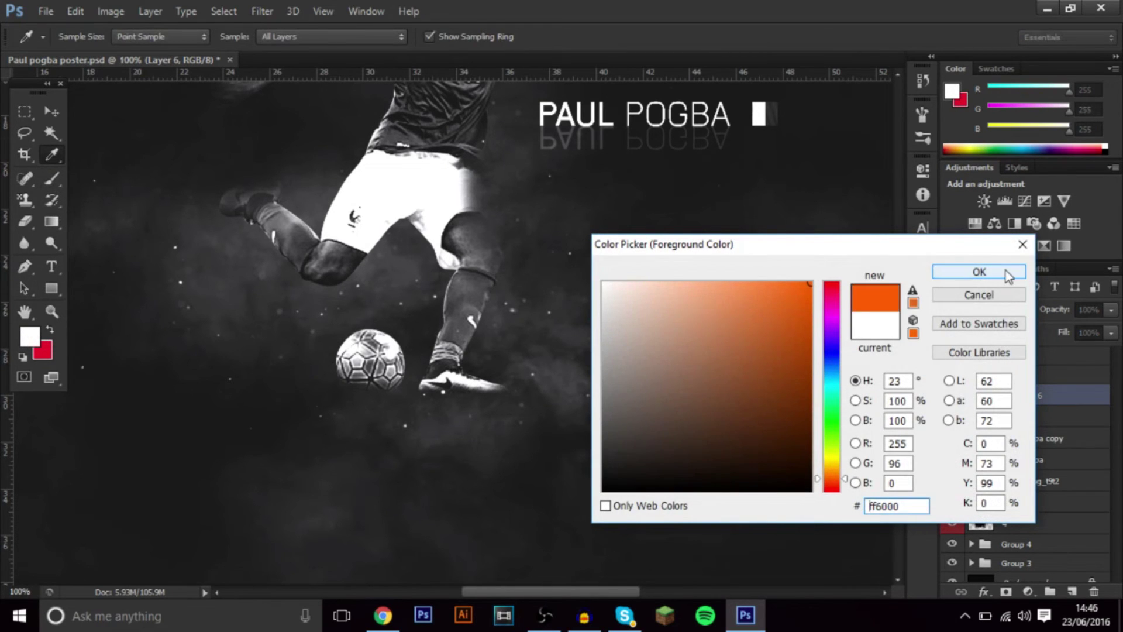
click(1005, 272)
mouse_move(463, 308)
mouse_down()
mouse_move(181, 335)
mouse_move(206, 329)
mouse_up()
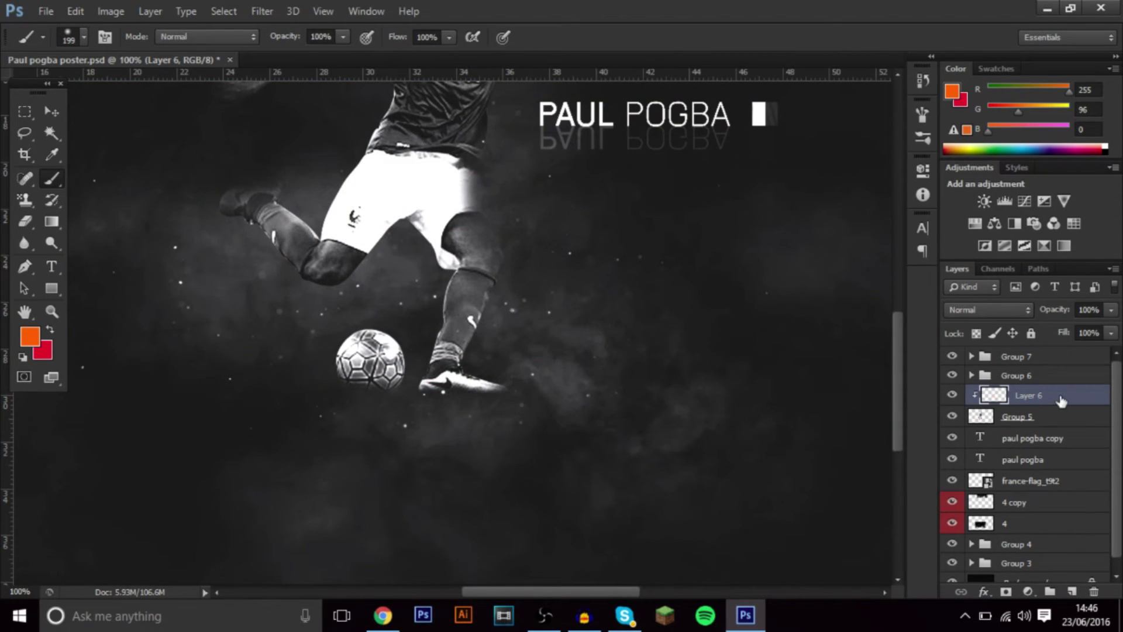
mouse_move(1060, 398)
mouse_down()
mouse_move(1055, 340)
mouse_move(1056, 350)
mouse_up()
click(411, 303)
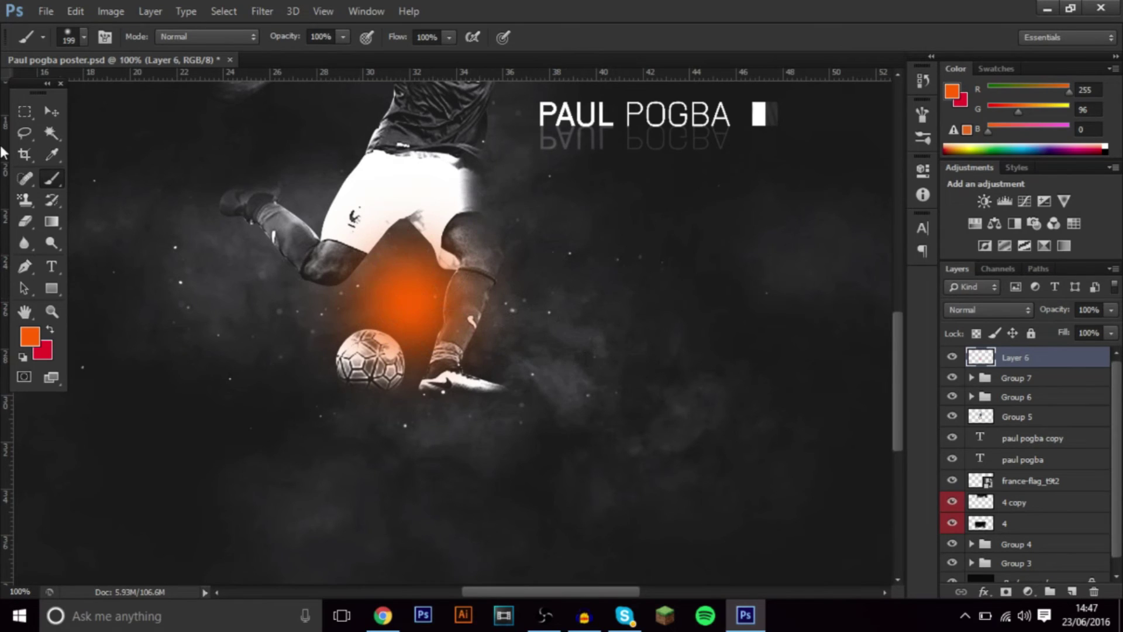
- Magic Wand the player on Group 5, delete Layer 6's excess glow, deselect, and adjust its opacity
click(51, 133)
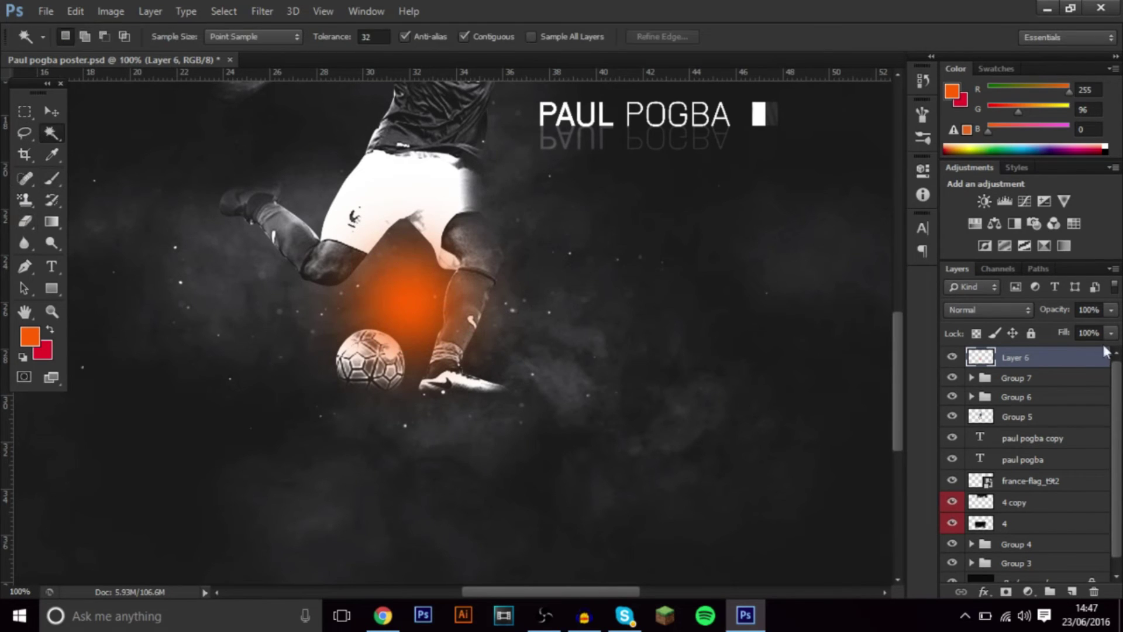
click(1047, 419)
click(411, 288)
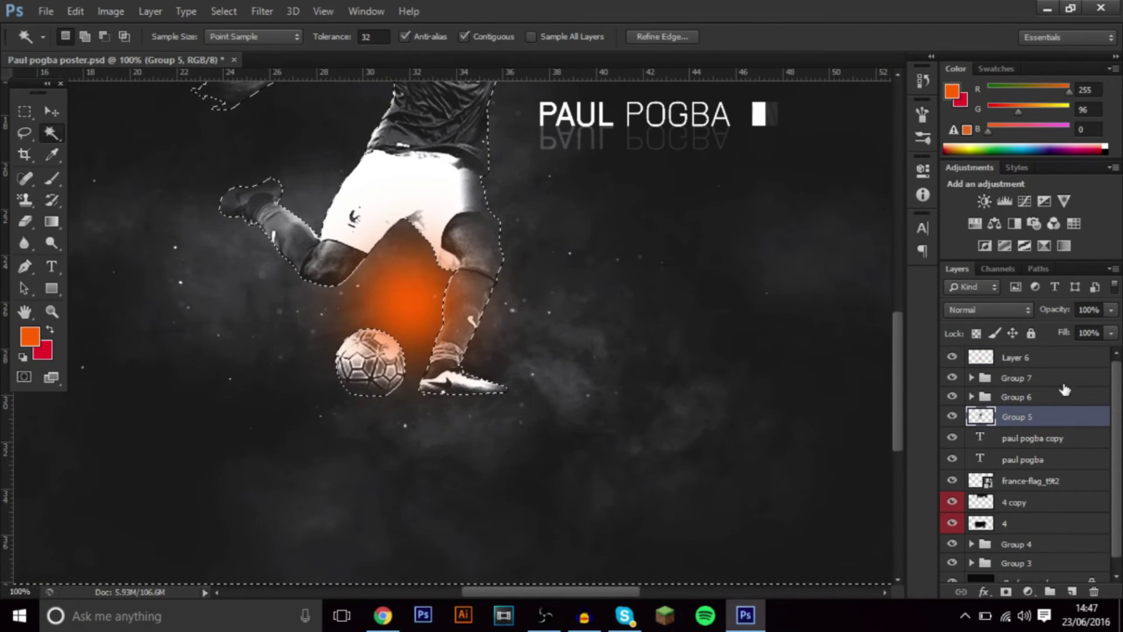
click(1052, 365)
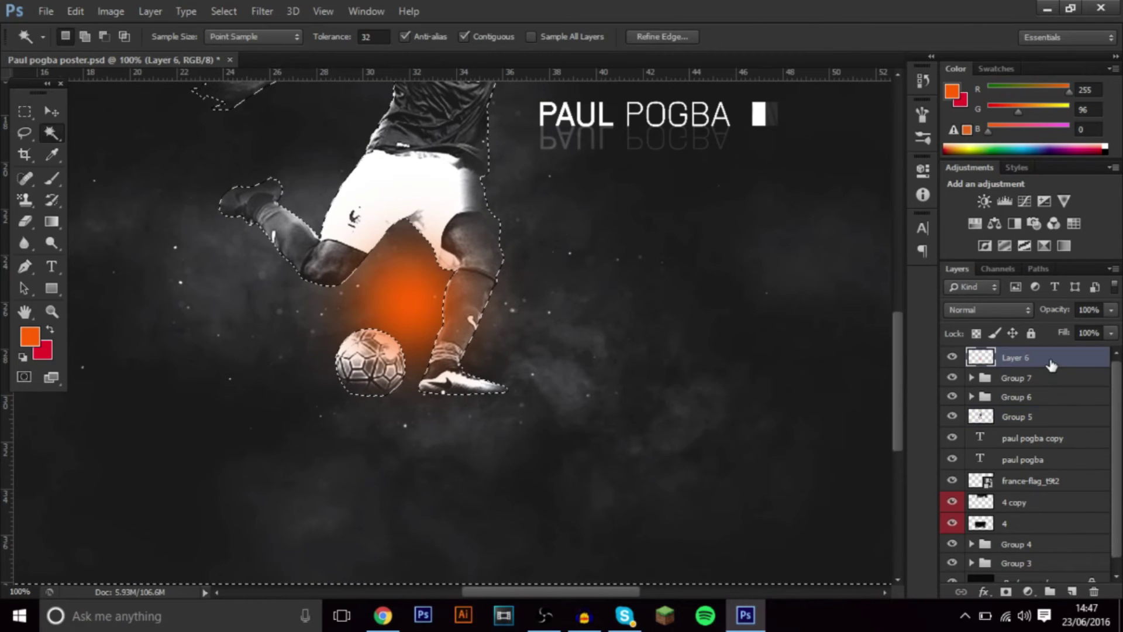
key(Delete)
key(ctrl+d)
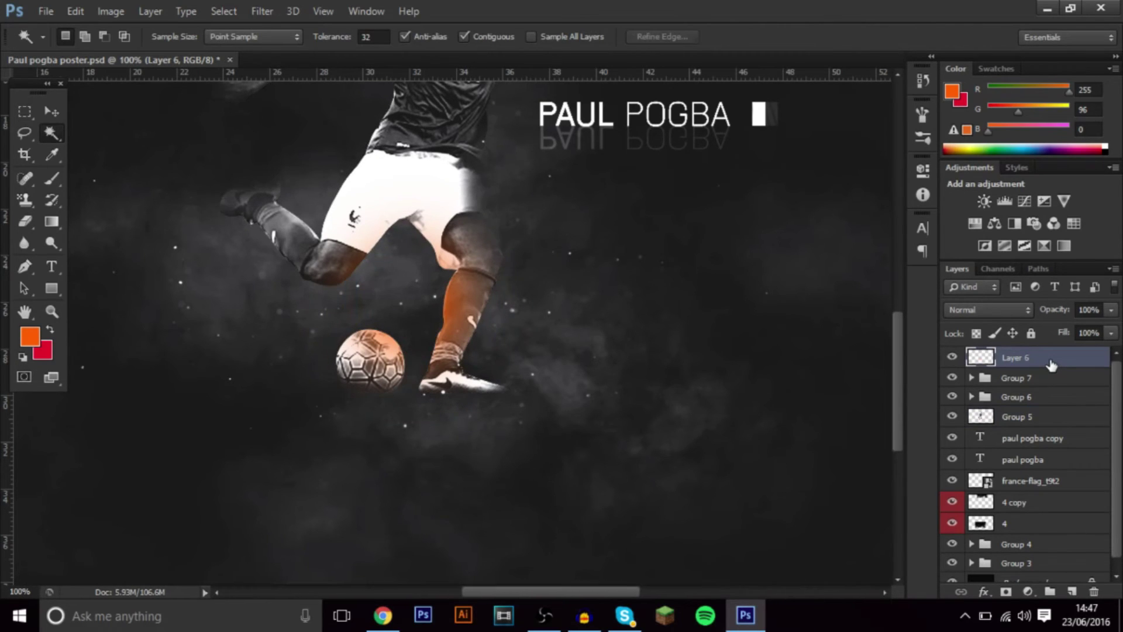
click(1111, 310)
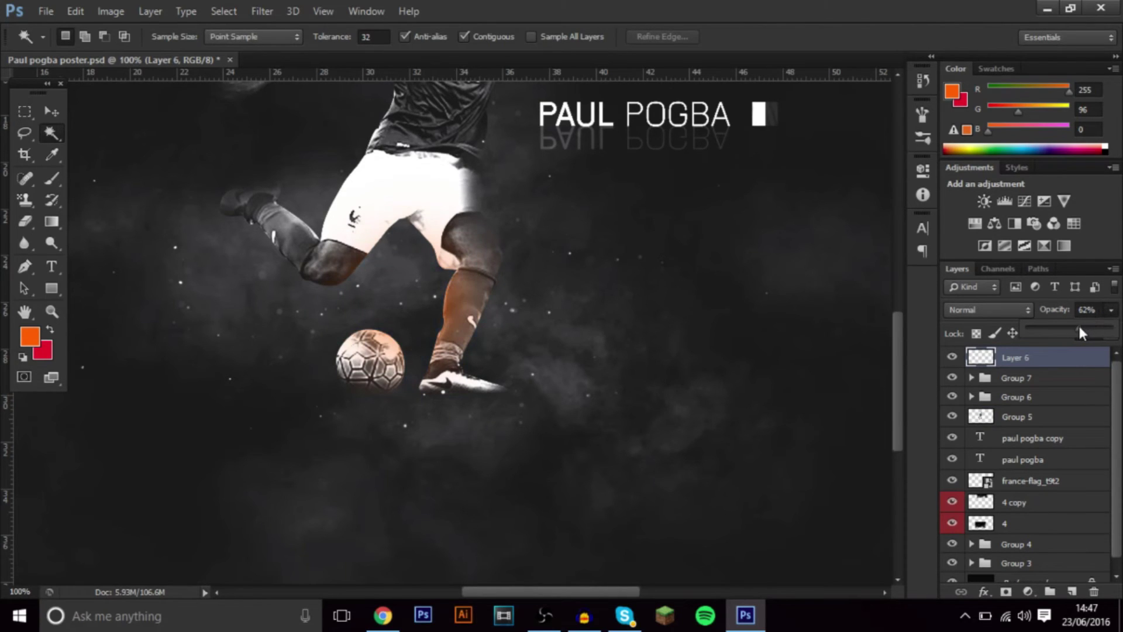
- Settle Layer 6 at about 61% opacity and open the Timpers 2016 gfx pack from the Desktop
click(45, 12)
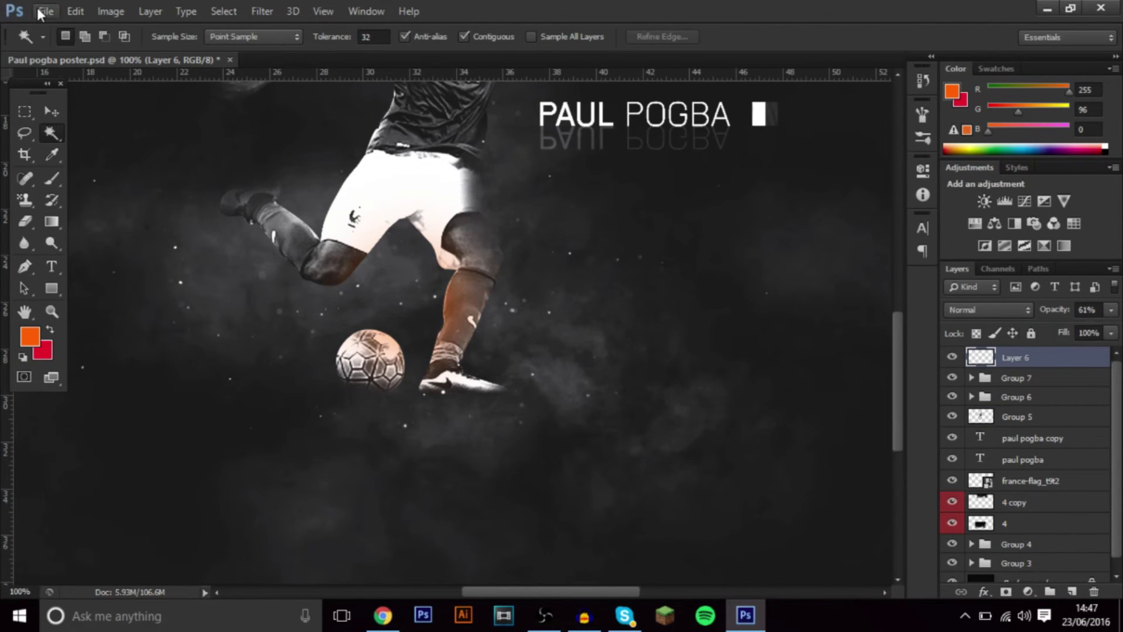
click(45, 11)
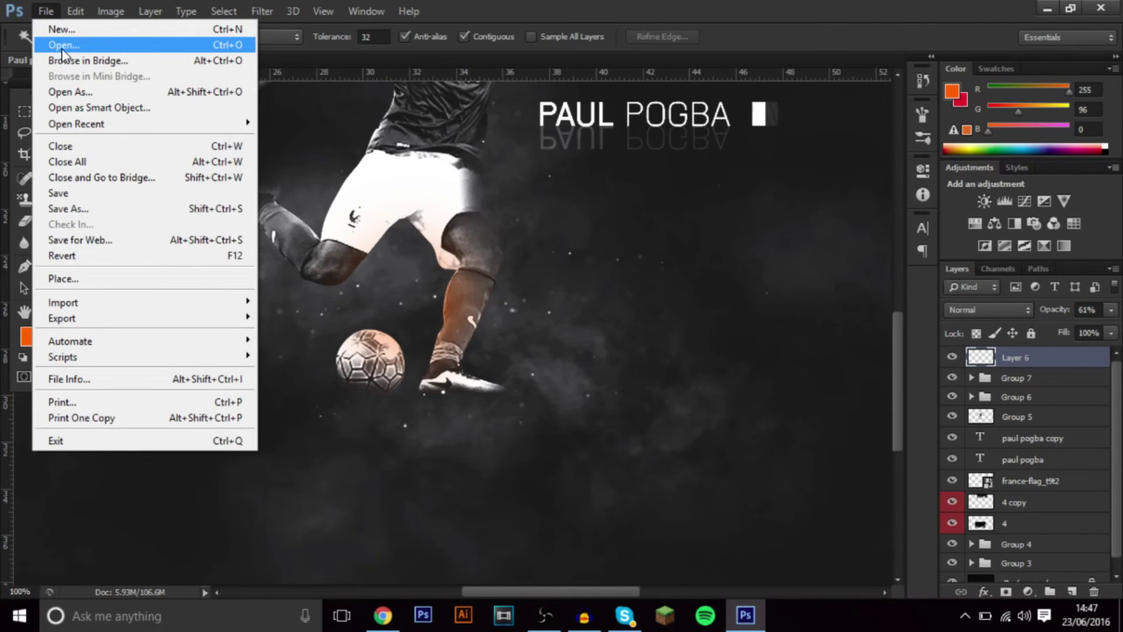
click(63, 52)
click(388, 210)
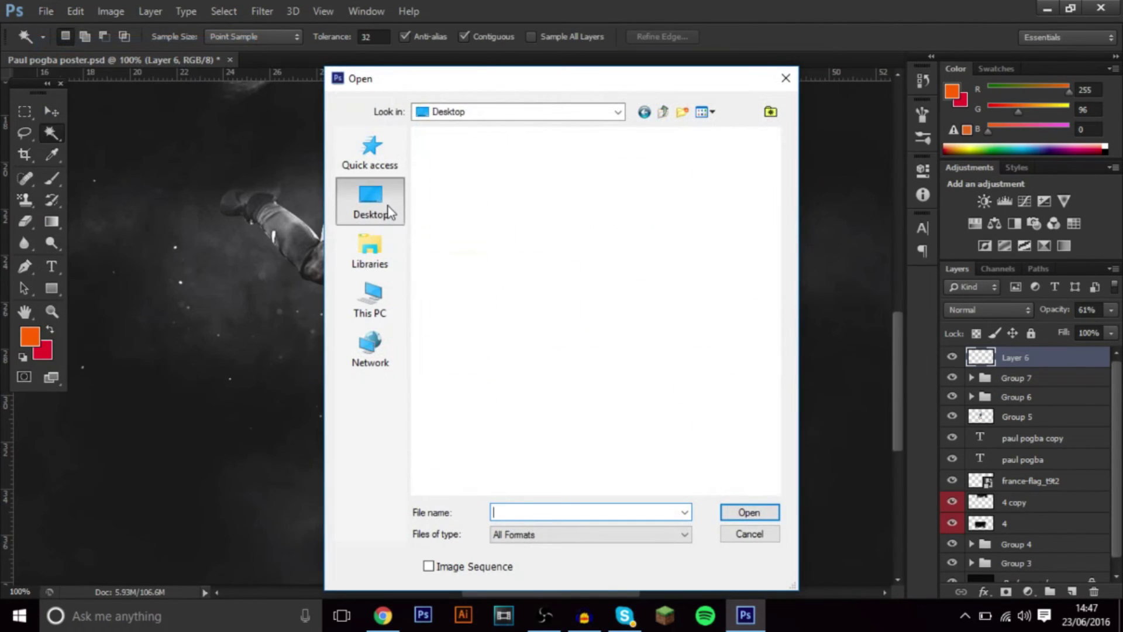
scroll(620, 340, down, 15)
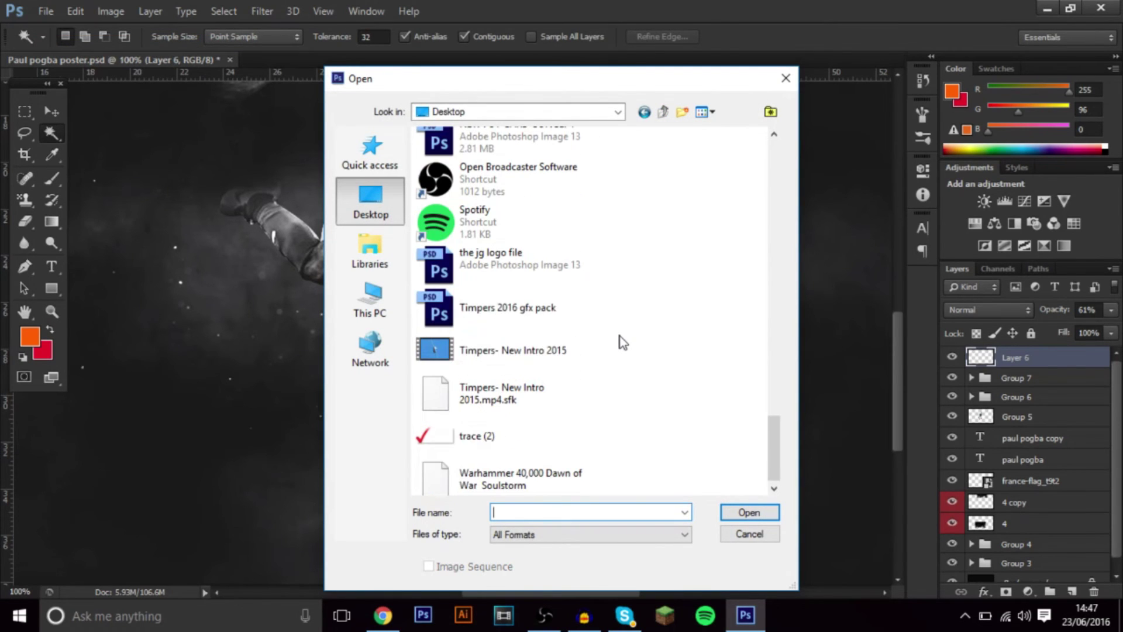
double_click(493, 297)
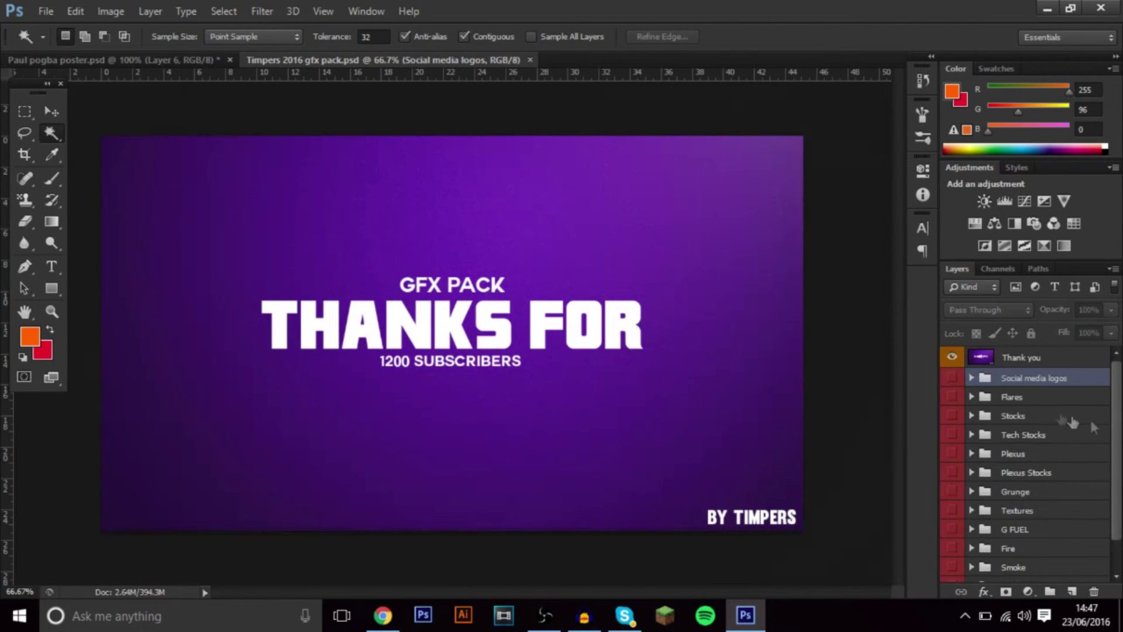
- Hide the Thank you layer and expand the pack's Fire group
click(951, 355)
scroll(994, 468, down, 2)
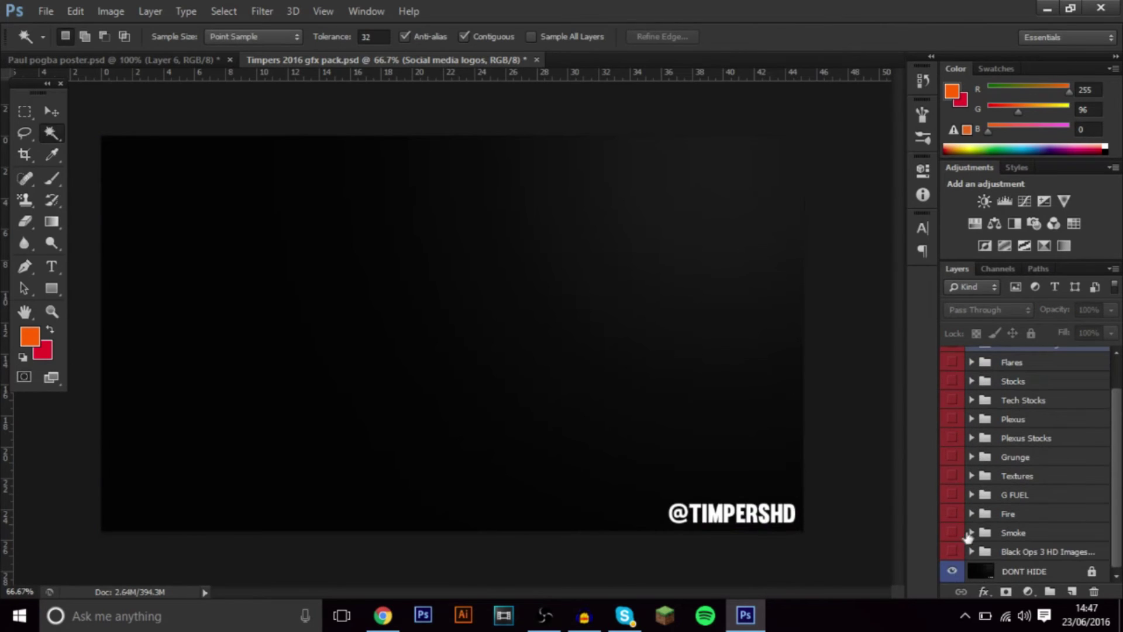
click(971, 513)
scroll(968, 518, down, 3)
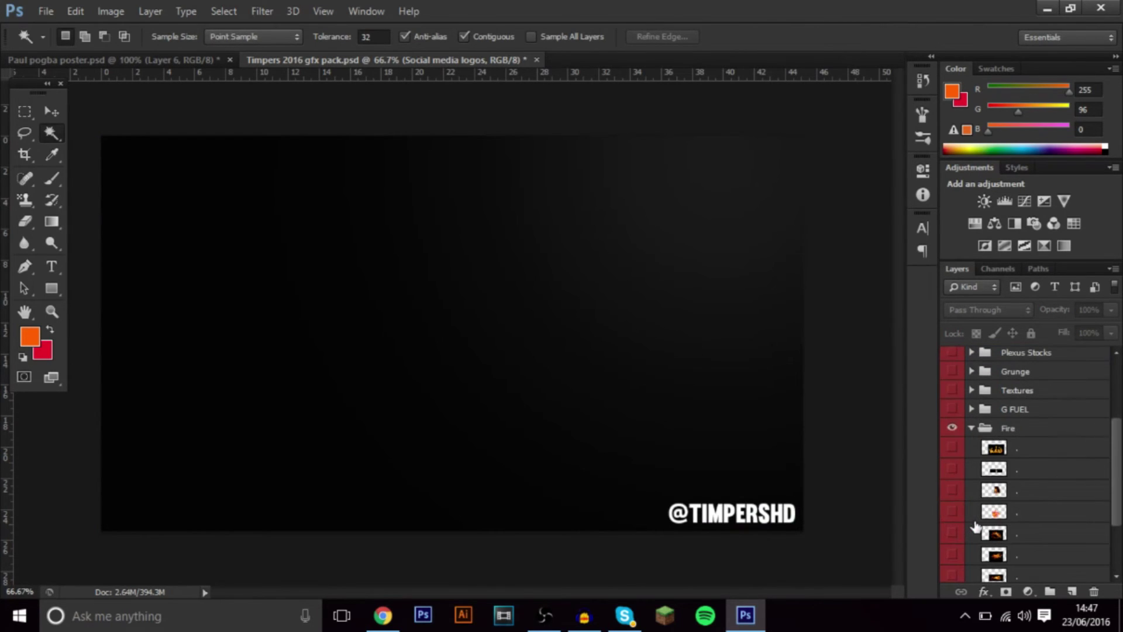
click(962, 516)
- Preview the Fire group's flames one by one, leaving only the fireball layer visible
click(952, 513)
click(952, 513)
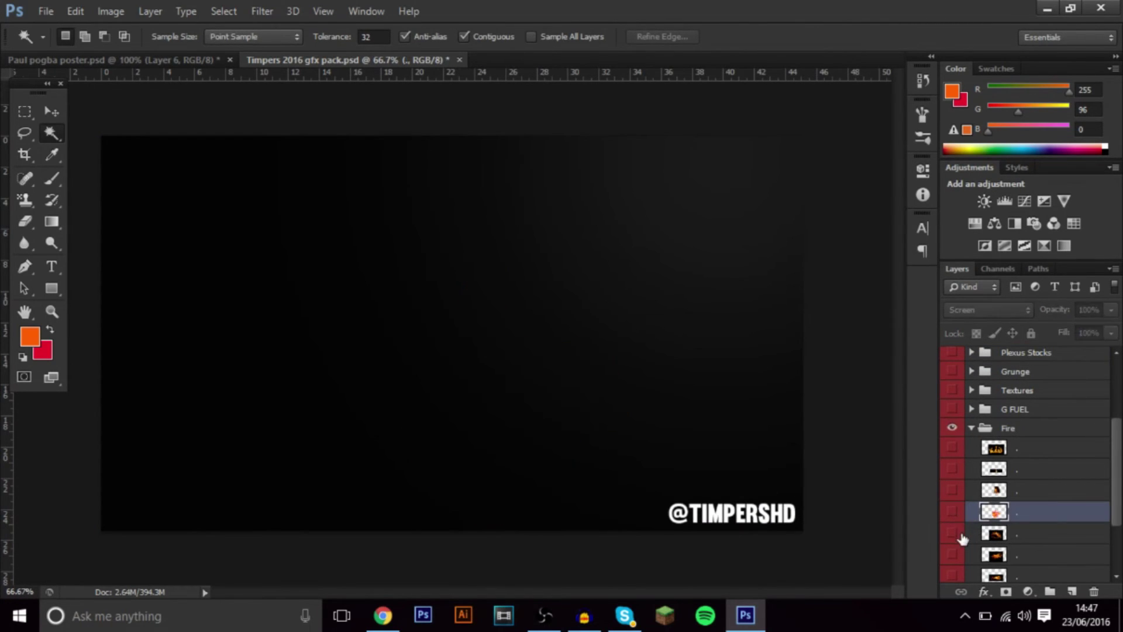
click(952, 534)
click(952, 534)
click(952, 490)
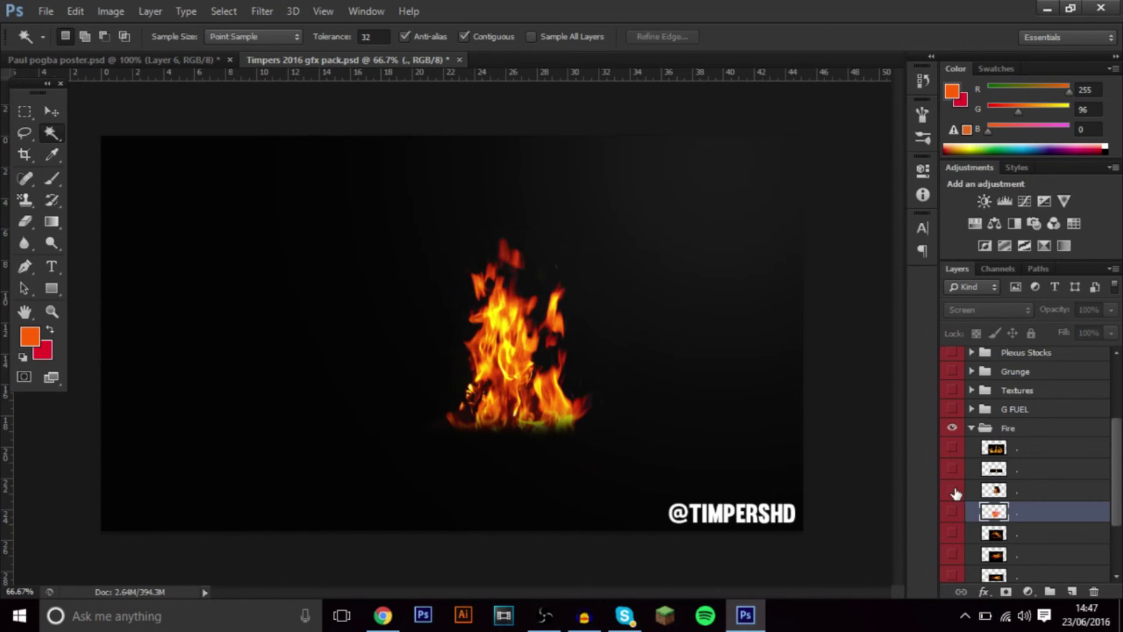
click(952, 490)
click(952, 533)
click(951, 533)
click(952, 554)
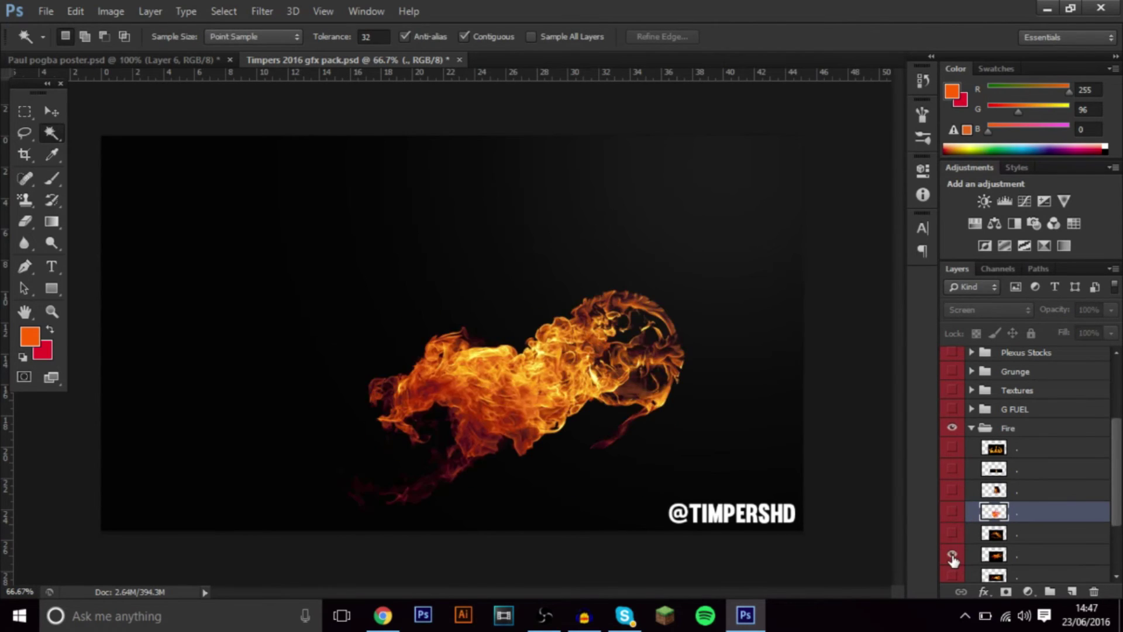
click(951, 554)
click(952, 554)
- Drag the fireball flame layer into the poster document with the Move tool
click(1010, 556)
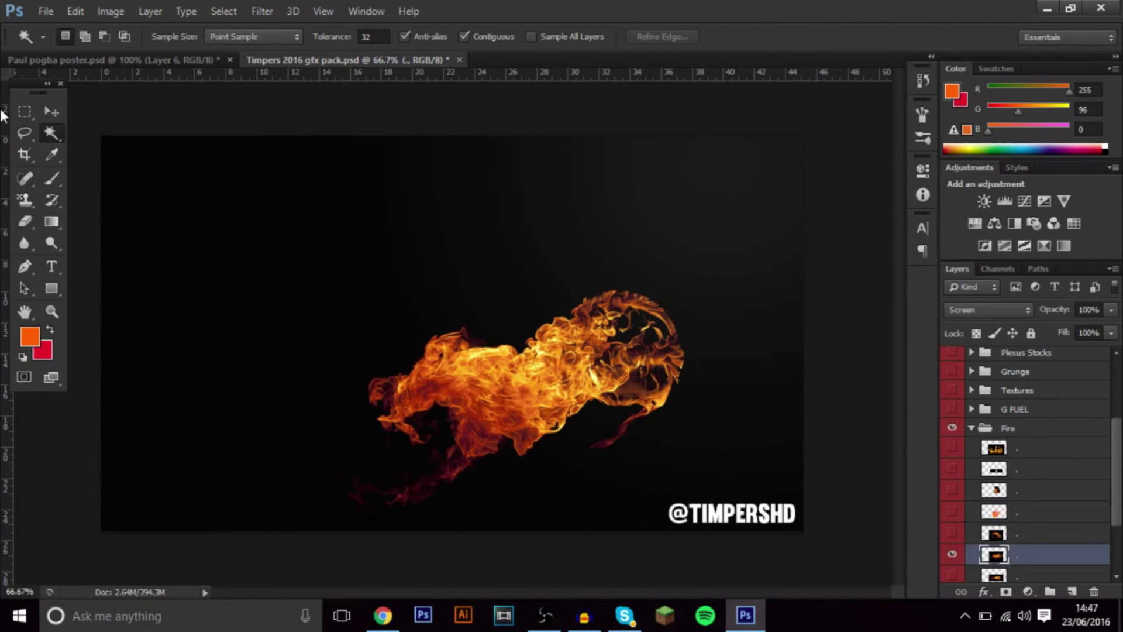
click(52, 111)
drag(308, 292, 540, 310)
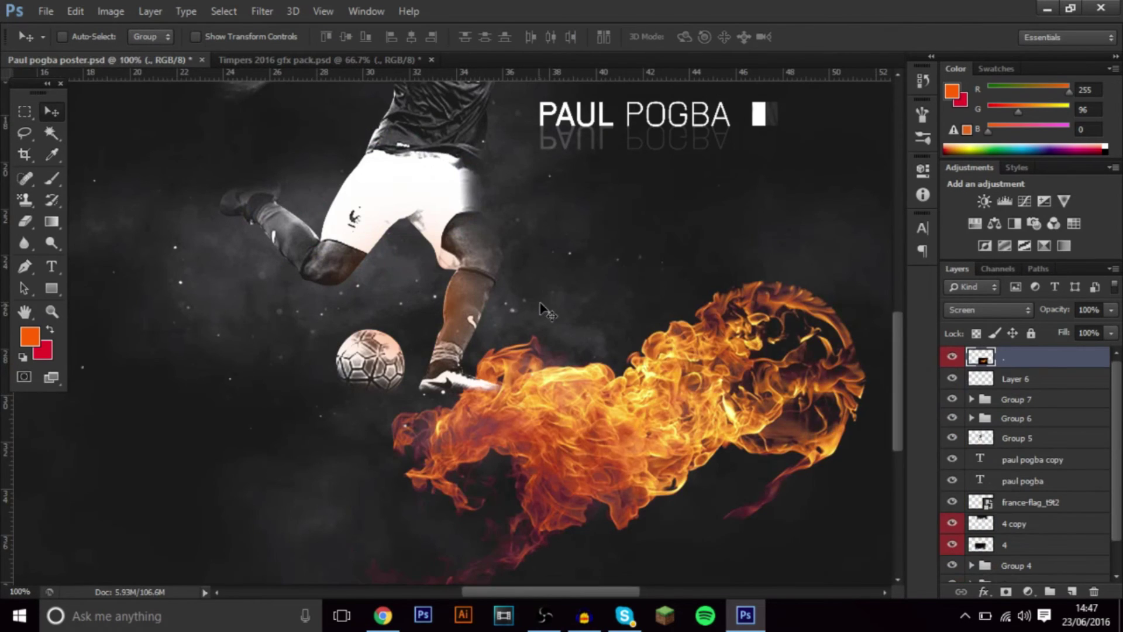
- Scale the flame to about 43%, rotate it 37.28° and set it trailing behind the ball
key(ctrl+minus)
key(ctrl+t)
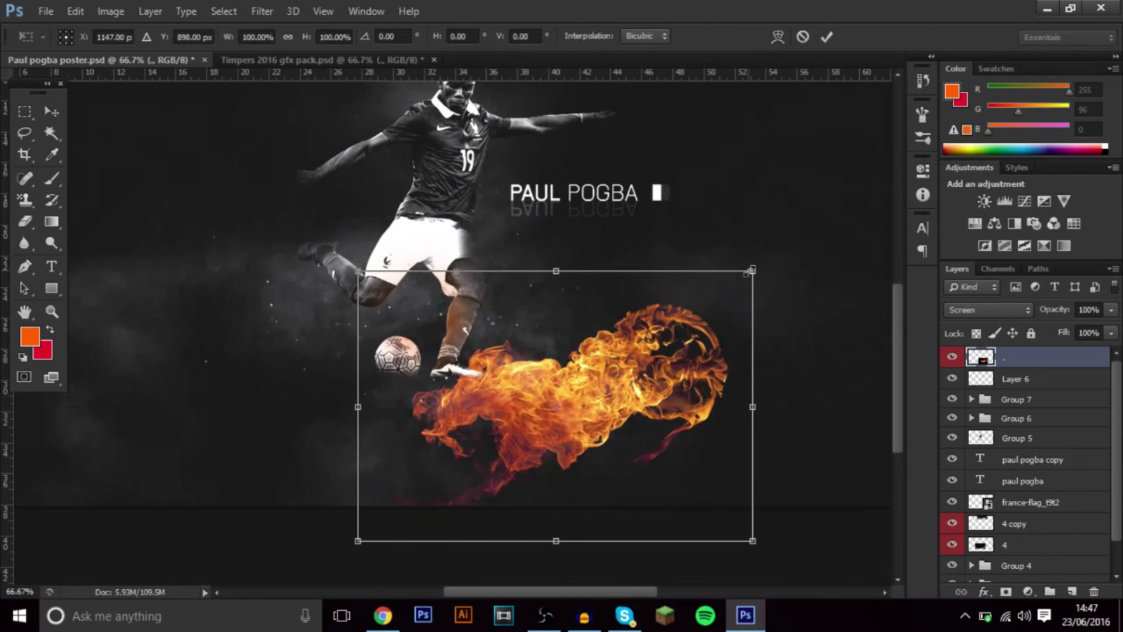
drag(753, 271, 524, 423)
drag(413, 397, 383, 347)
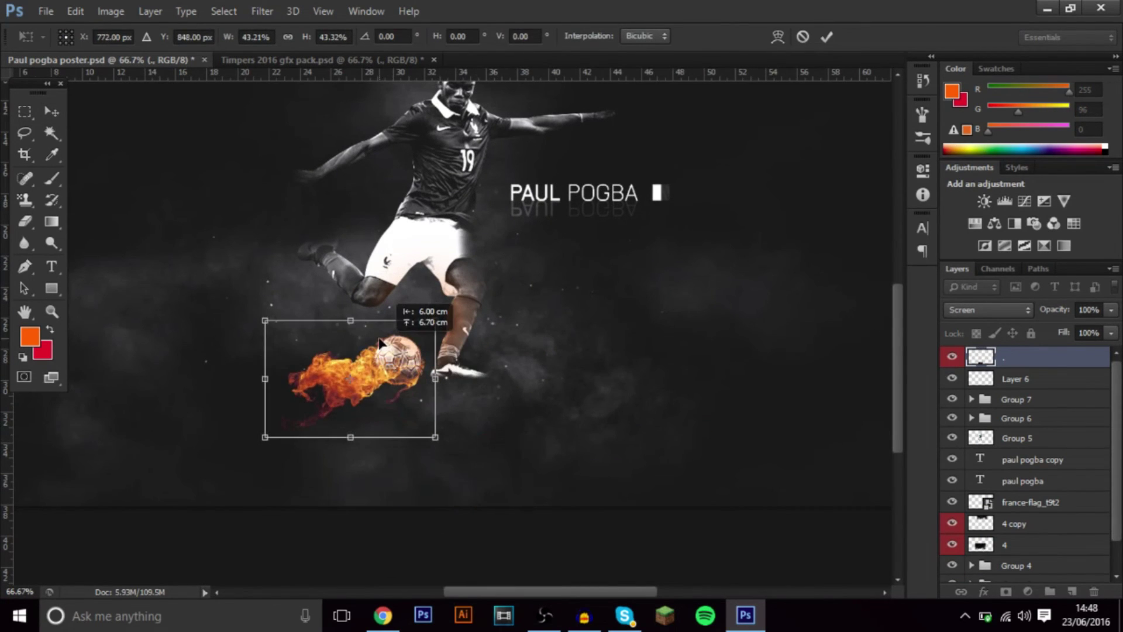
right_click(464, 342)
key(Escape)
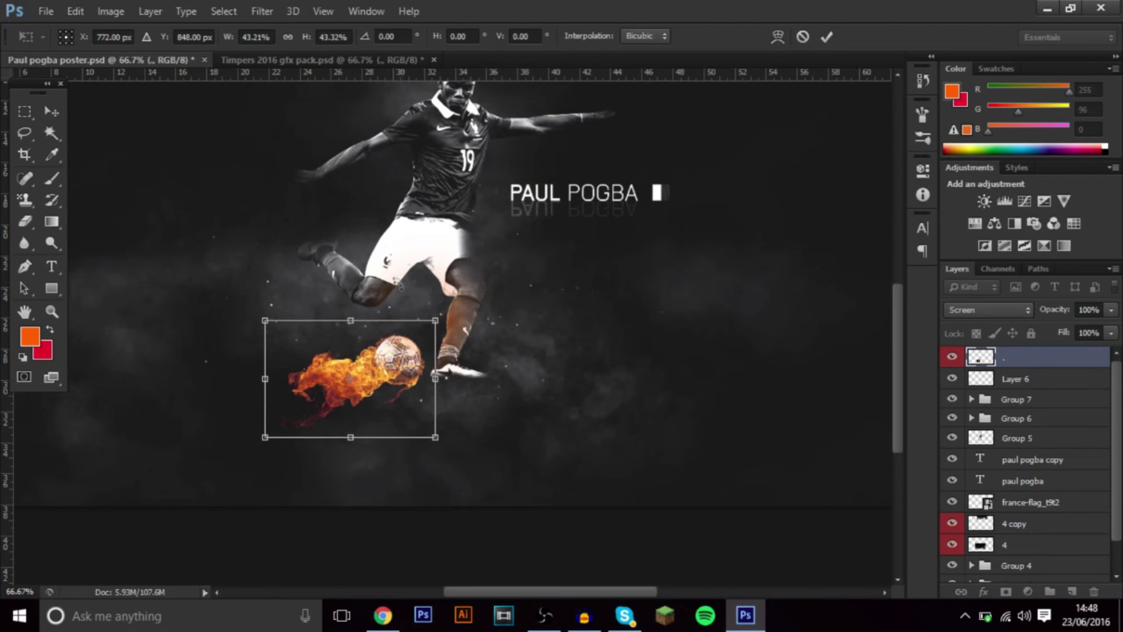
drag(404, 202, 495, 263)
drag(393, 367, 386, 323)
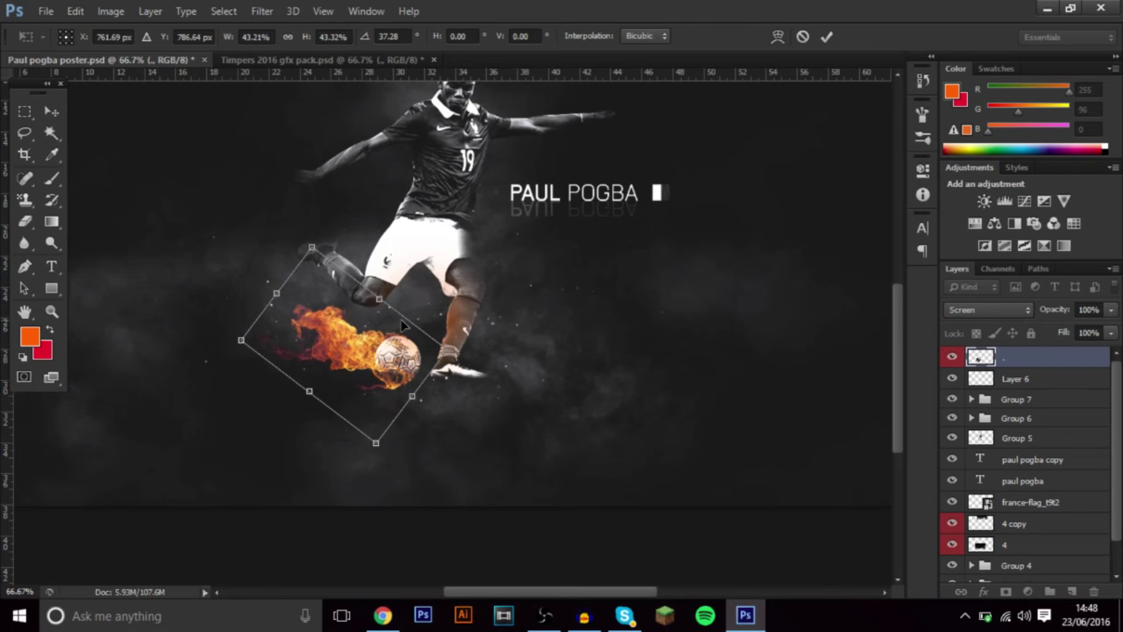
key(Return)
key(ctrl+plus)
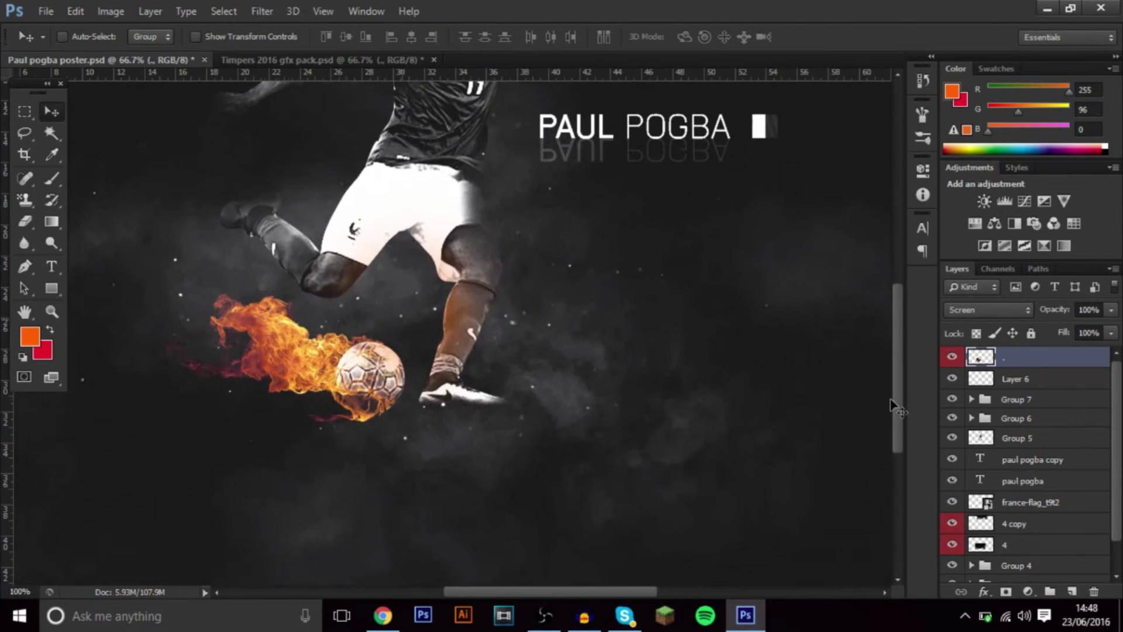
- Paint an orange glow over the fireball on new Layer 7 with a 233 px brush, then change its blend mode and dim its opacity
click(1071, 591)
click(49, 184)
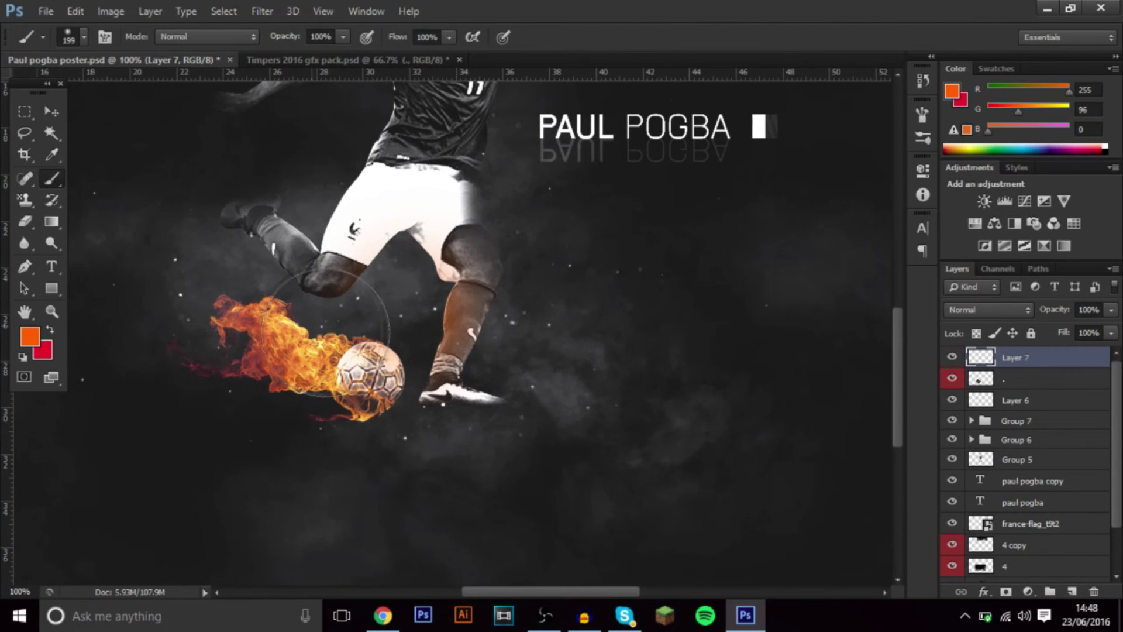
mouse_move(370, 379)
mouse_down()
mouse_move(345, 387)
mouse_move(353, 372)
mouse_up()
click(353, 372)
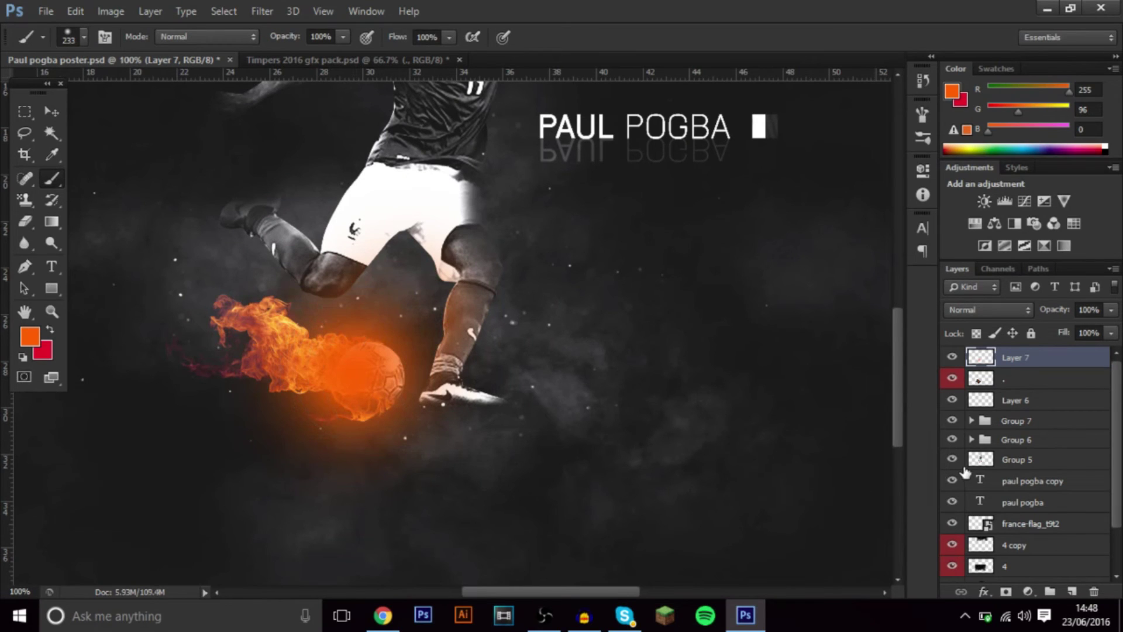
click(978, 309)
click(990, 141)
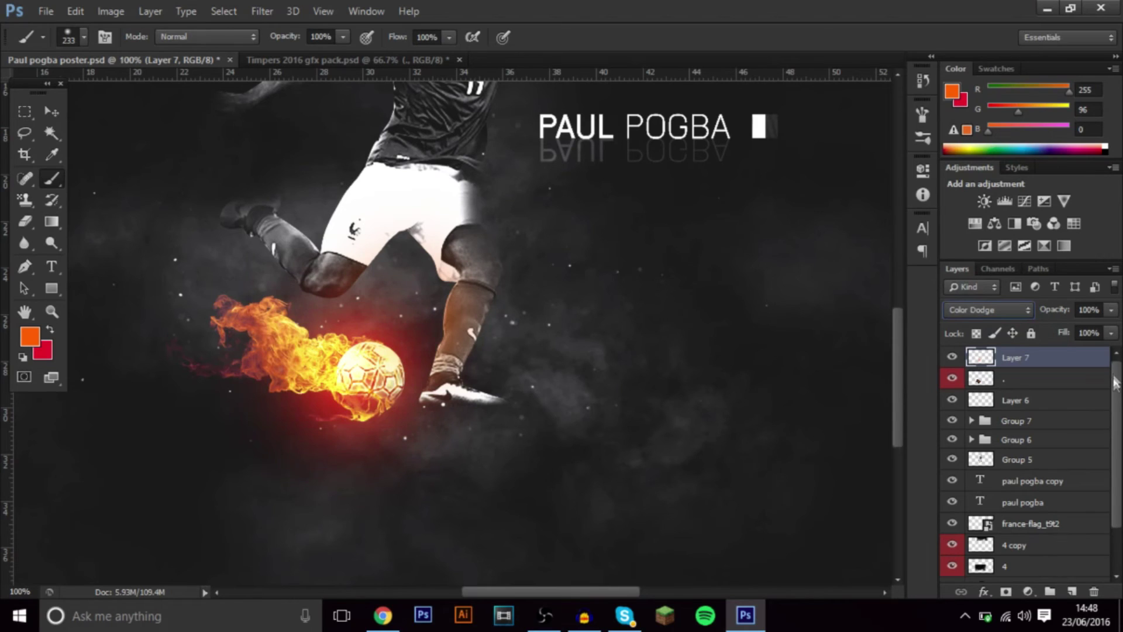
click(1110, 311)
click(1056, 331)
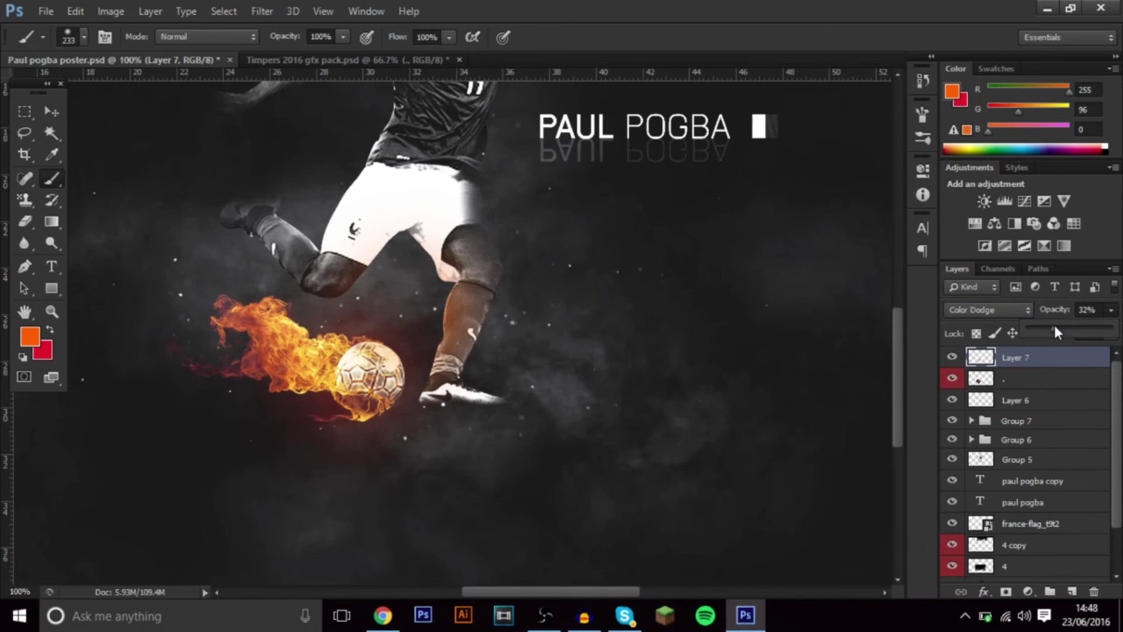
- Paint a larger orange glow over the ball on new Layer 8 with a 317 px brush
click(1071, 591)
drag(412, 378, 372, 373)
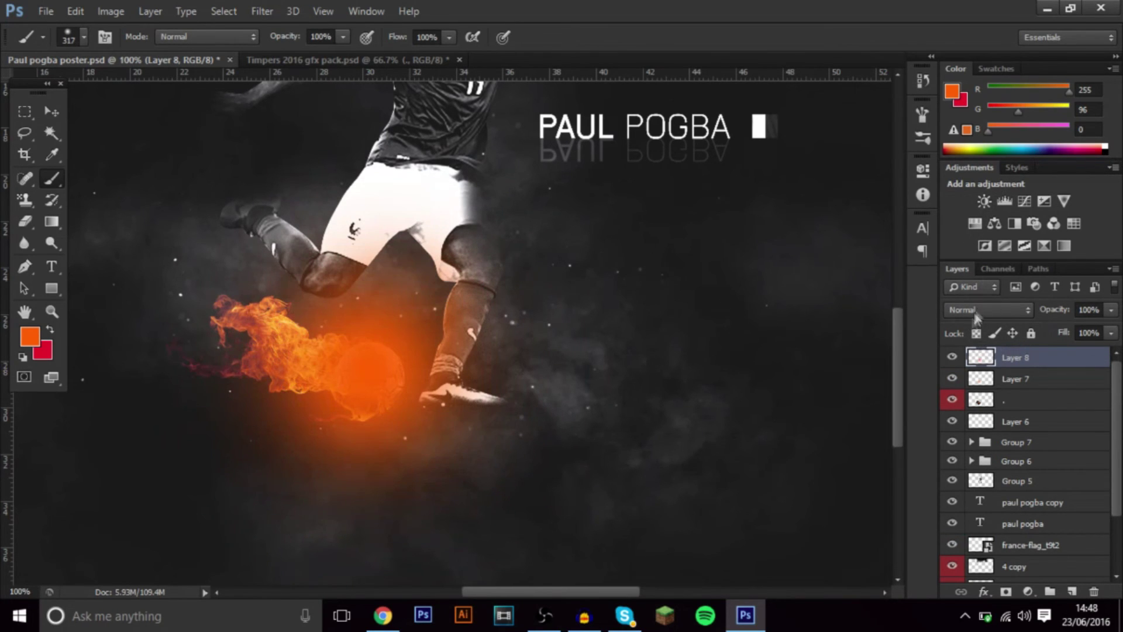
click(988, 309)
- Compare blend modes on Layer 8, trying Screen and settling on Lighten
click(1012, 4)
key(Down)
key(Down)
key(Down)
key(Down)
key(Down)
key(Down)
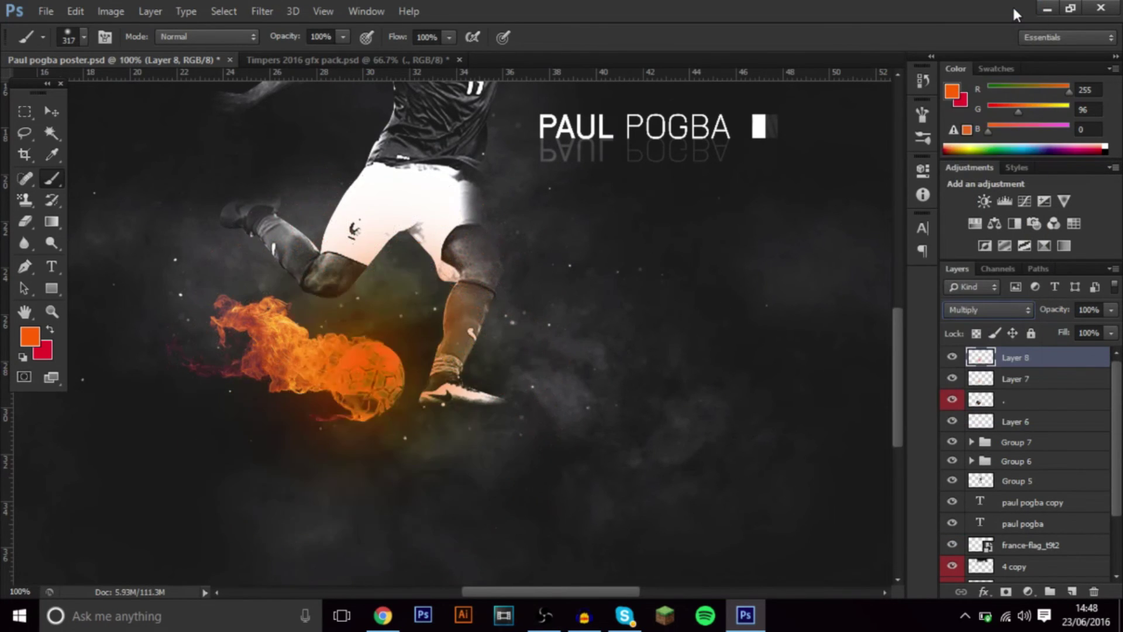
key(Down)
key(Down)
key(Down)
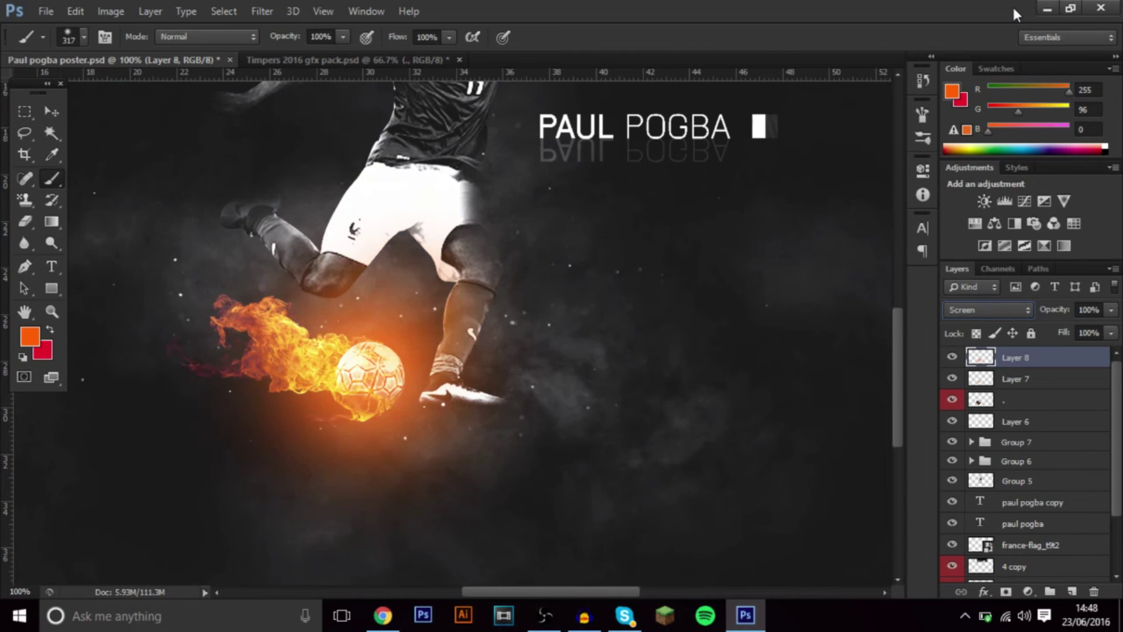
key(Down)
key(Up)
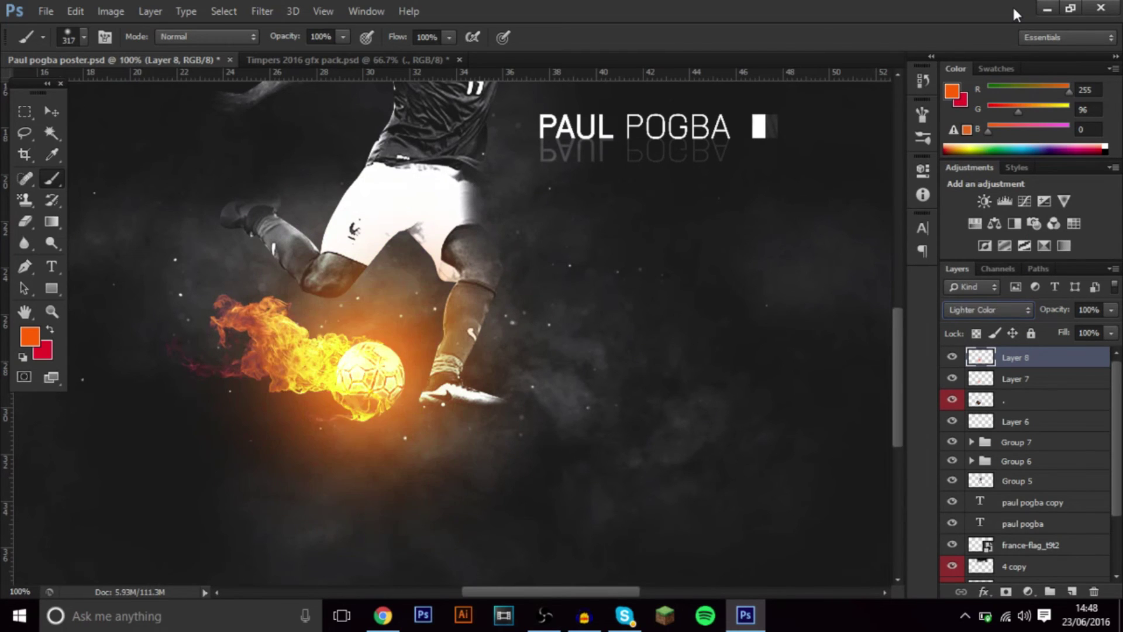
key(Down)
key(Up)
key(Up)
key(Down)
key(Up)
key(Up)
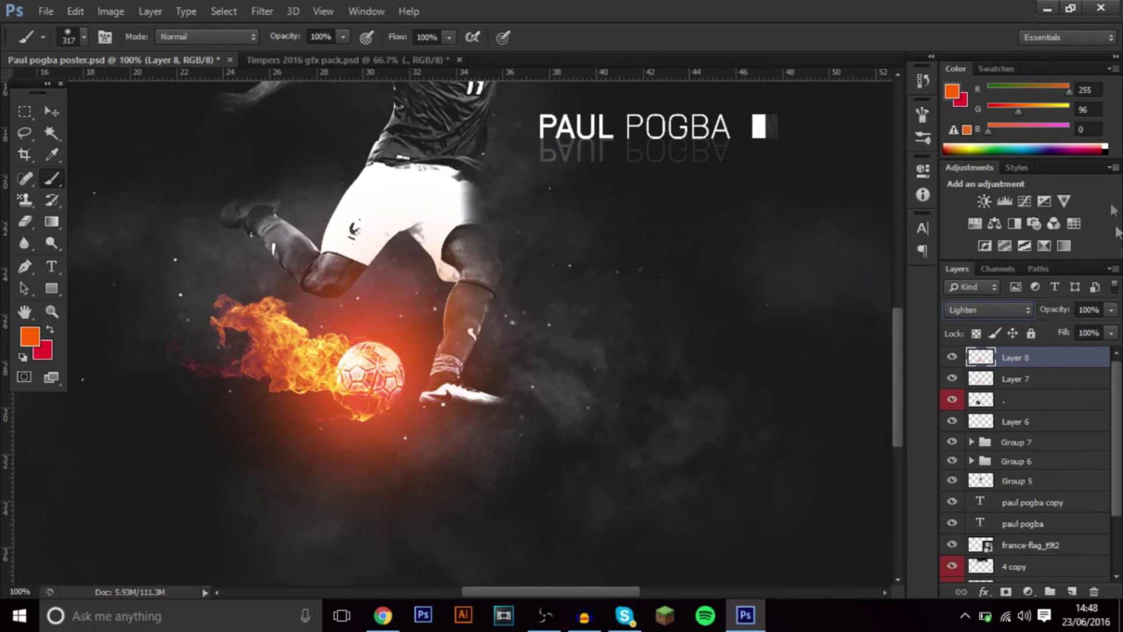
key(Down)
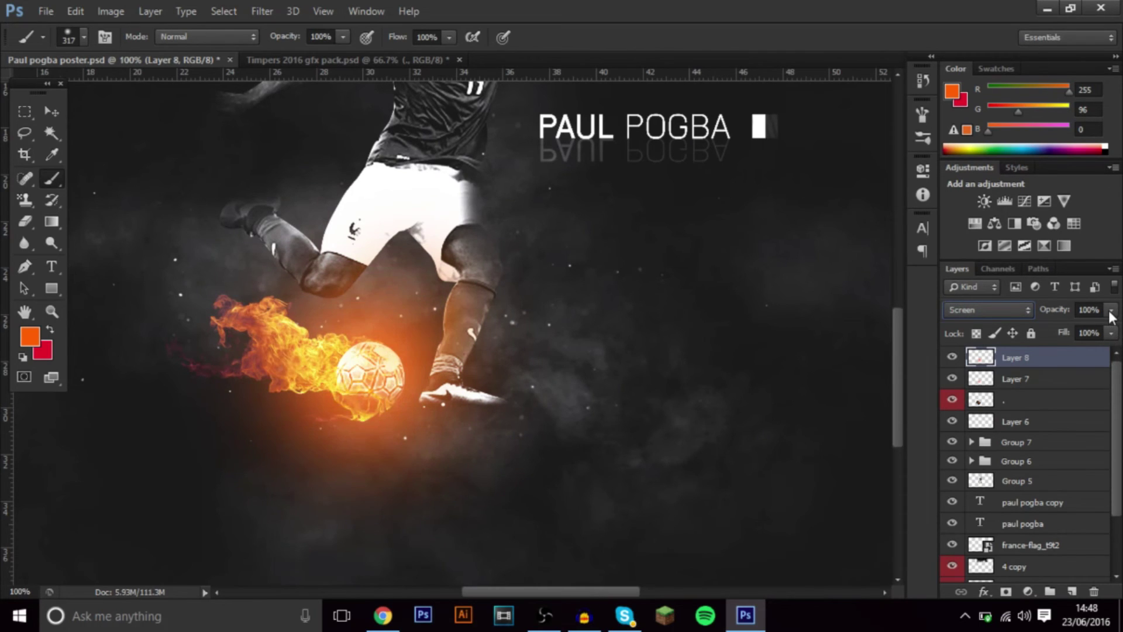
key(Up)
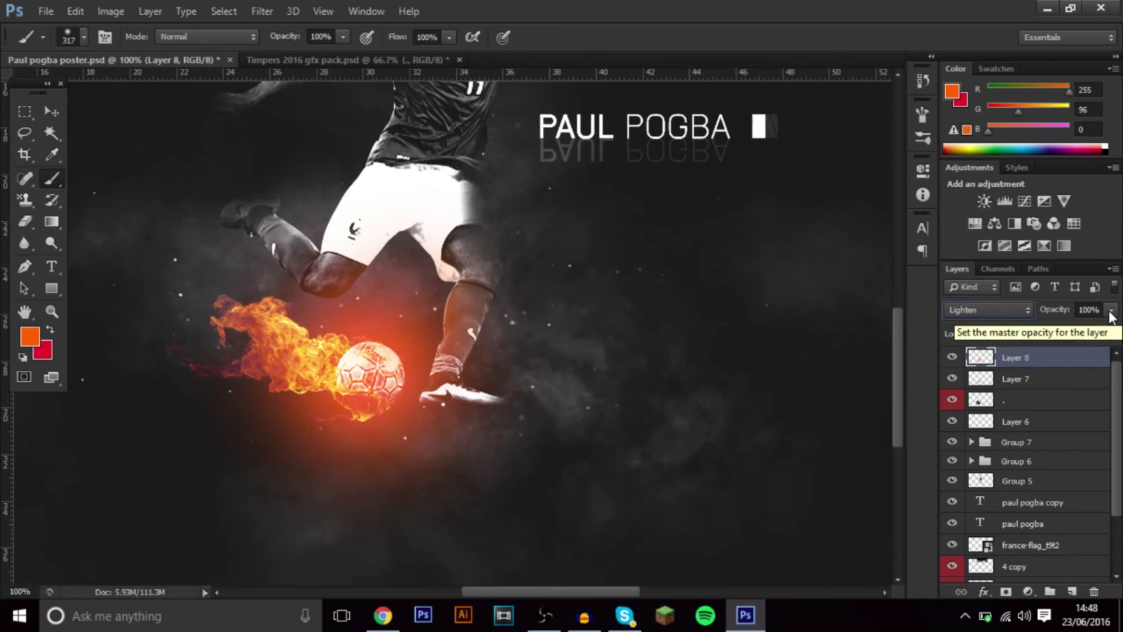
- Lower Layer 8's opacity to 37% and view the poster at 50%
click(1111, 310)
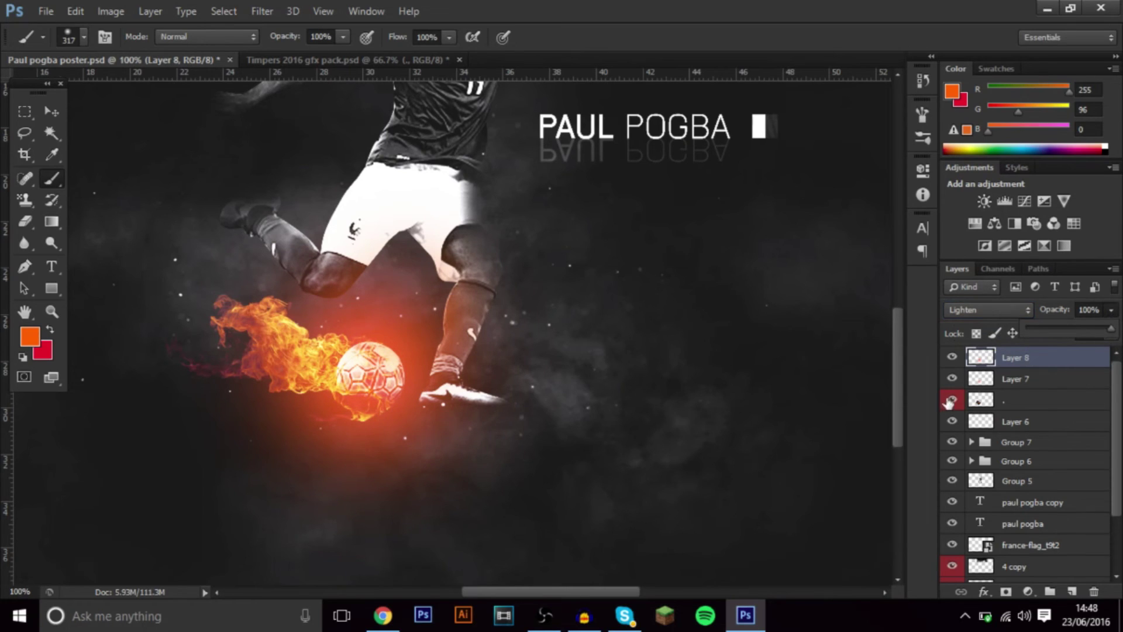
click(1068, 329)
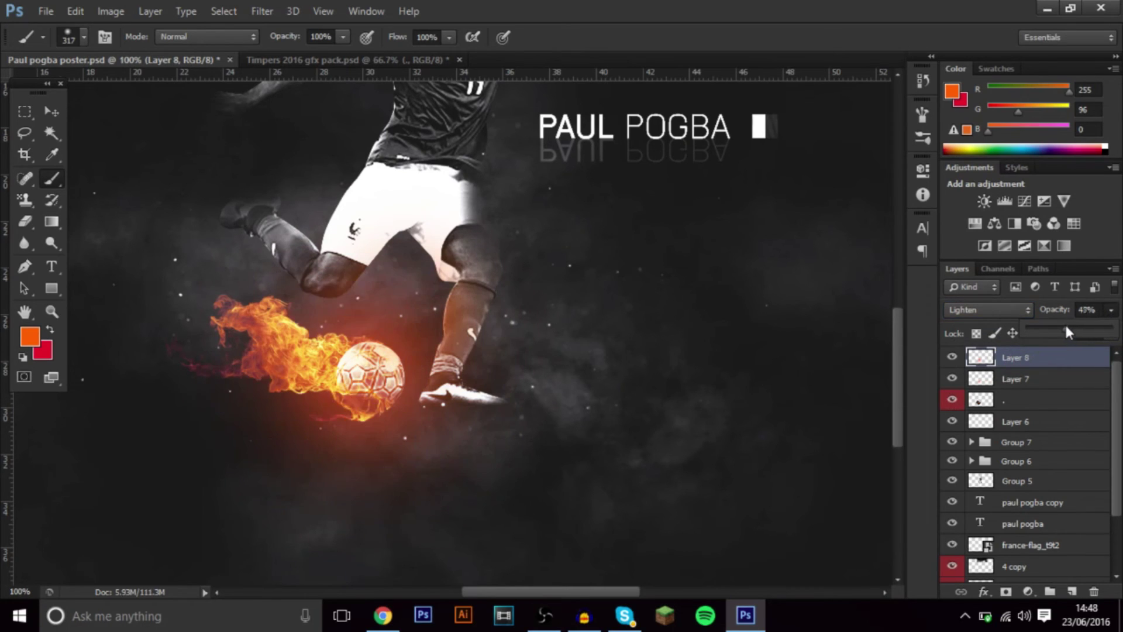
drag(1065, 329, 1057, 329)
key(ctrl+minus)
key(ctrl+minus)
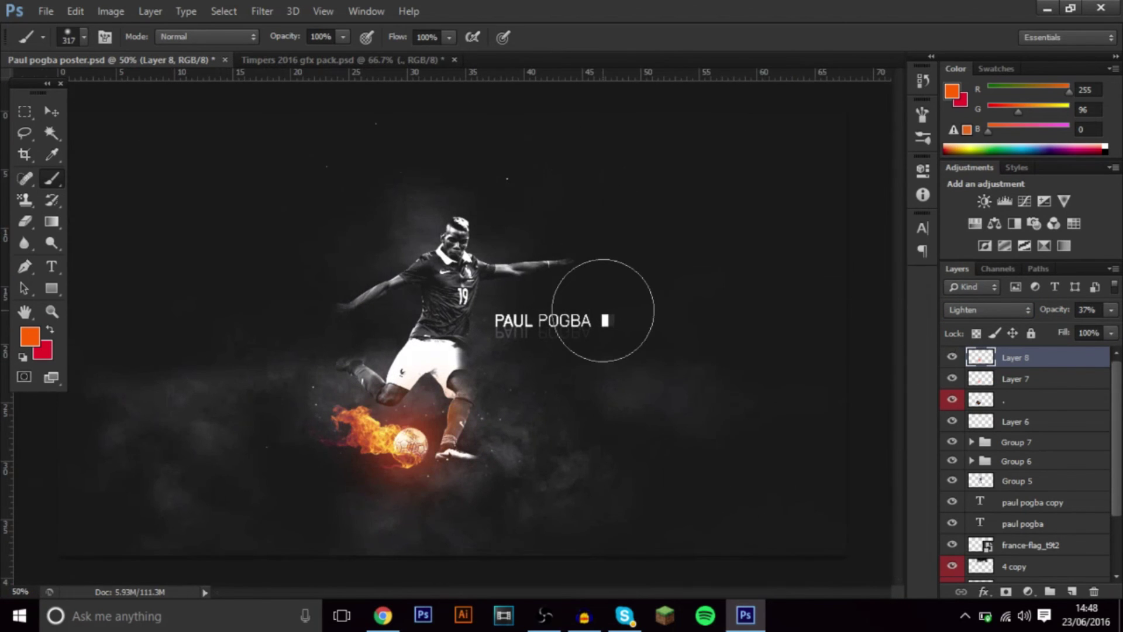
key(ctrl+minus)
key(ctrl+plus)
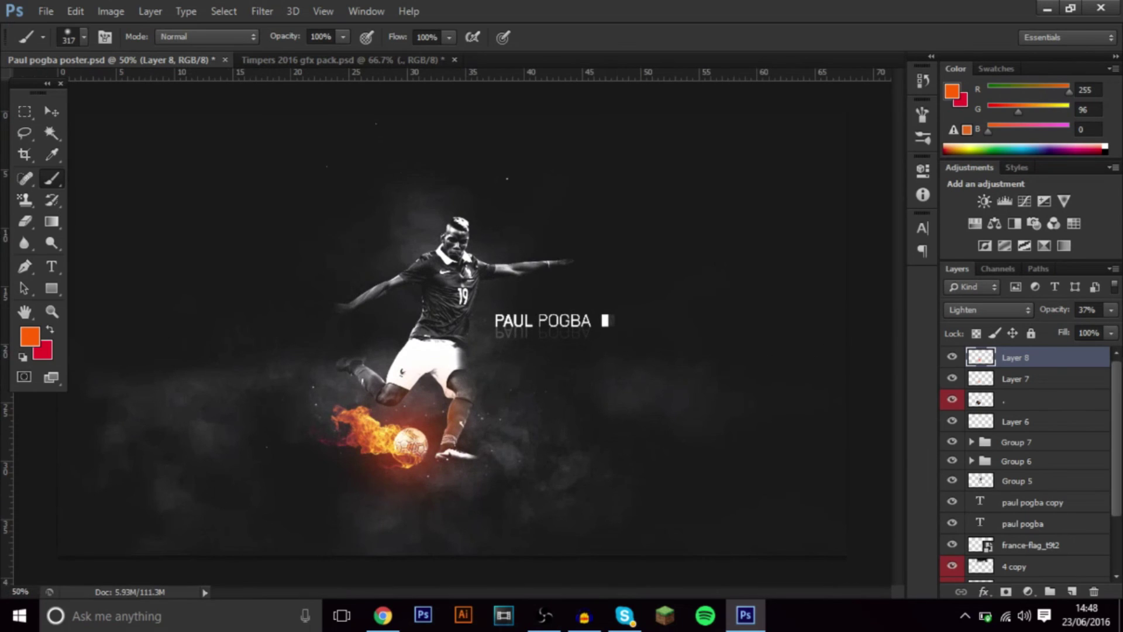
- Group the two paul pogba text layers and the france-flag layer into Group 8
drag(1118, 386, 1118, 459)
mouse_move(1053, 447)
mouse_down()
mouse_move(1065, 451)
mouse_move(1062, 436)
mouse_up()
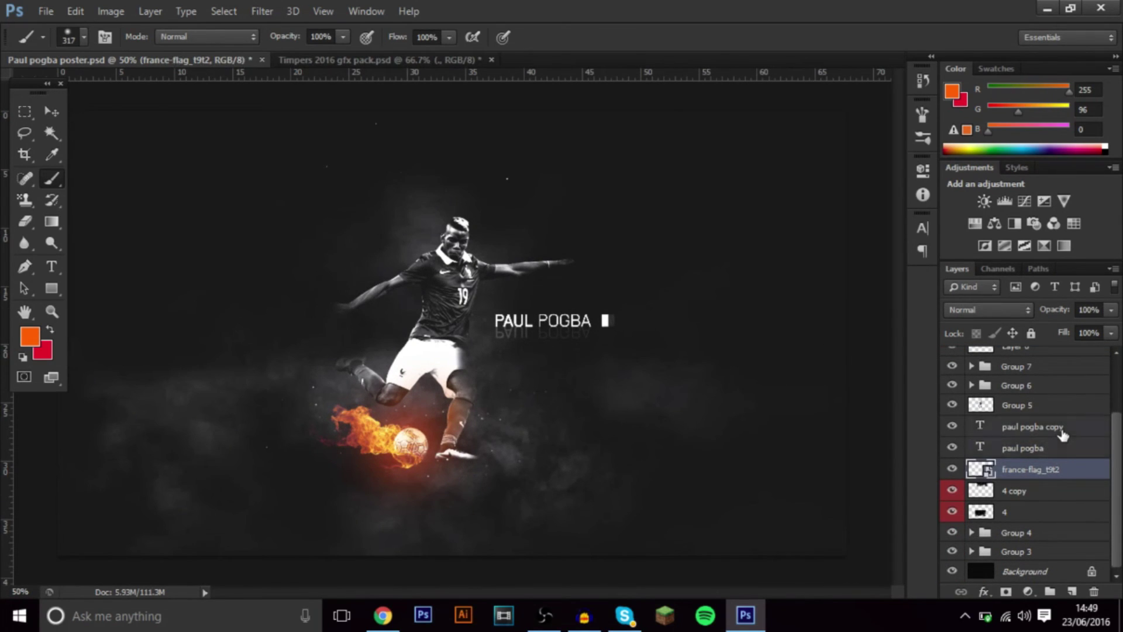
shift+click(1063, 436)
key(ctrl+g)
- Move Group 8 to the top of the layer stack
scroll(1055, 441, up, 1)
drag(1056, 501, 1040, 359)
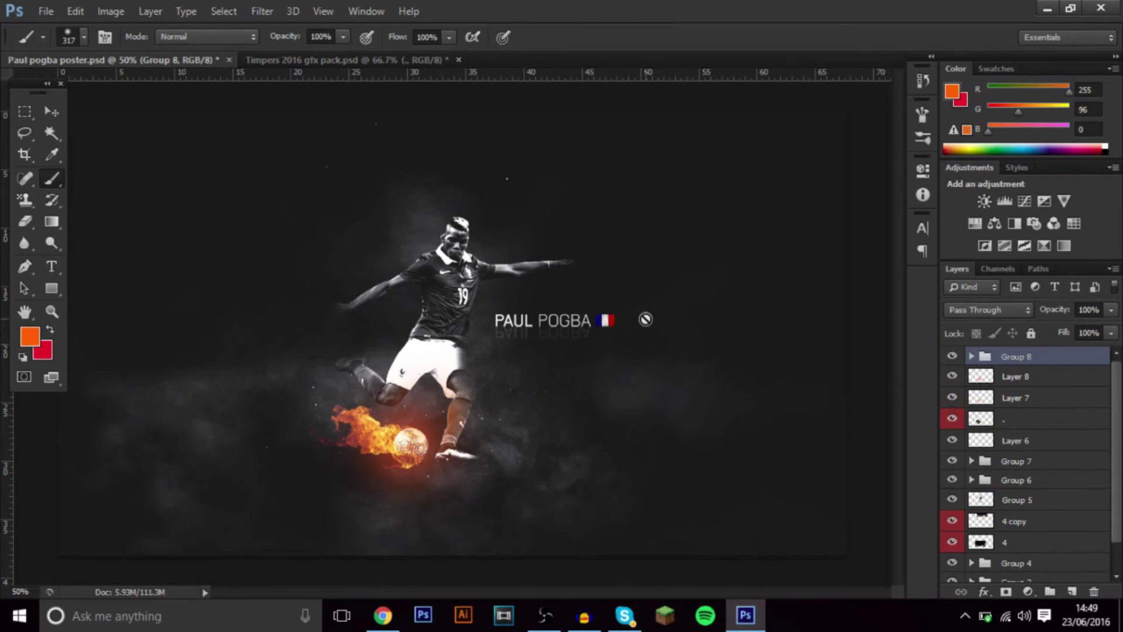
key(ctrl+minus)
- On new Layer 9, paint soft white (#ffffff) light at the top with a 1853 px brush, faded to about 30%
click(1072, 595)
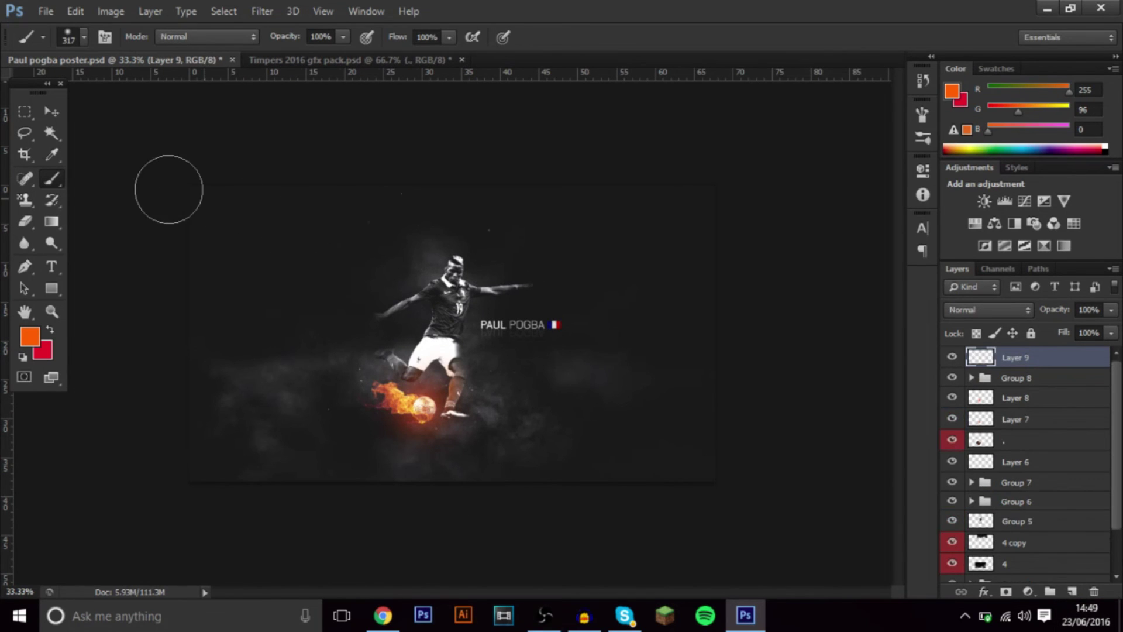
click(30, 336)
text(ffffff)
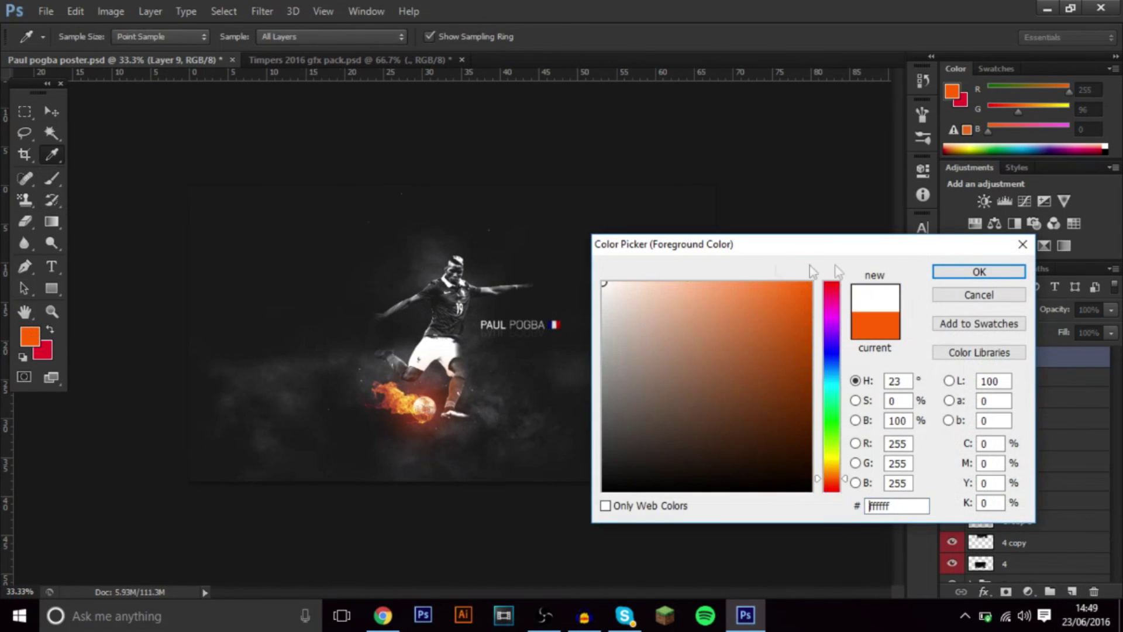
click(979, 271)
key(b)
key(ctrl+minus)
key(bracketright)
key(bracketright)
key(bracketright)
key(bracketright)
key(bracketright)
key(bracketright)
key(bracketright)
key(bracketright)
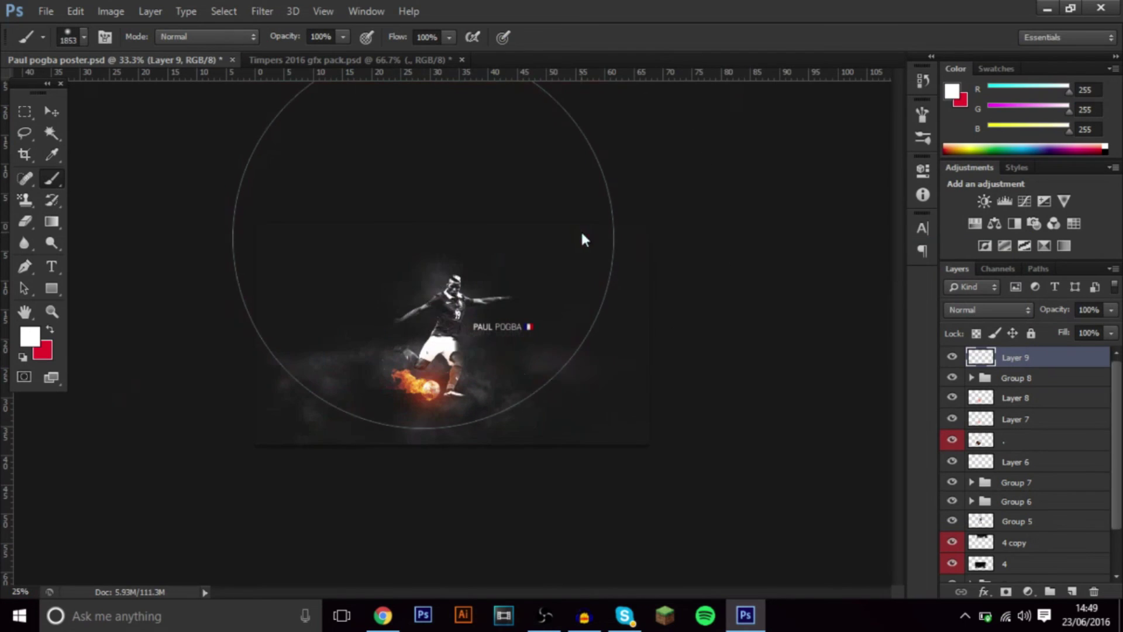
key(bracketleft)
key(bracketleft)
key(bracketleft)
key(bracketleft)
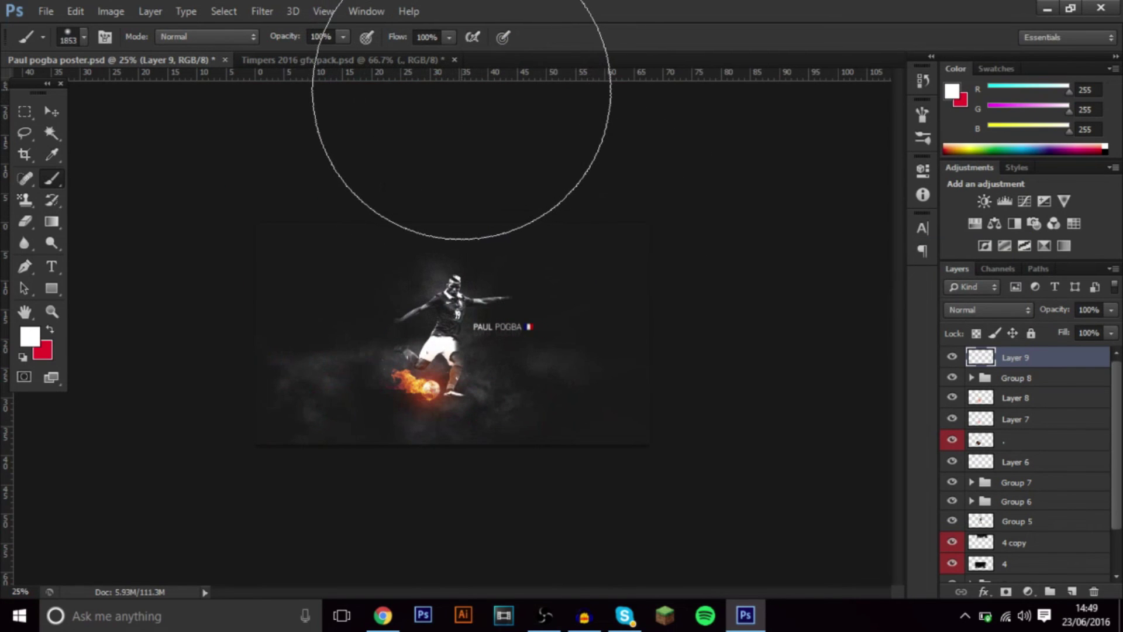
click(462, 89)
click(1111, 309)
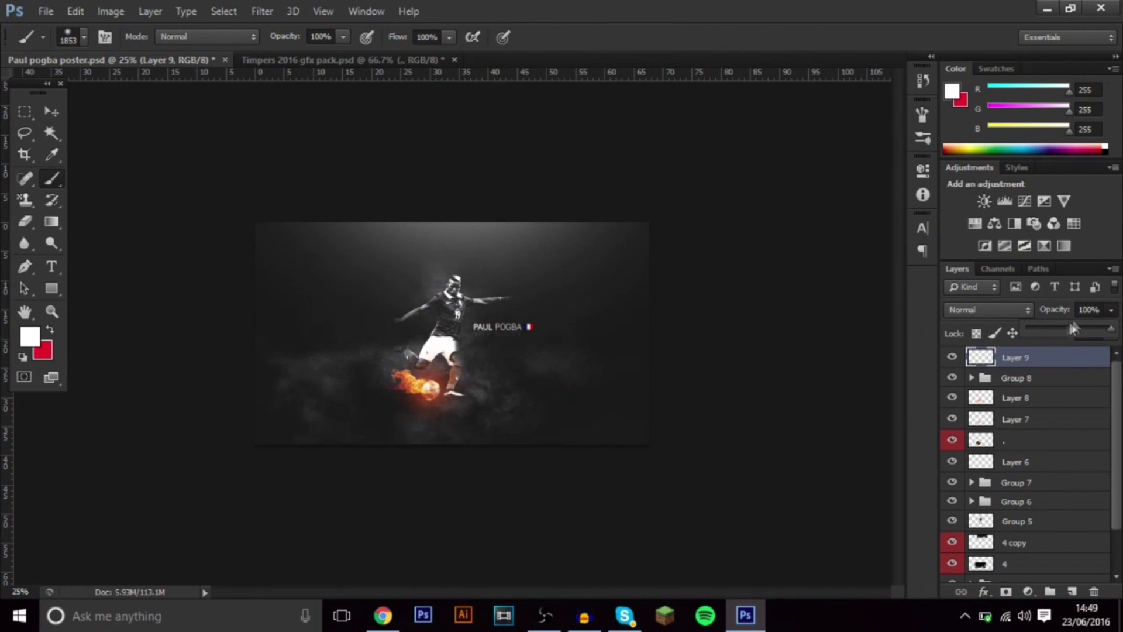
drag(1111, 327, 1051, 332)
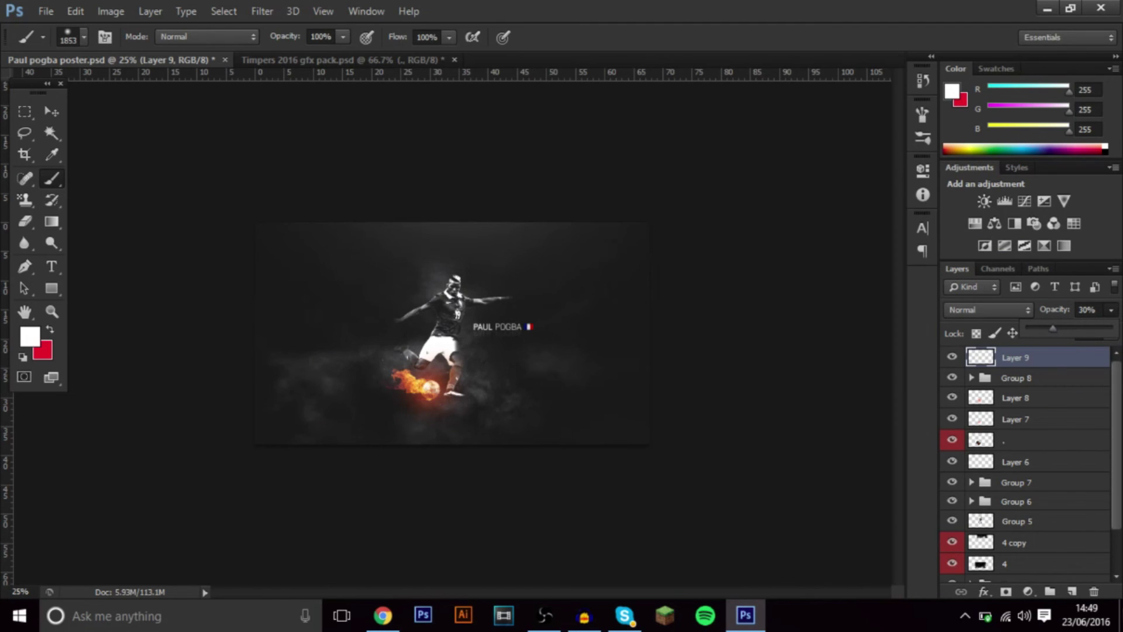
- On new Layer 10, paint soft white light along the bottom at about 16% opacity
click(1071, 591)
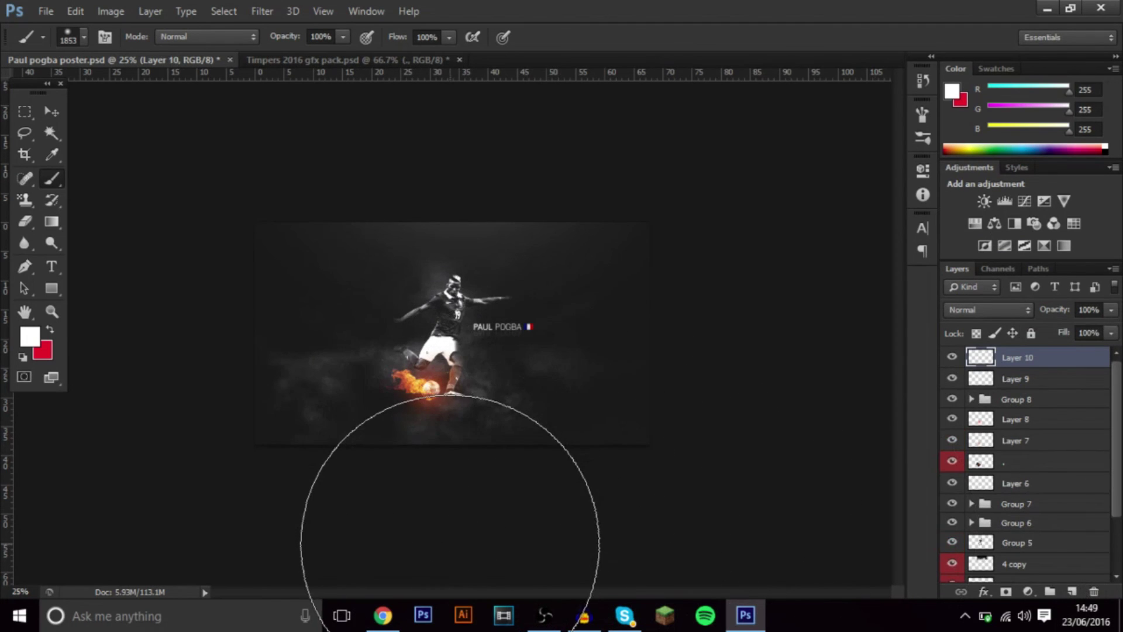
click(447, 543)
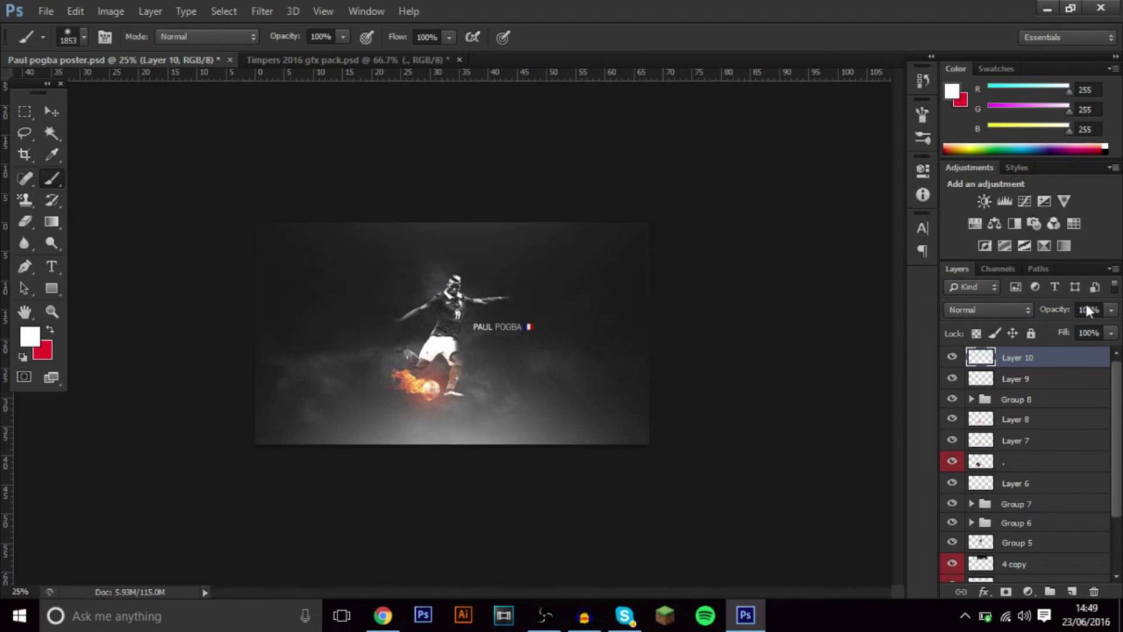
click(1111, 310)
click(1047, 331)
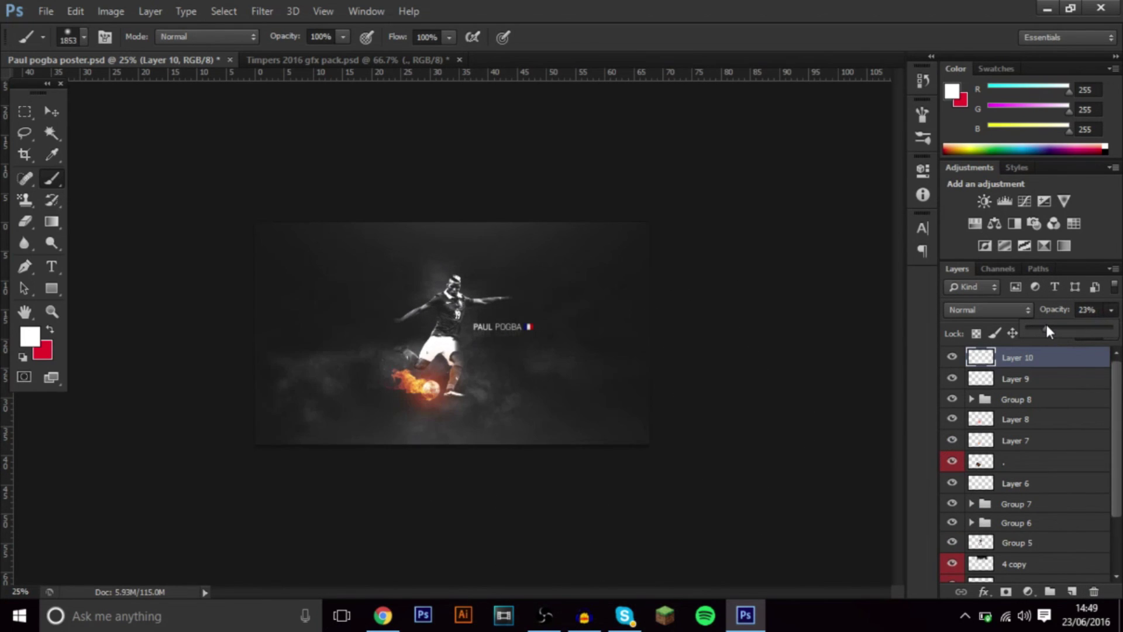
drag(1046, 327, 1041, 328)
click(1071, 592)
- On new Layer 11, paint white light over the centre with a 1261 px brush, set to Overlay at 20%
click(1071, 592)
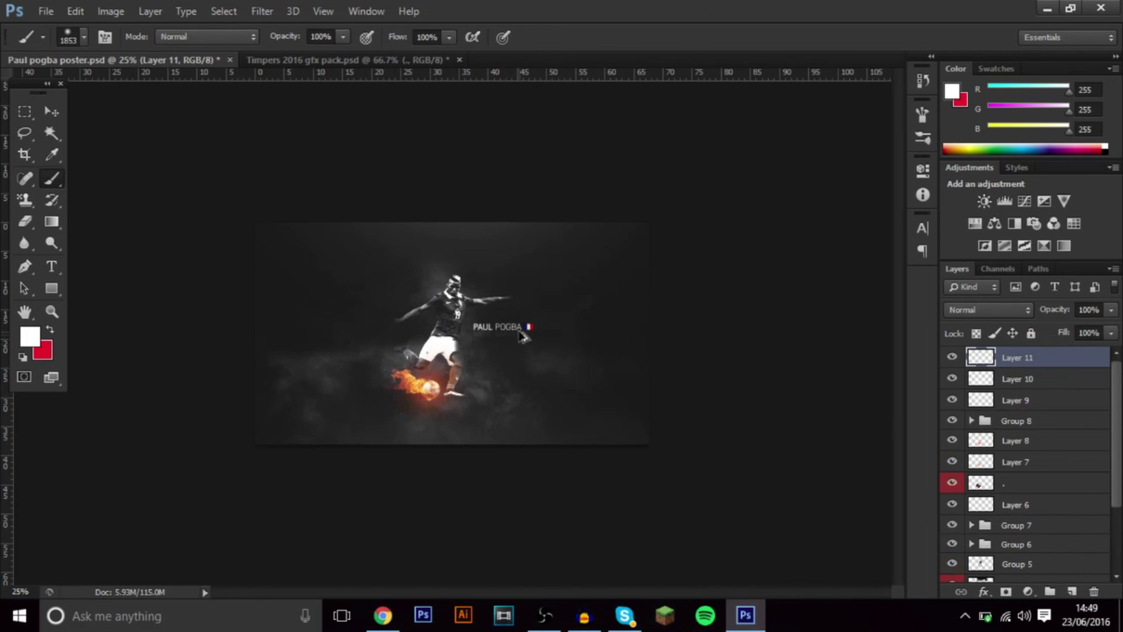
mouse_move(518, 330)
mouse_down()
mouse_move(434, 338)
mouse_move(458, 332)
mouse_up()
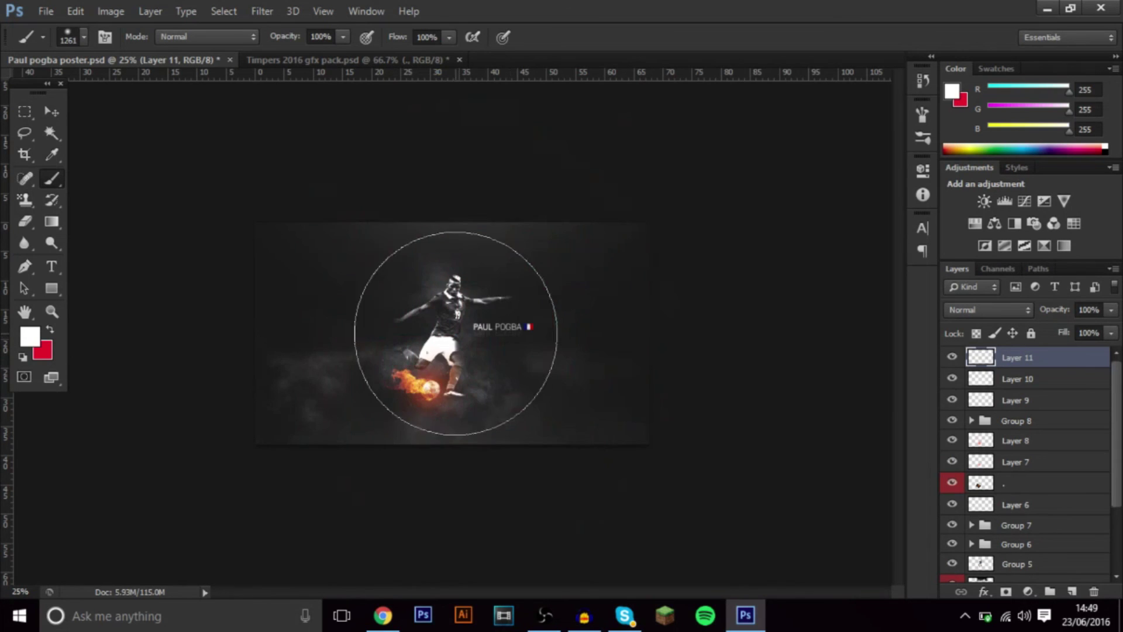
click(458, 332)
click(989, 310)
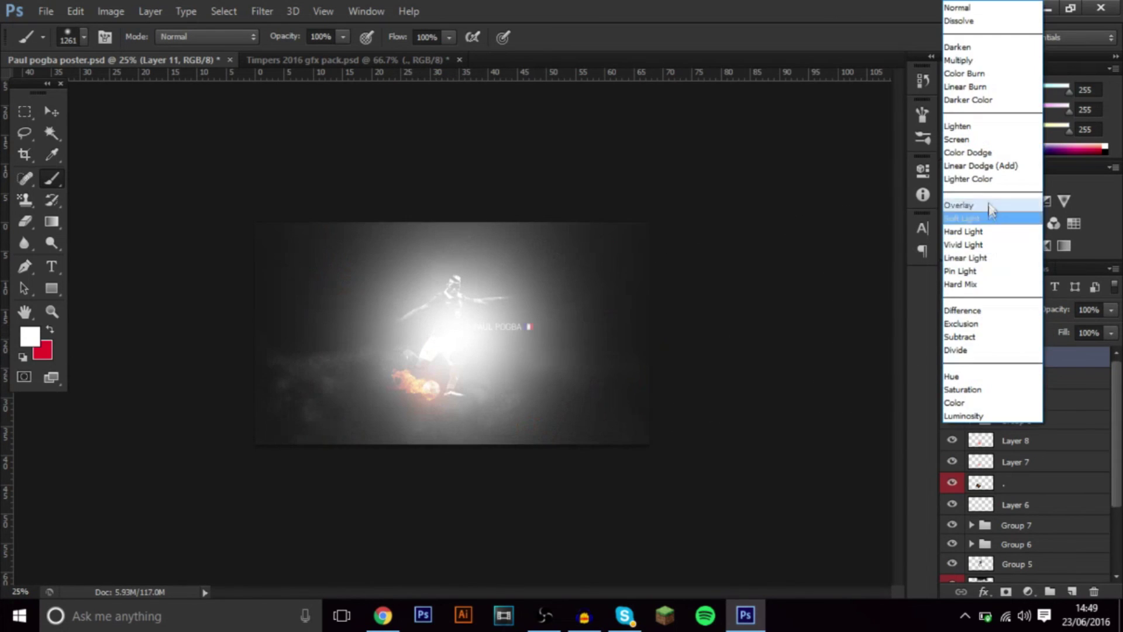
click(968, 179)
click(991, 307)
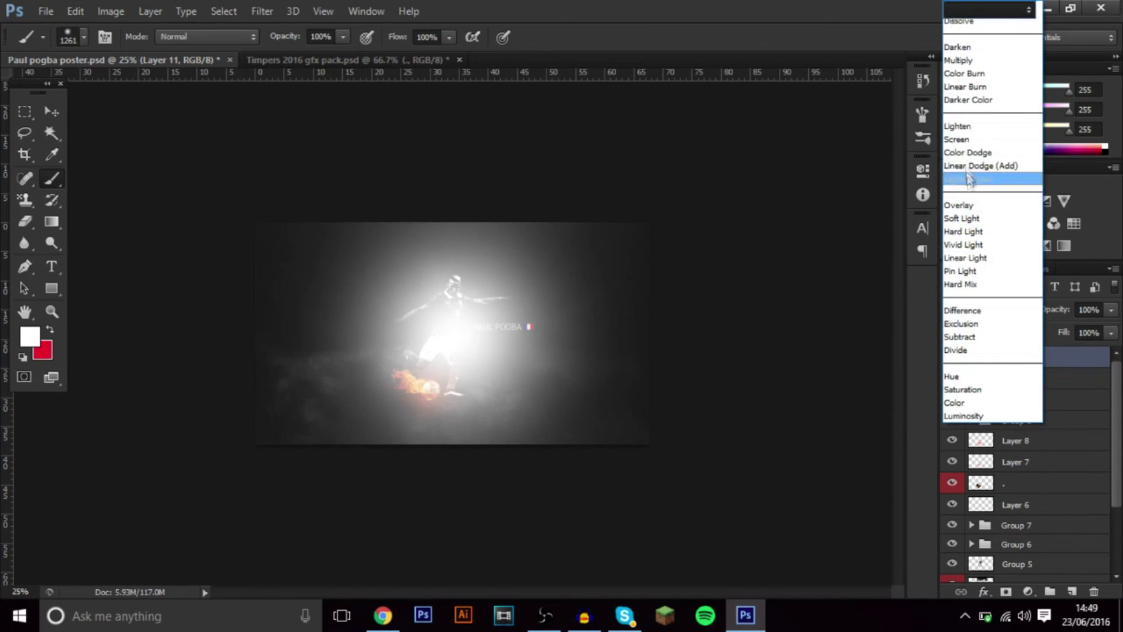
click(971, 206)
drag(1111, 310, 1047, 332)
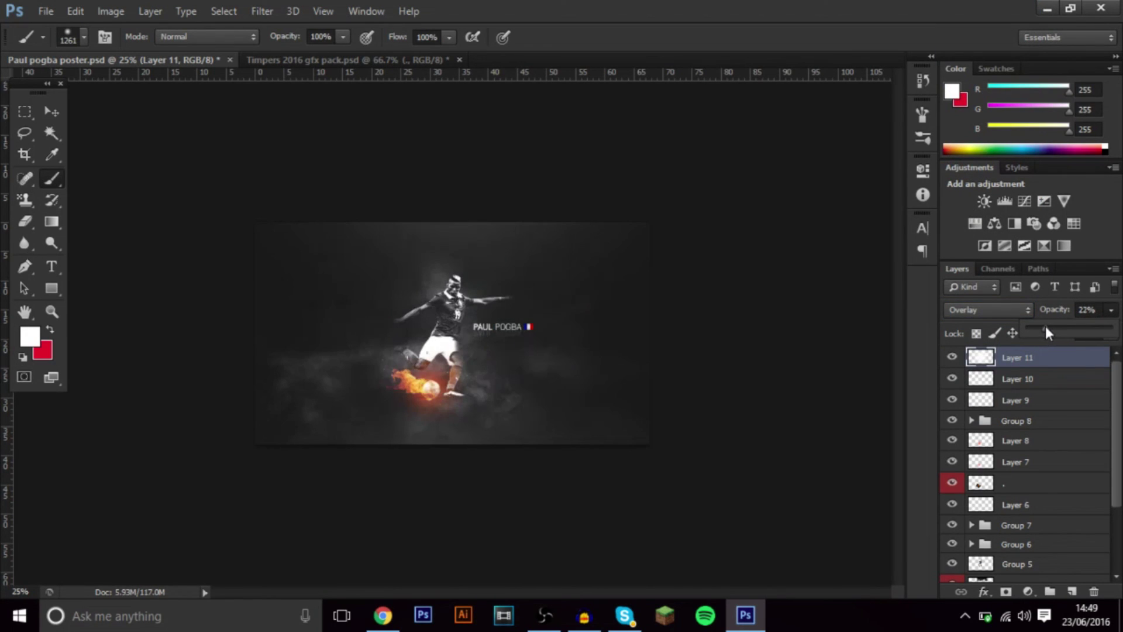
drag(1043, 327, 1043, 328)
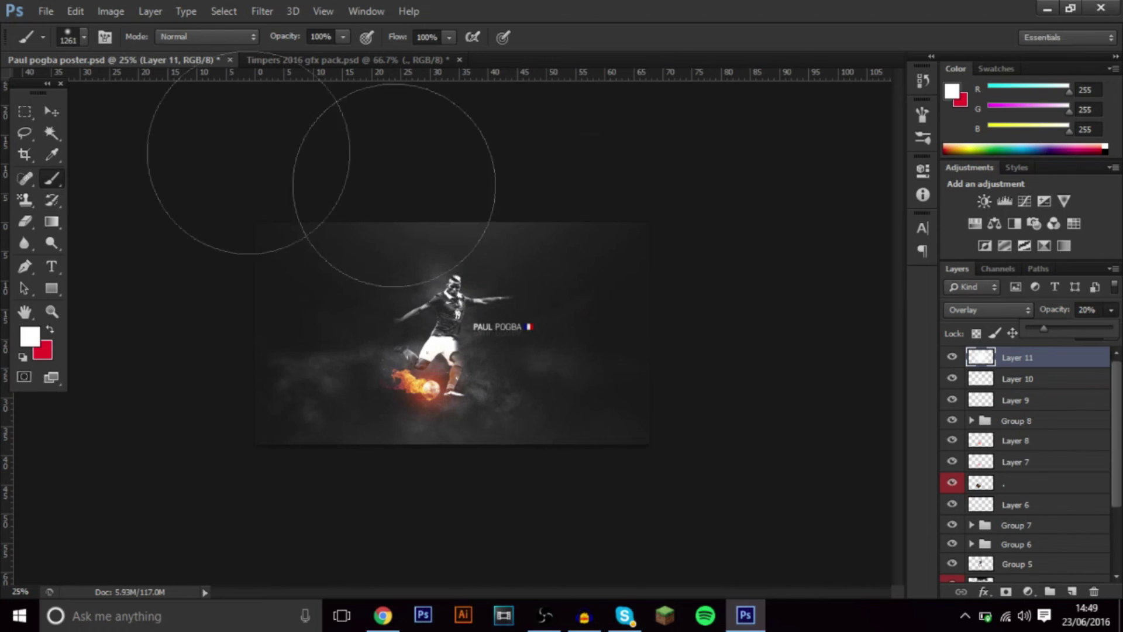
click(51, 111)
key(ctrl+plus)
key(ctrl+plus)
key(ctrl+plus)
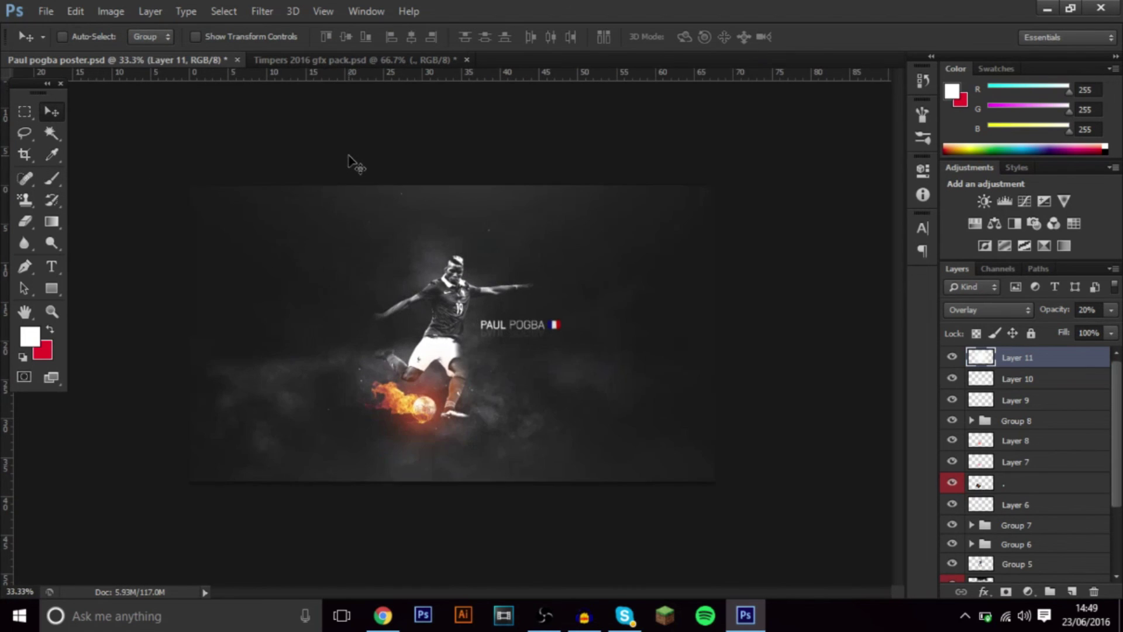